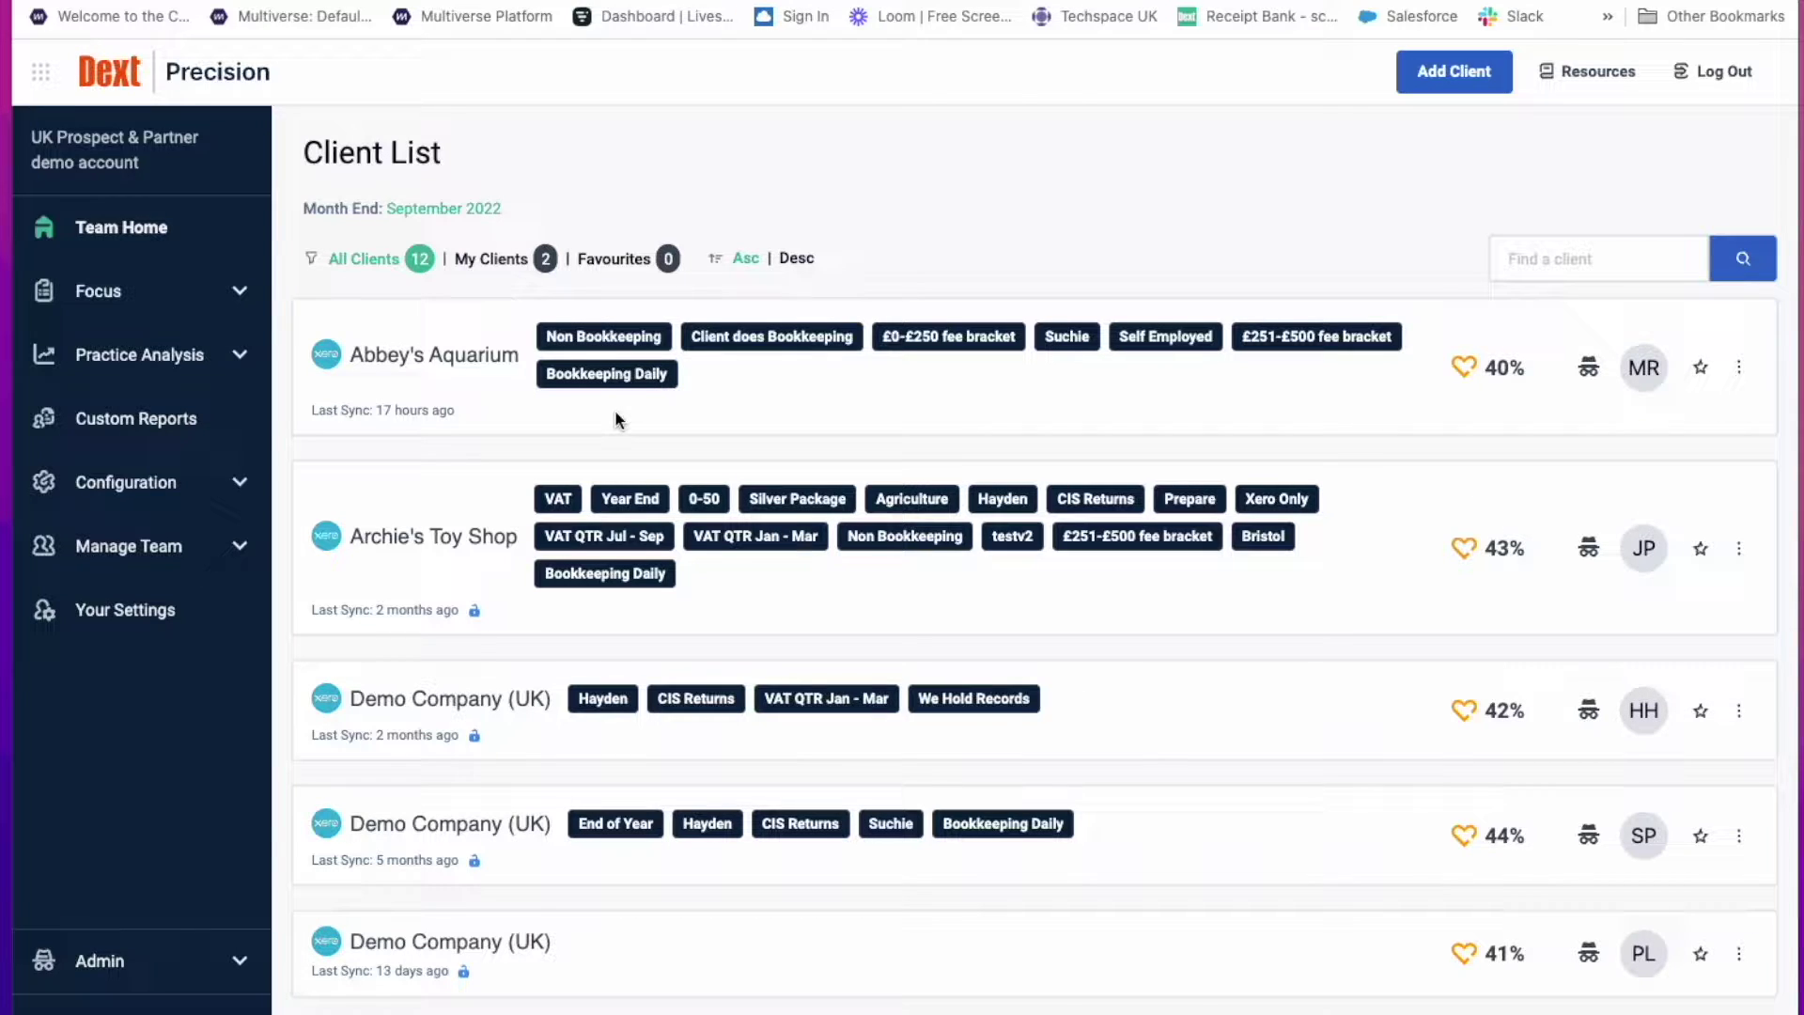
Check which accounting software connections are offered when adding a client, and cancel without connecting
{"action": "left_click", "coordinate": [1459, 89]}
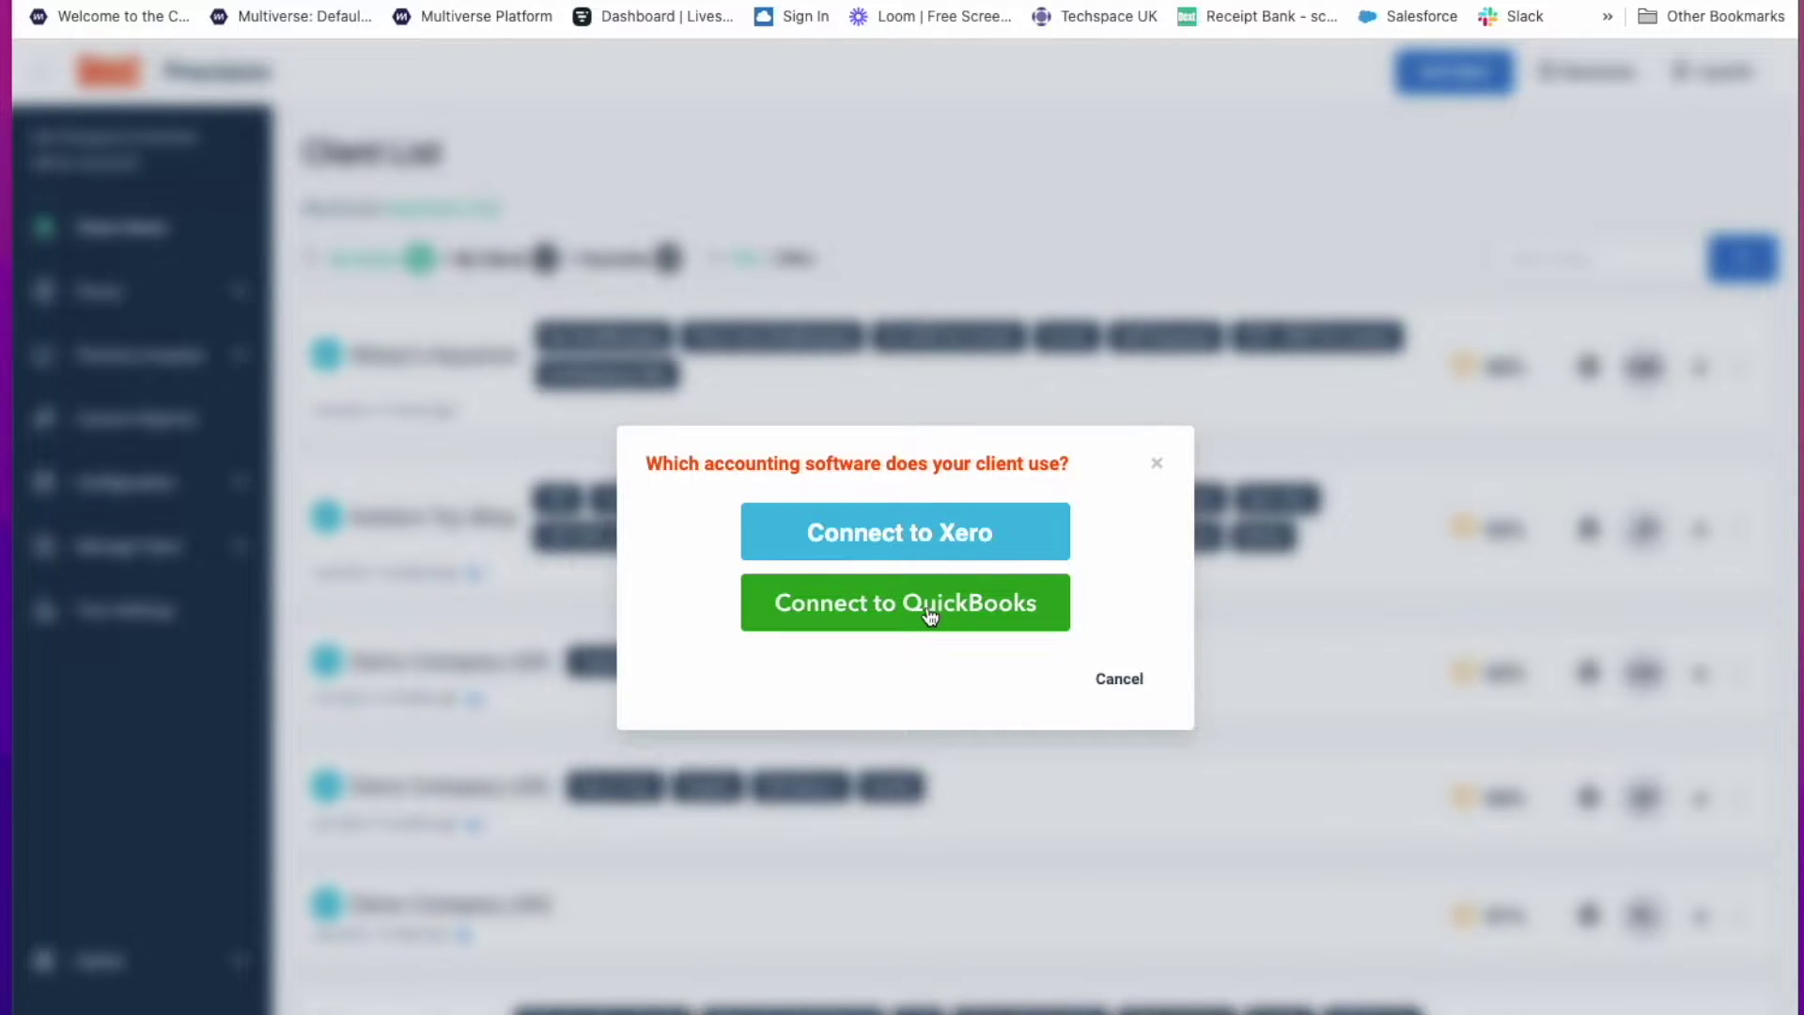
{"action": "left_click", "coordinate": [1122, 690]}
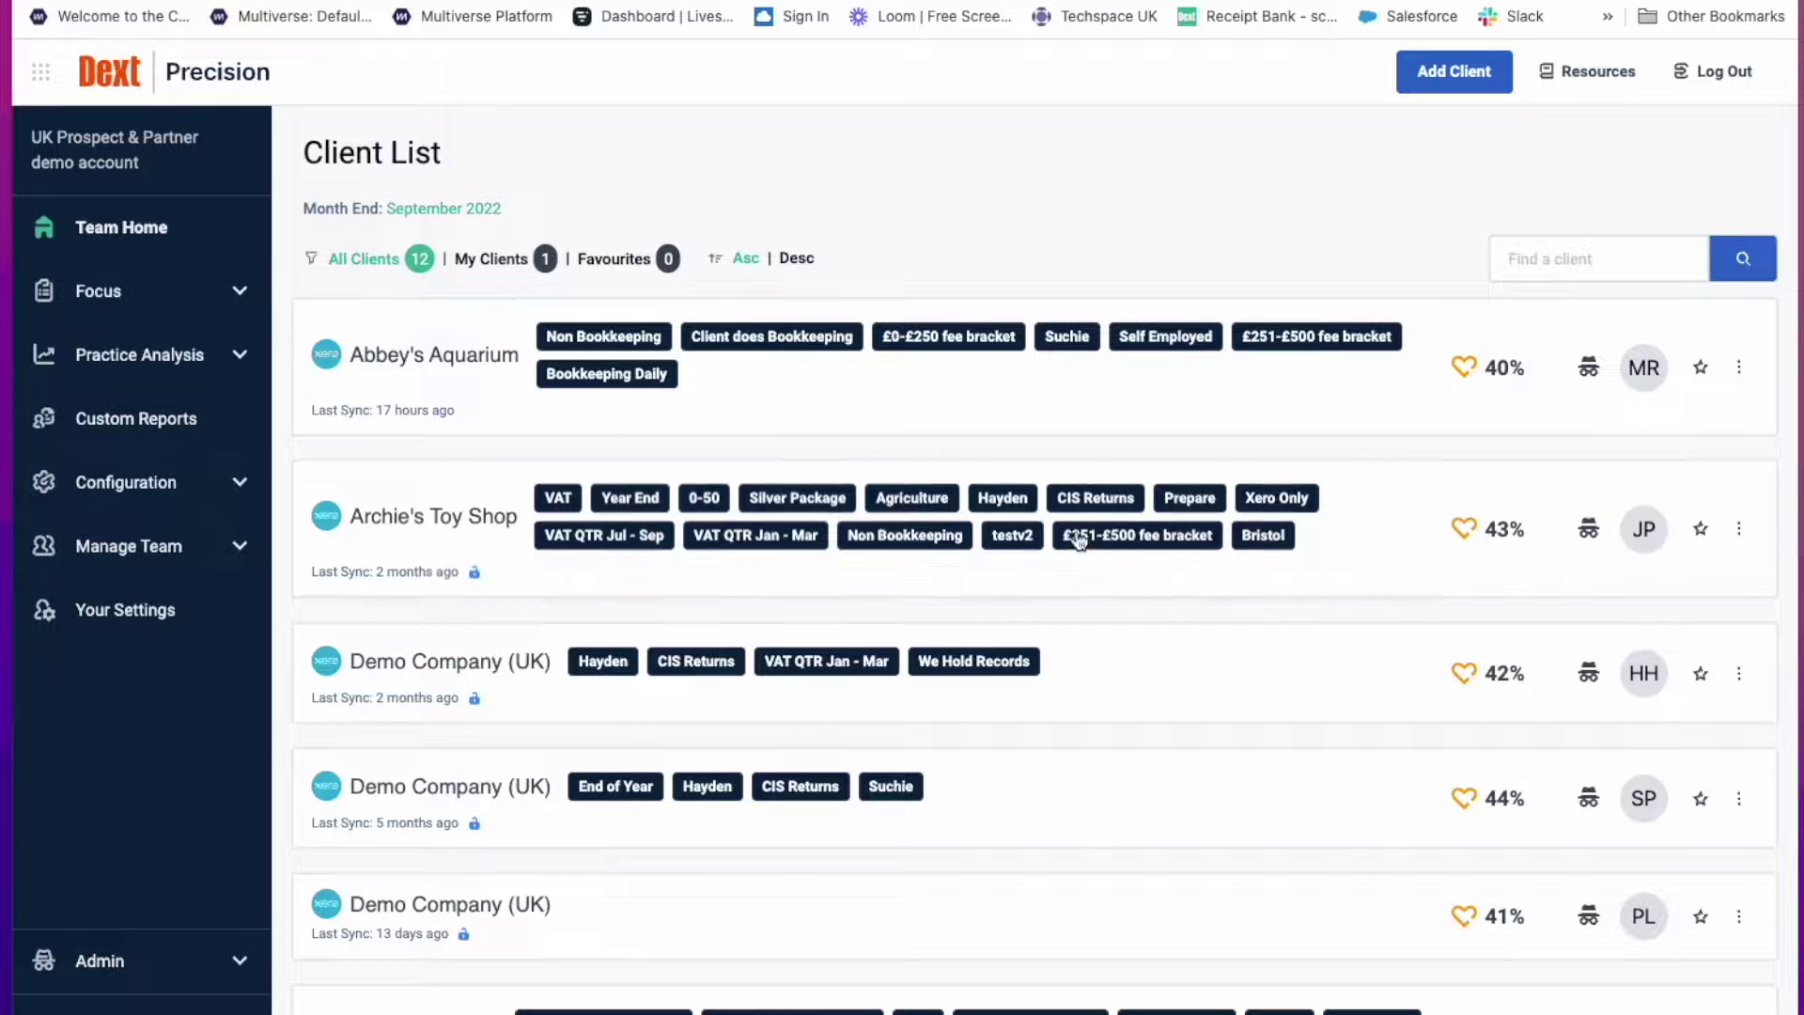
Review the Team Members page, including the Dext team members list and the role options for inviting a new member
{"action": "left_click", "coordinate": [238, 552]}
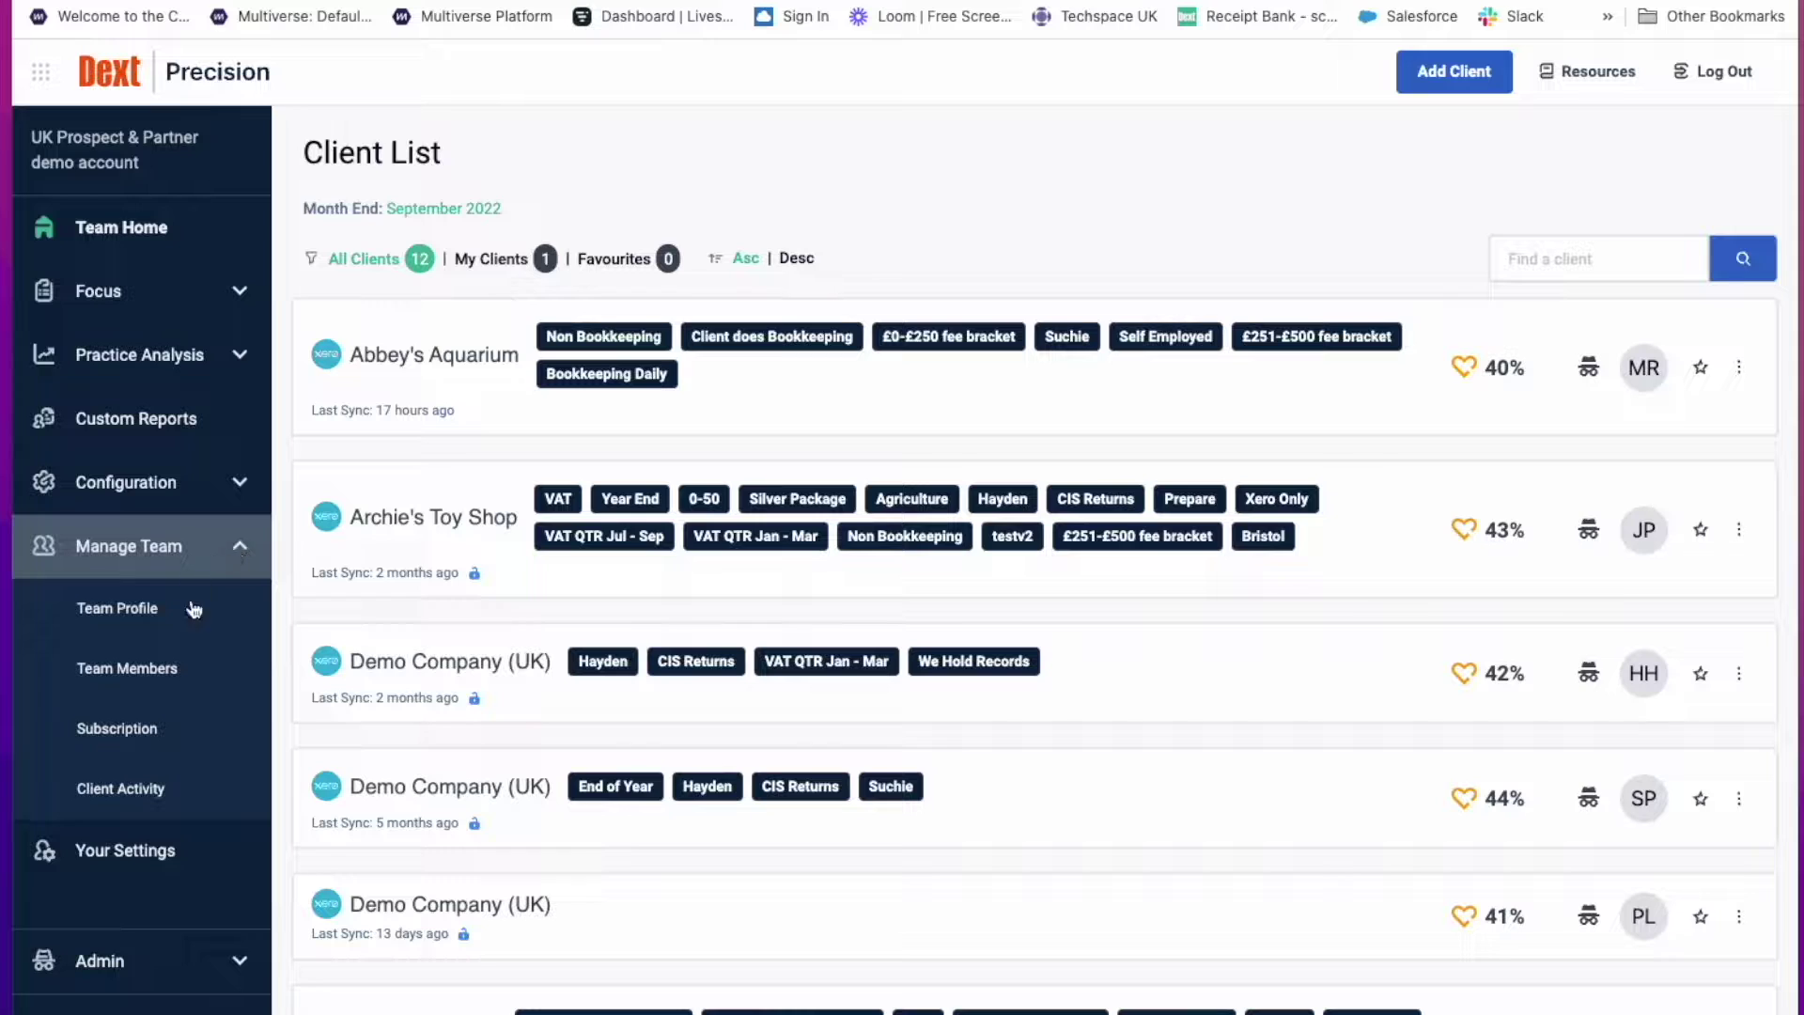
{"action": "left_click", "coordinate": [172, 666]}
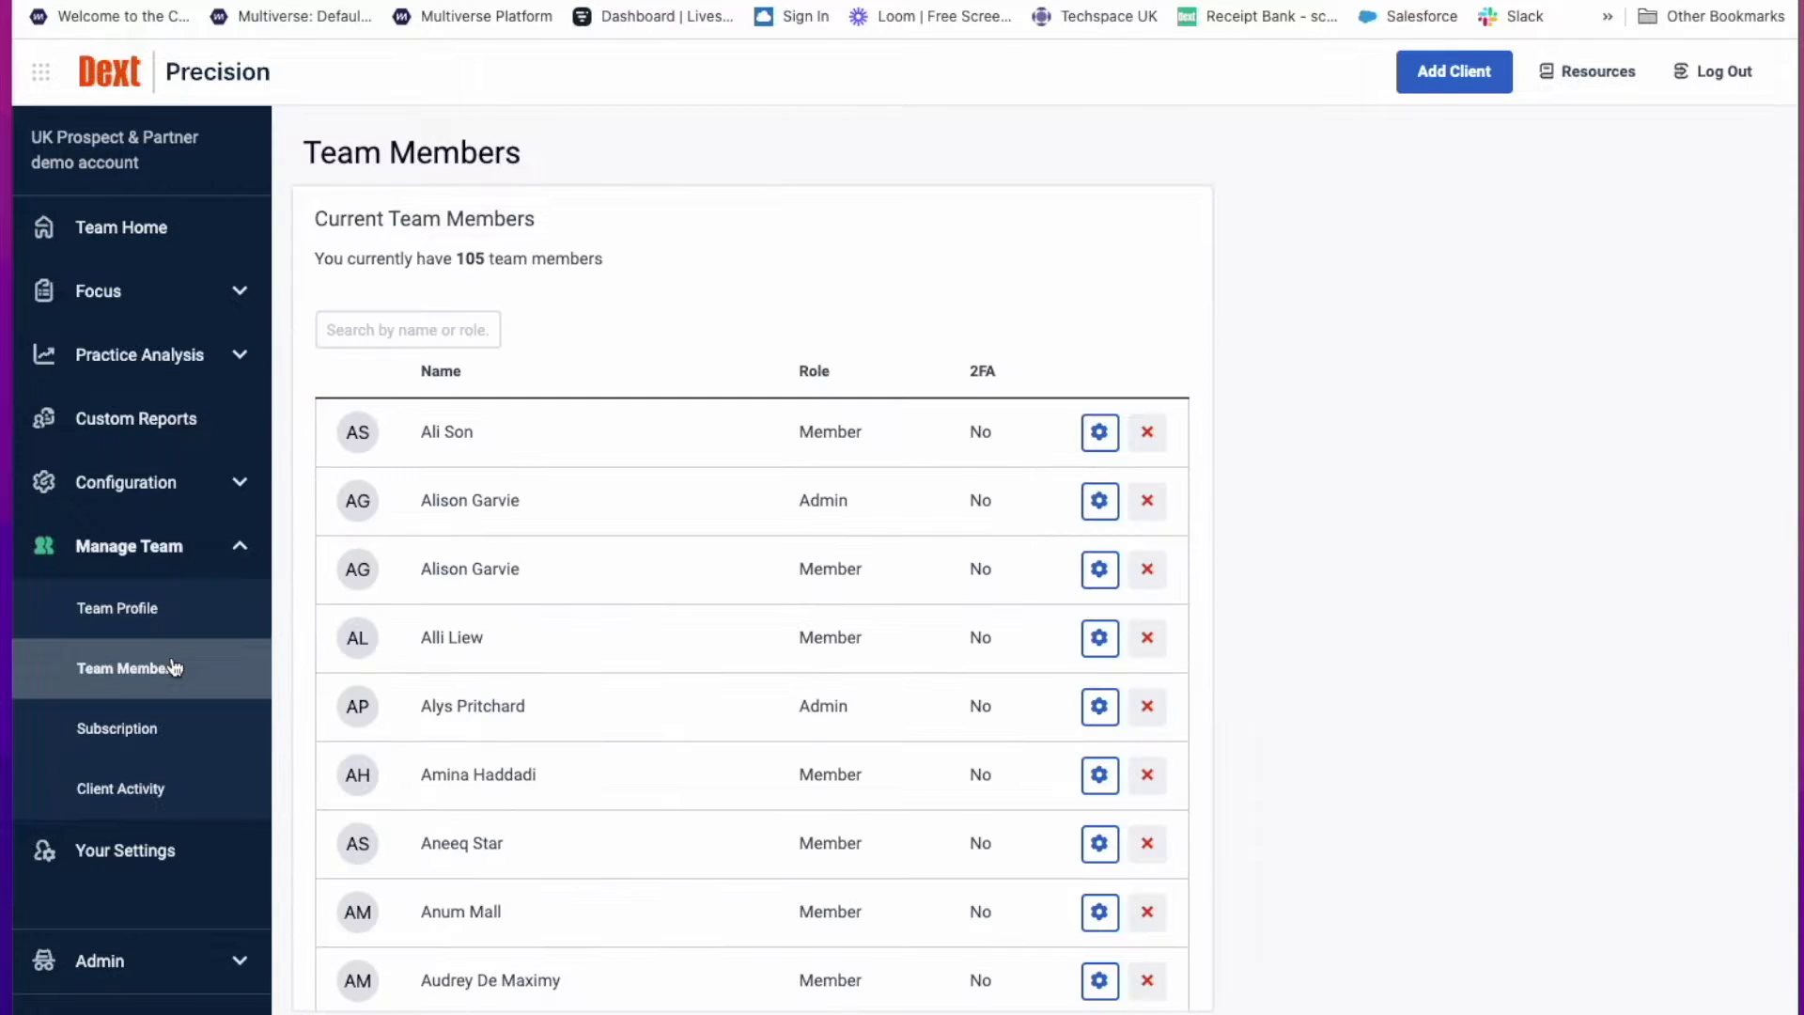
{"action": "scroll", "coordinate": [1104, 952], "scroll_direction": "down", "scroll_amount": 20}
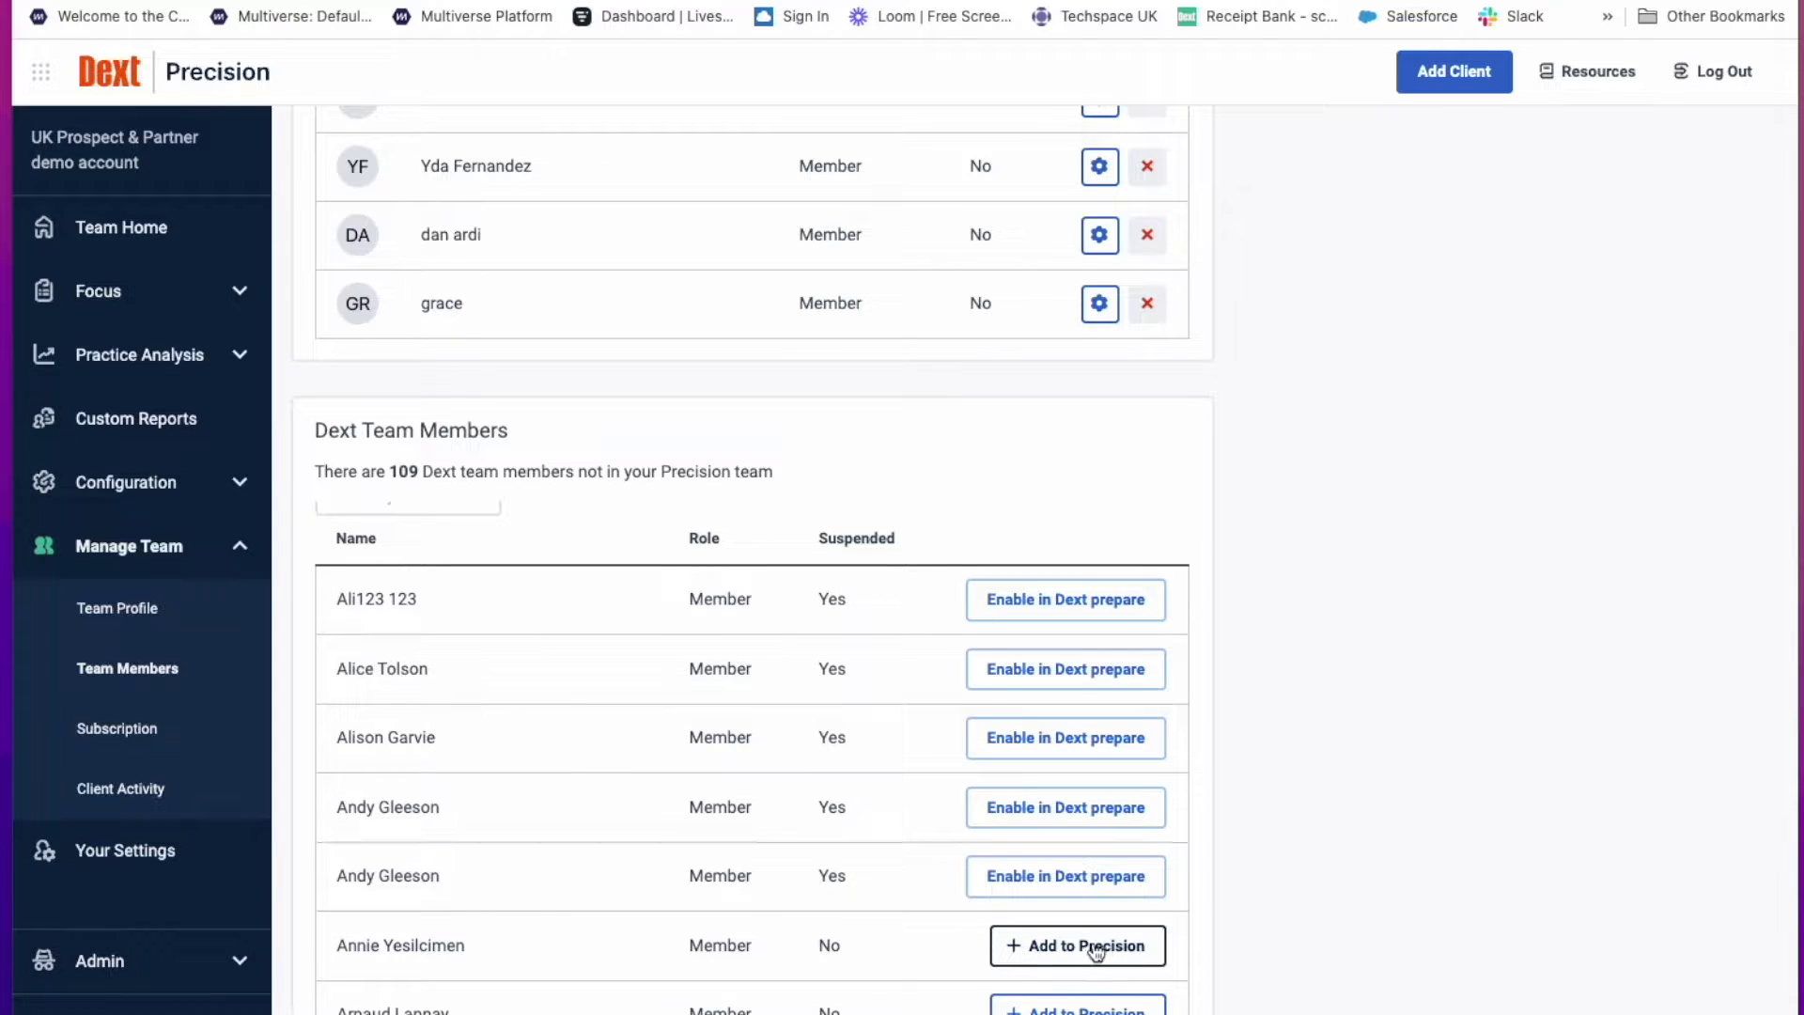
{"action": "scroll", "coordinate": [1259, 926], "scroll_direction": "down", "scroll_amount": 8}
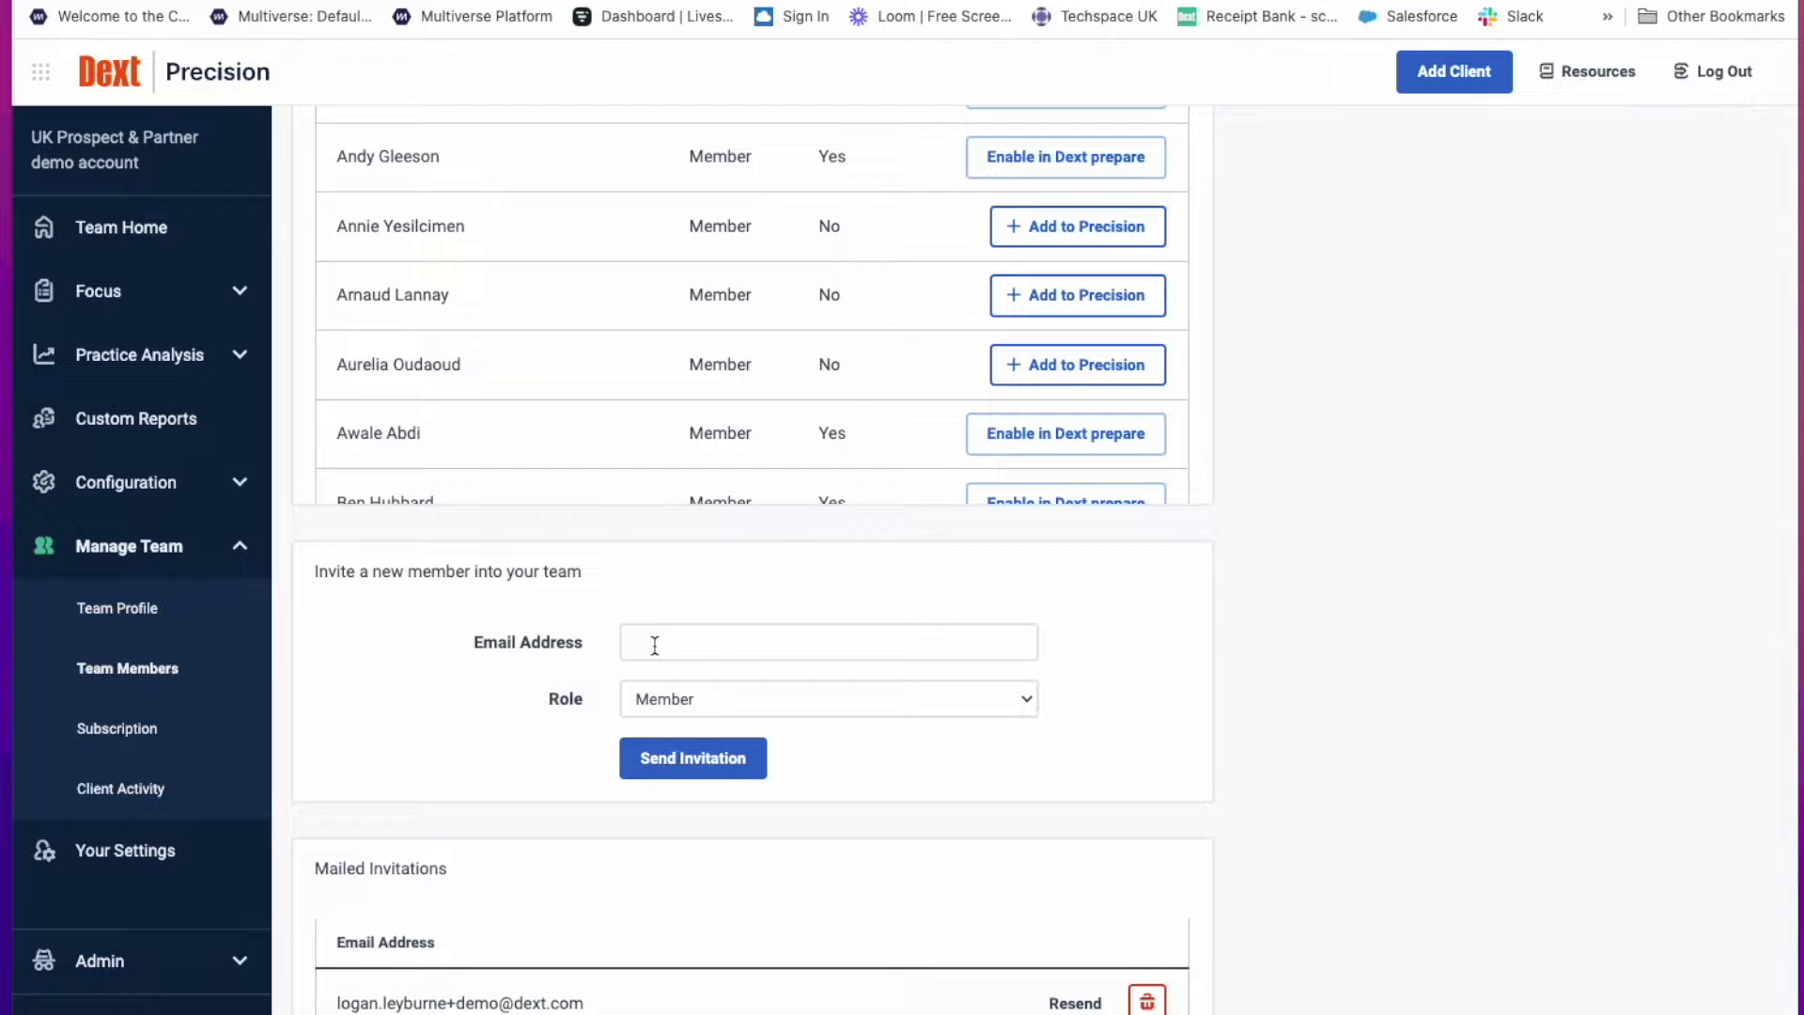
{"action": "left_click", "coordinate": [1028, 699]}
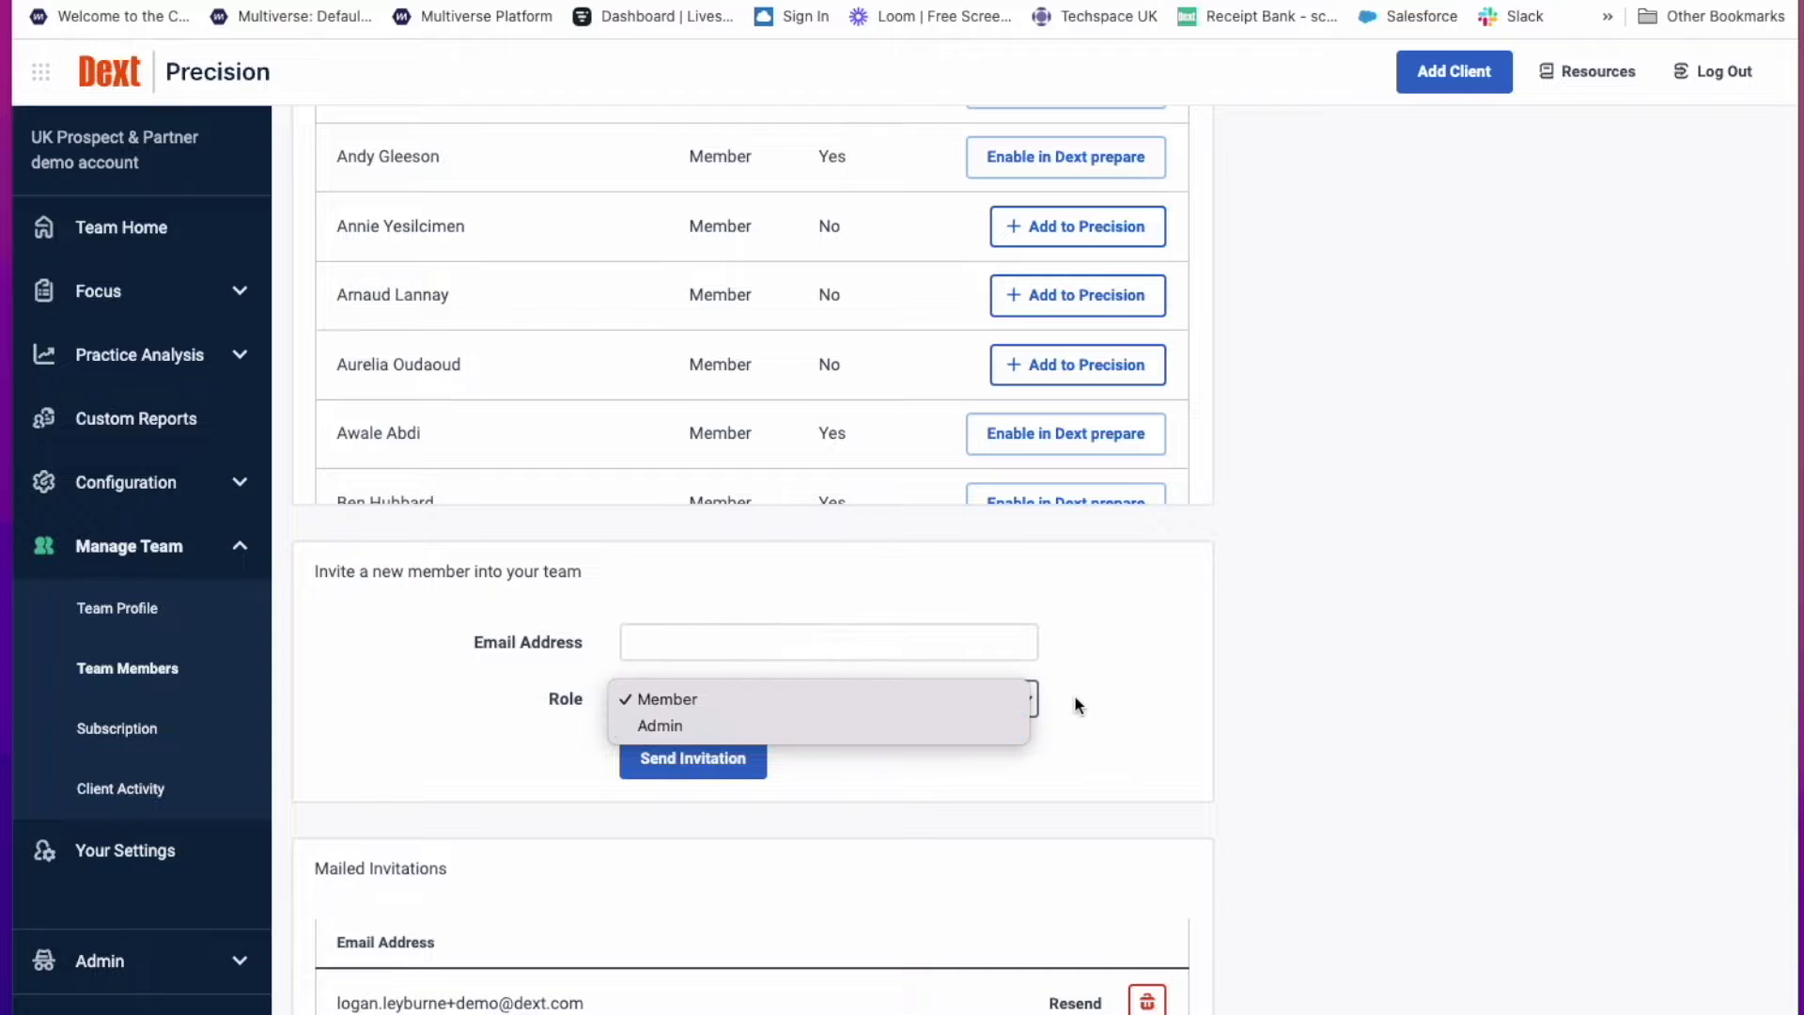
{"action": "left_click", "coordinate": [1044, 696]}
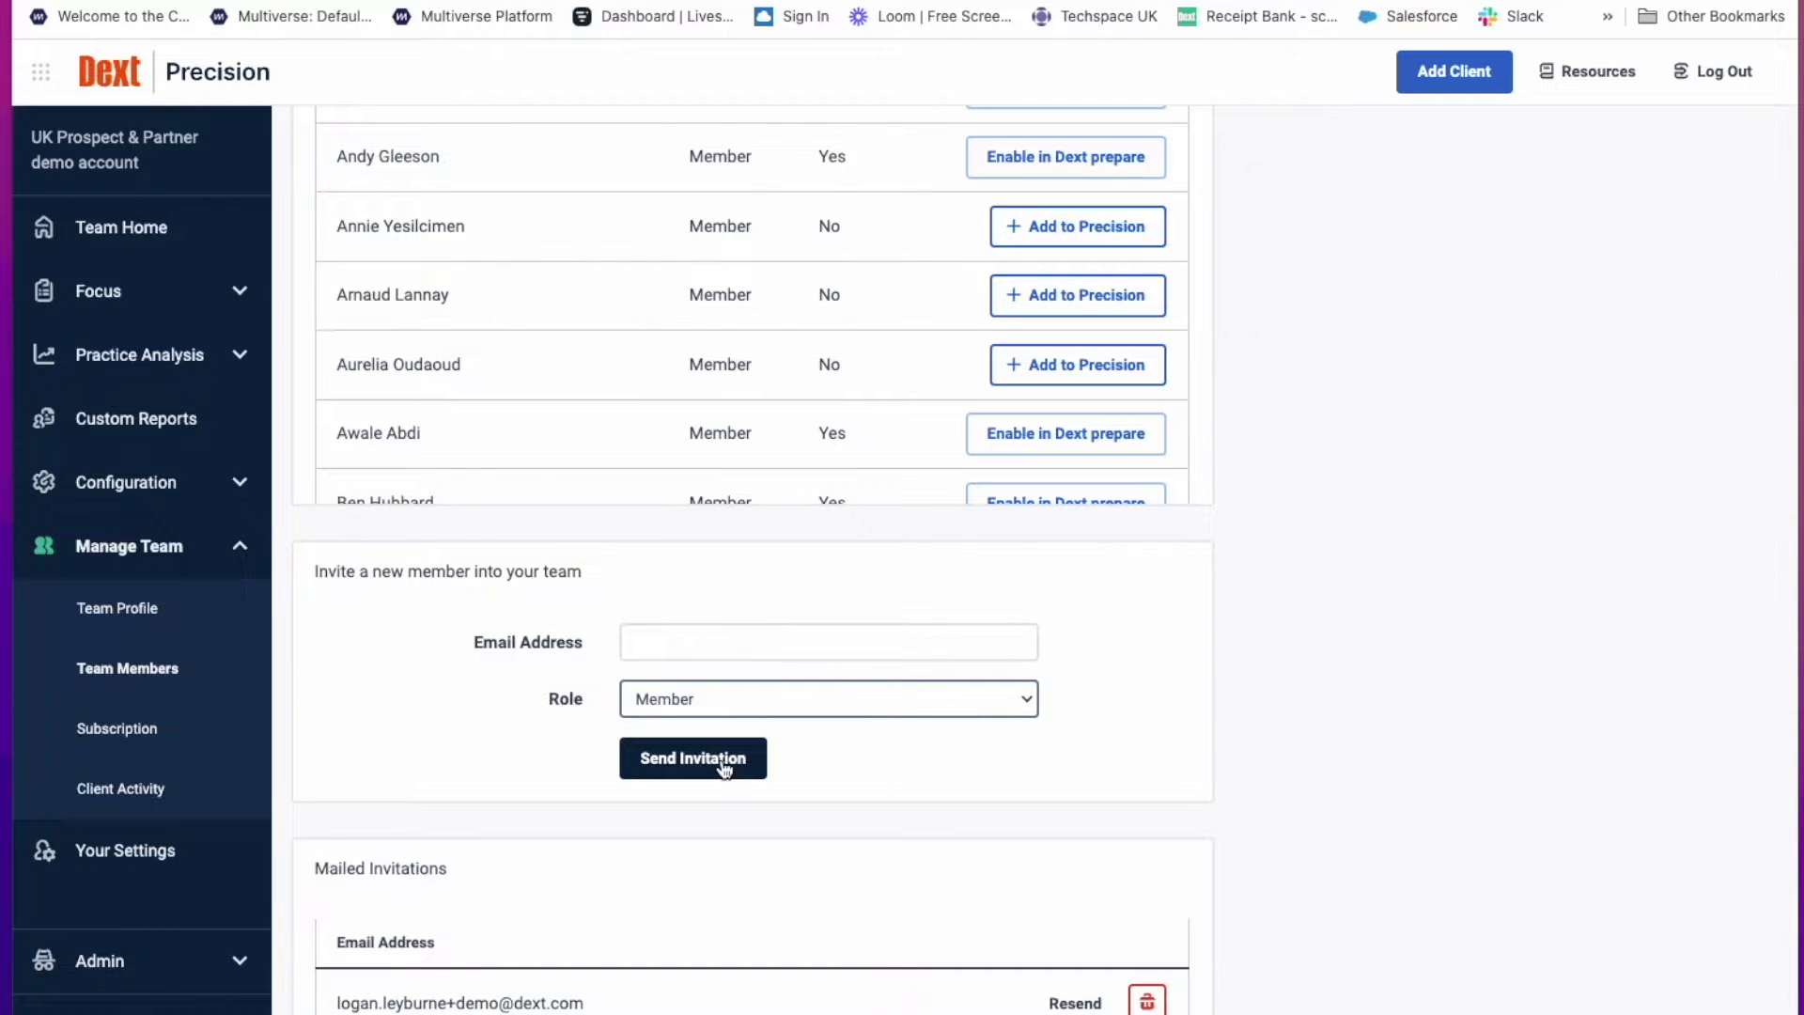
Examine the users with visibility and the visibility setting of Abbey's Aquarium in the bulk client configuration
{"action": "left_click", "coordinate": [235, 546]}
{"action": "left_click", "coordinate": [237, 484]}
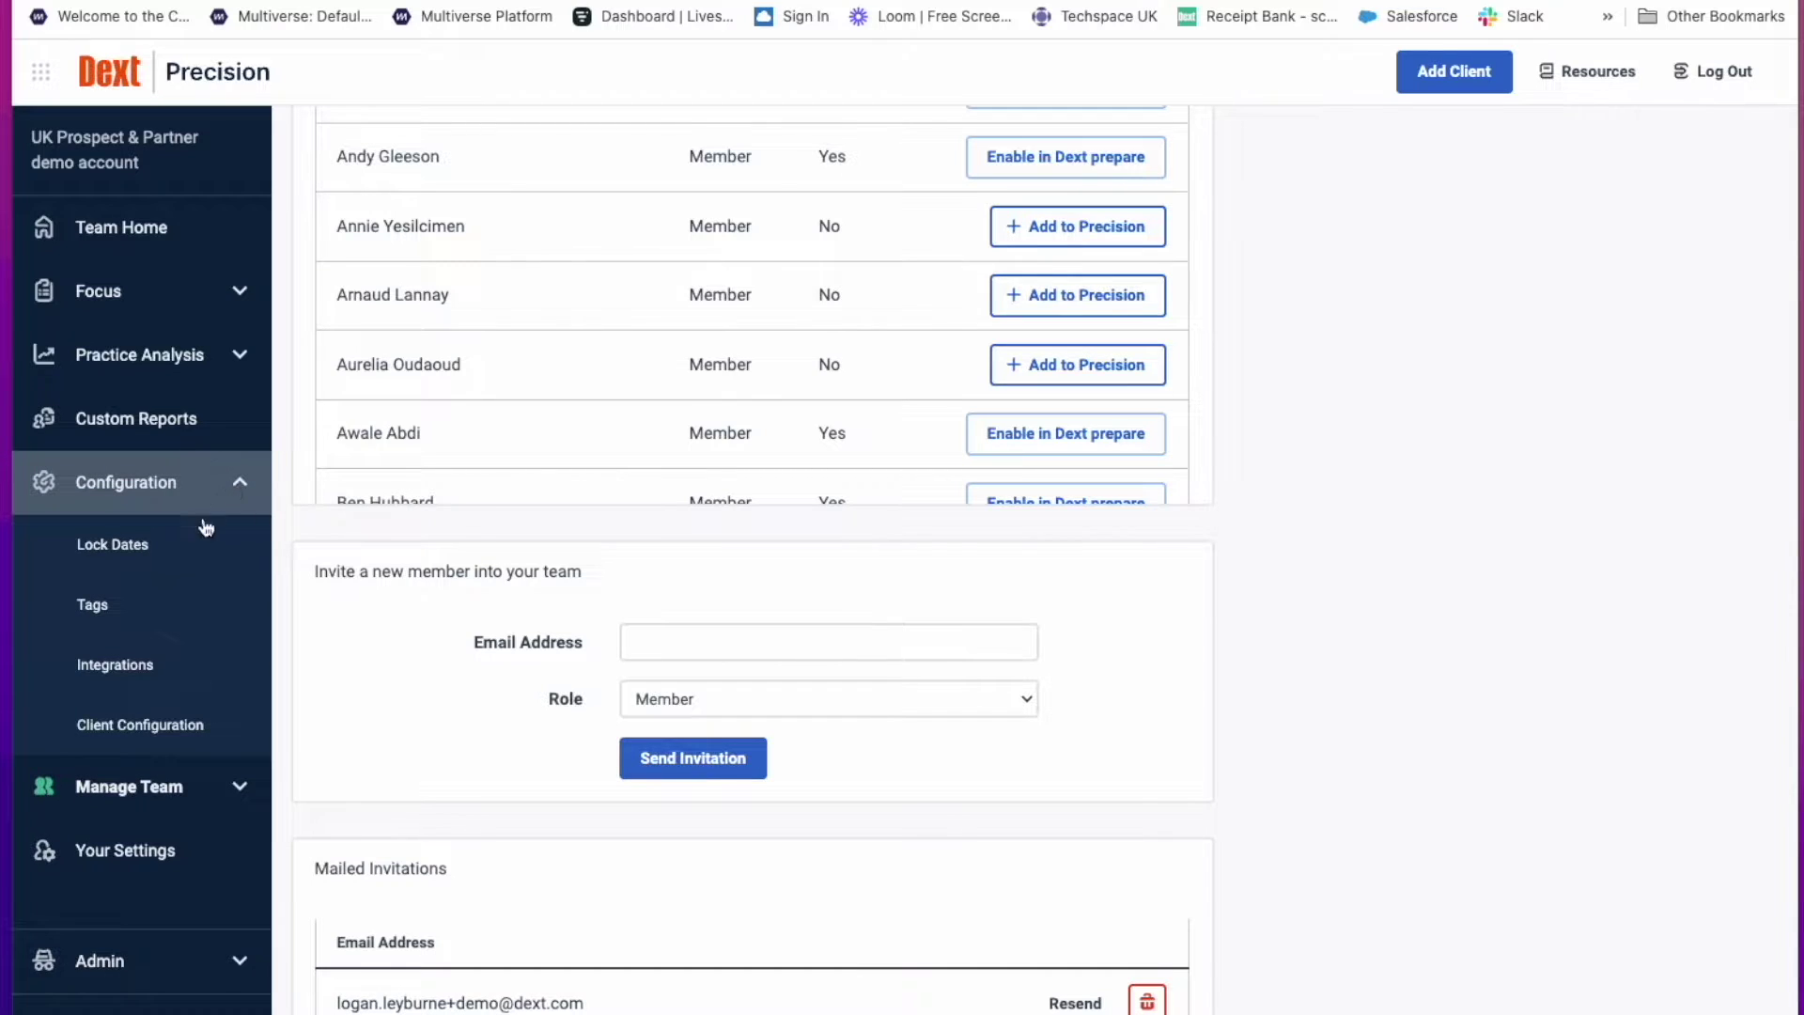
{"action": "left_click", "coordinate": [159, 738]}
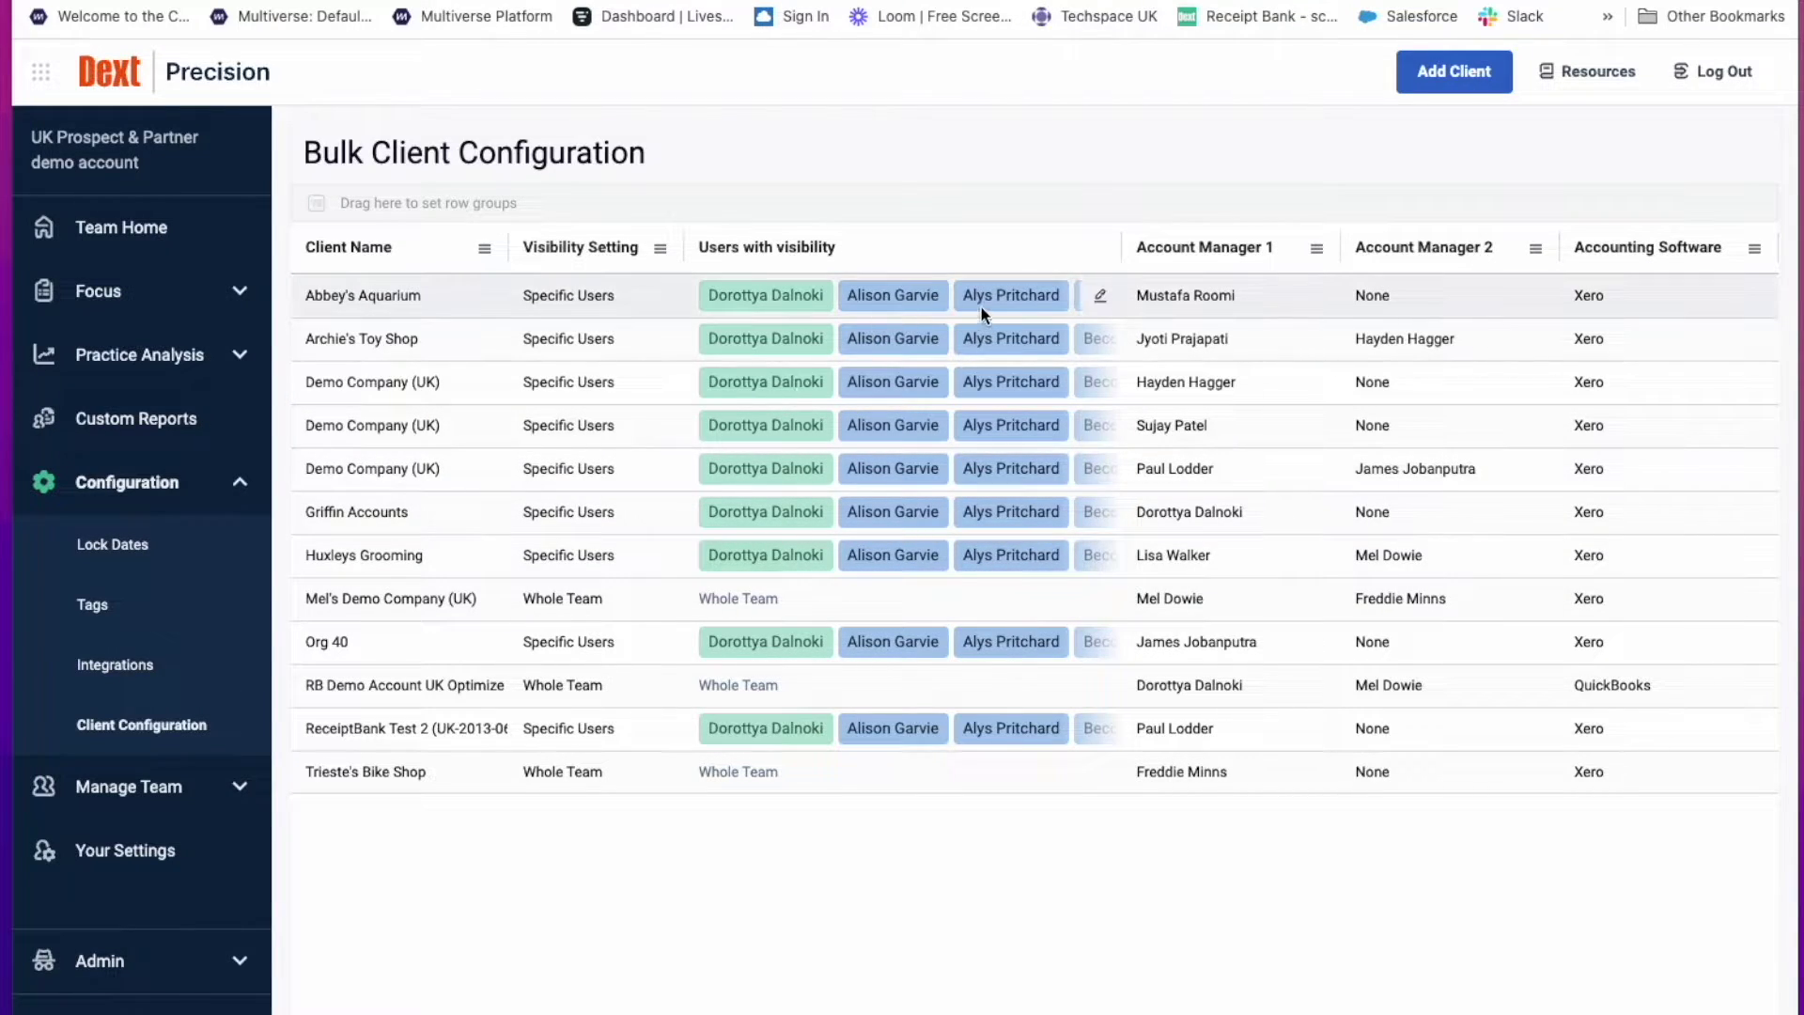
{"action": "left_click", "coordinate": [1101, 299]}
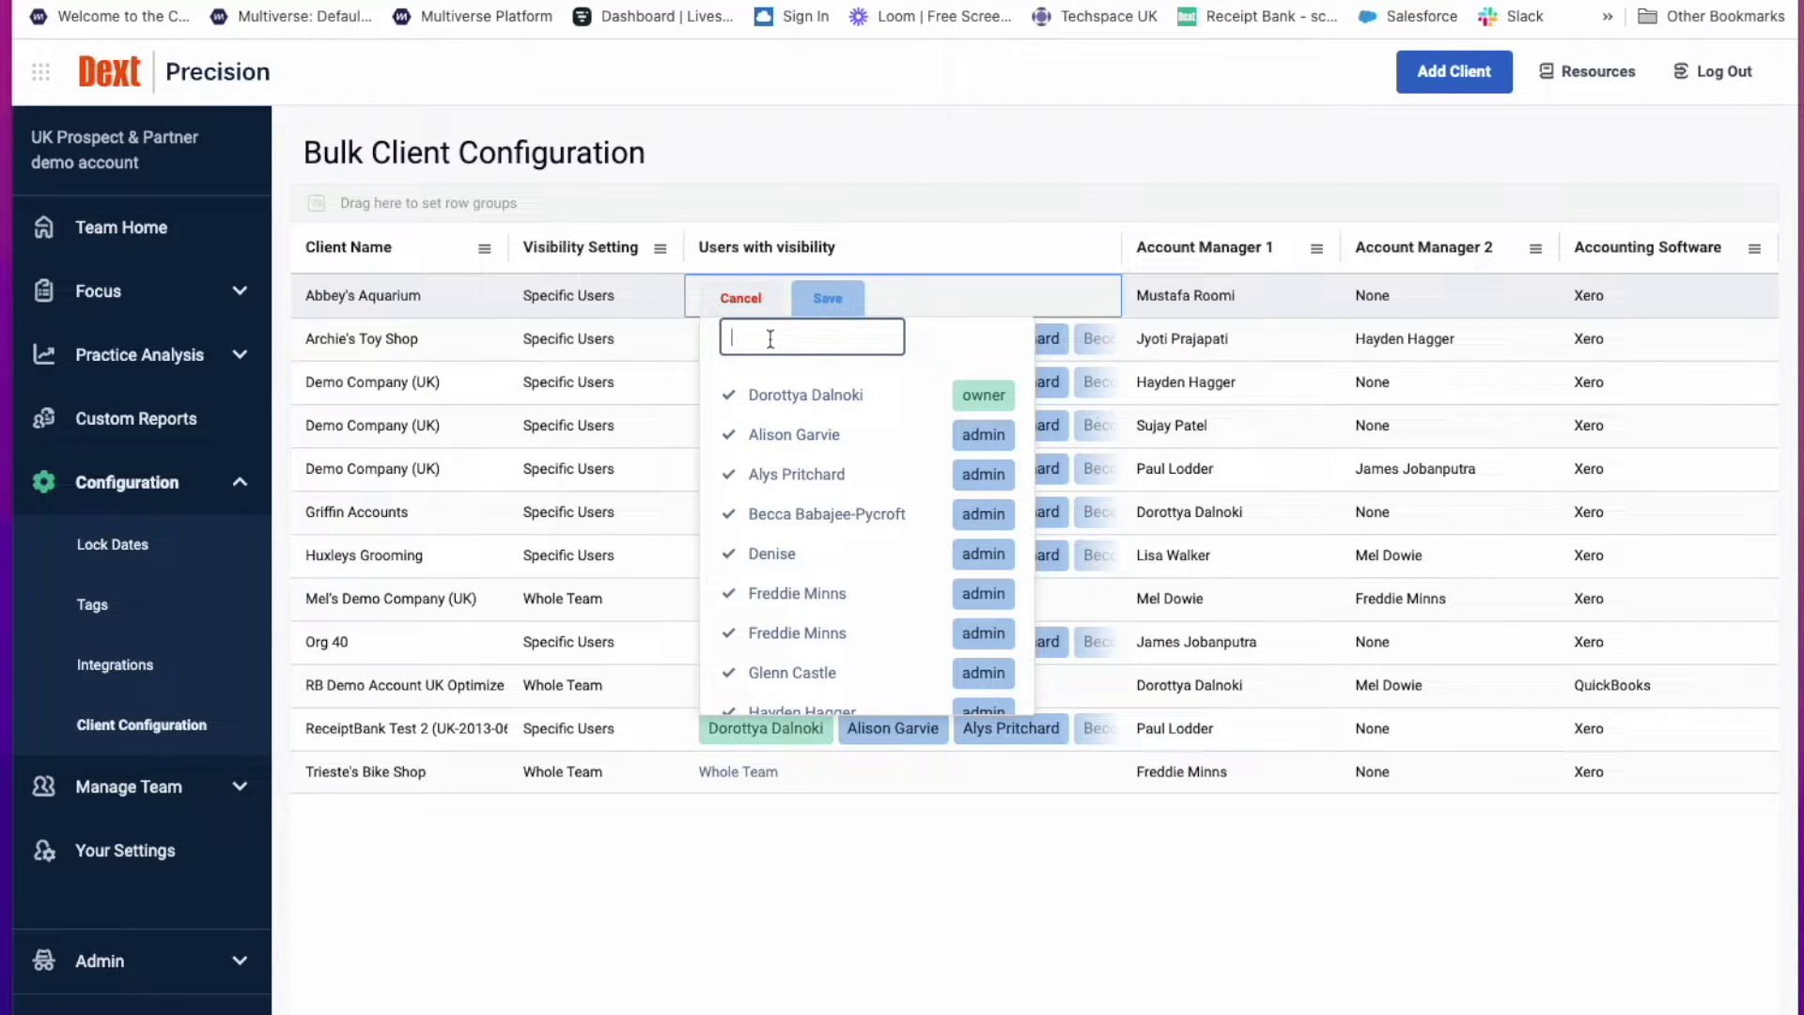
{"action": "left_click", "coordinate": [1179, 297]}
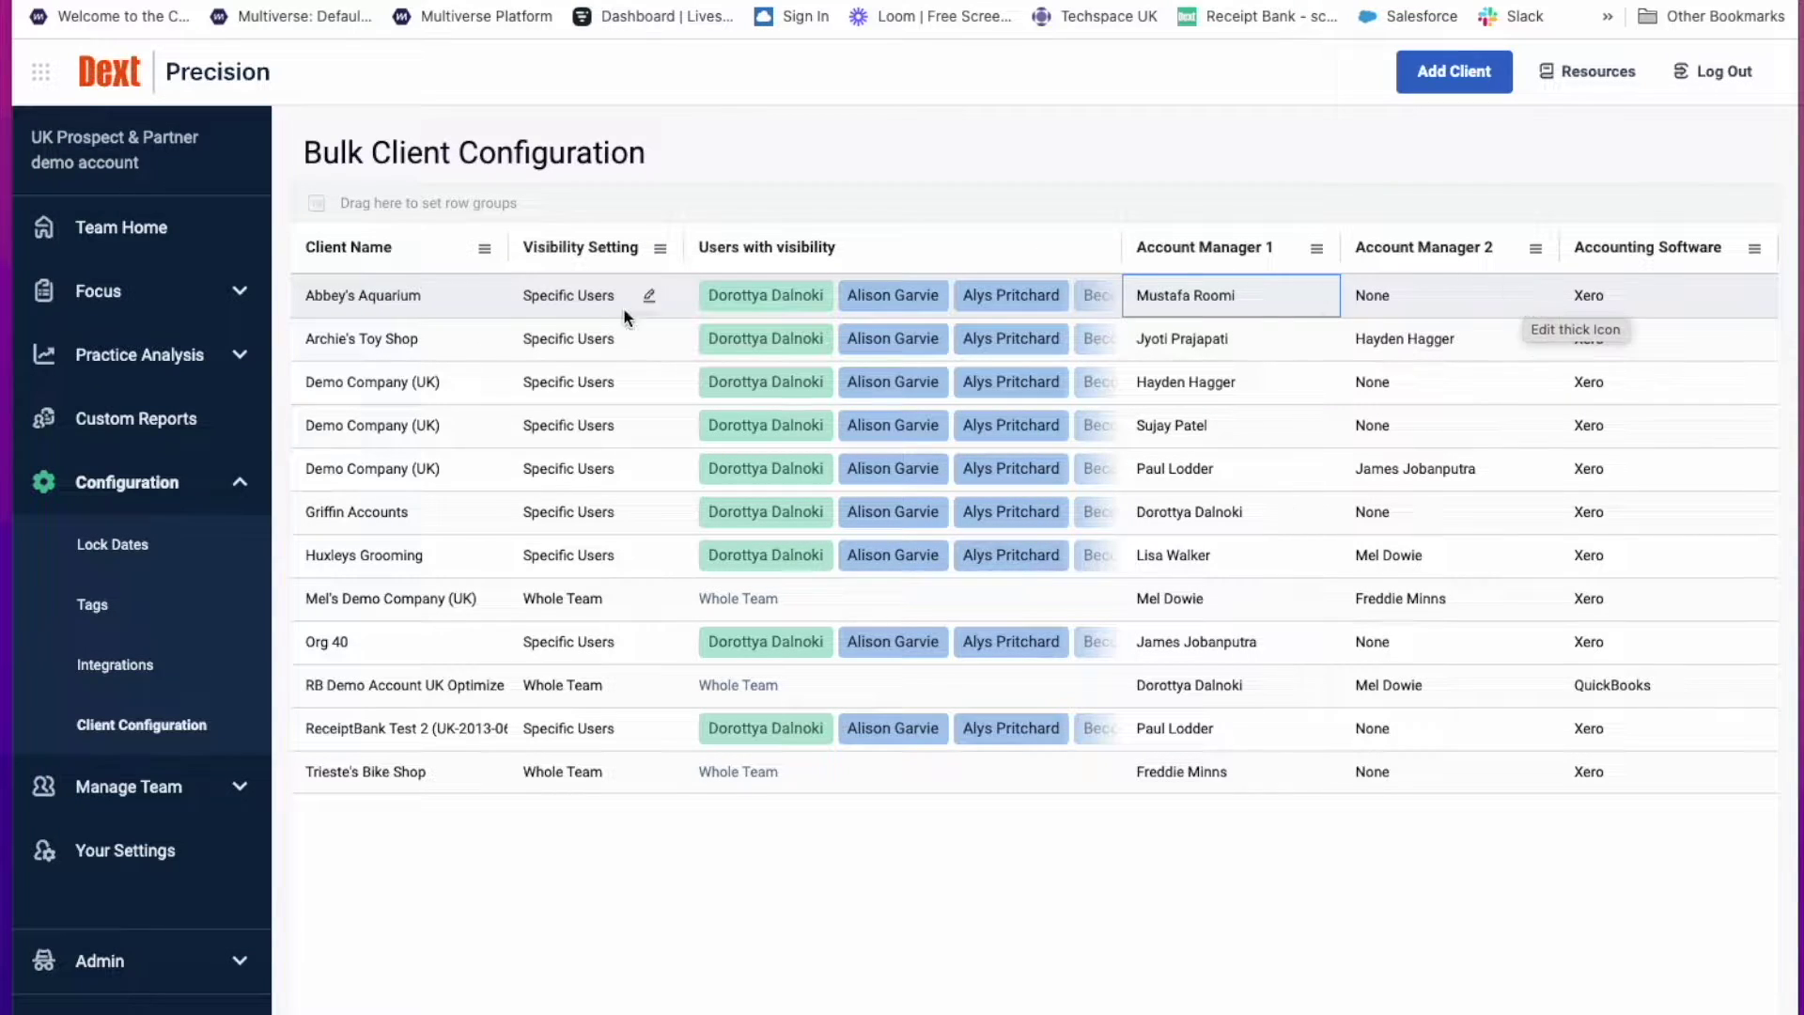
{"action": "left_click", "coordinate": [648, 295]}
{"action": "left_click", "coordinate": [667, 298]}
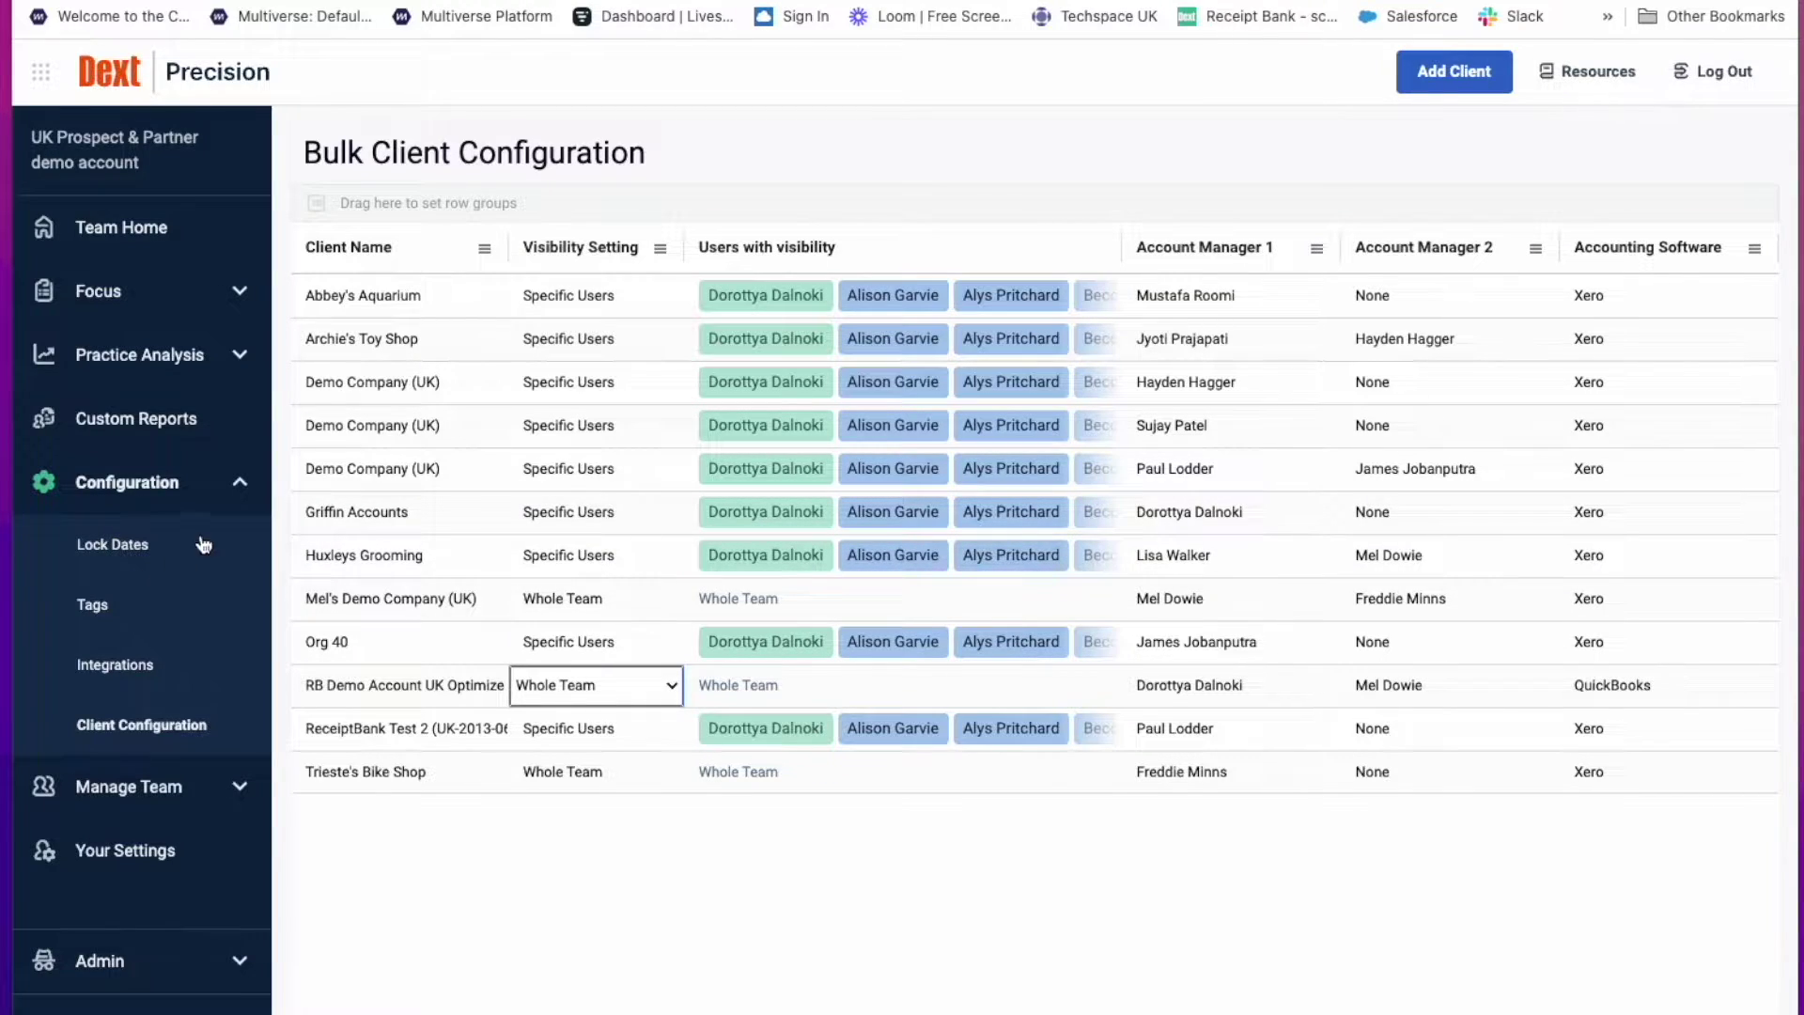
Add a tag named Bookkeeping Daily in Tag Management
{"action": "left_click", "coordinate": [183, 495]}
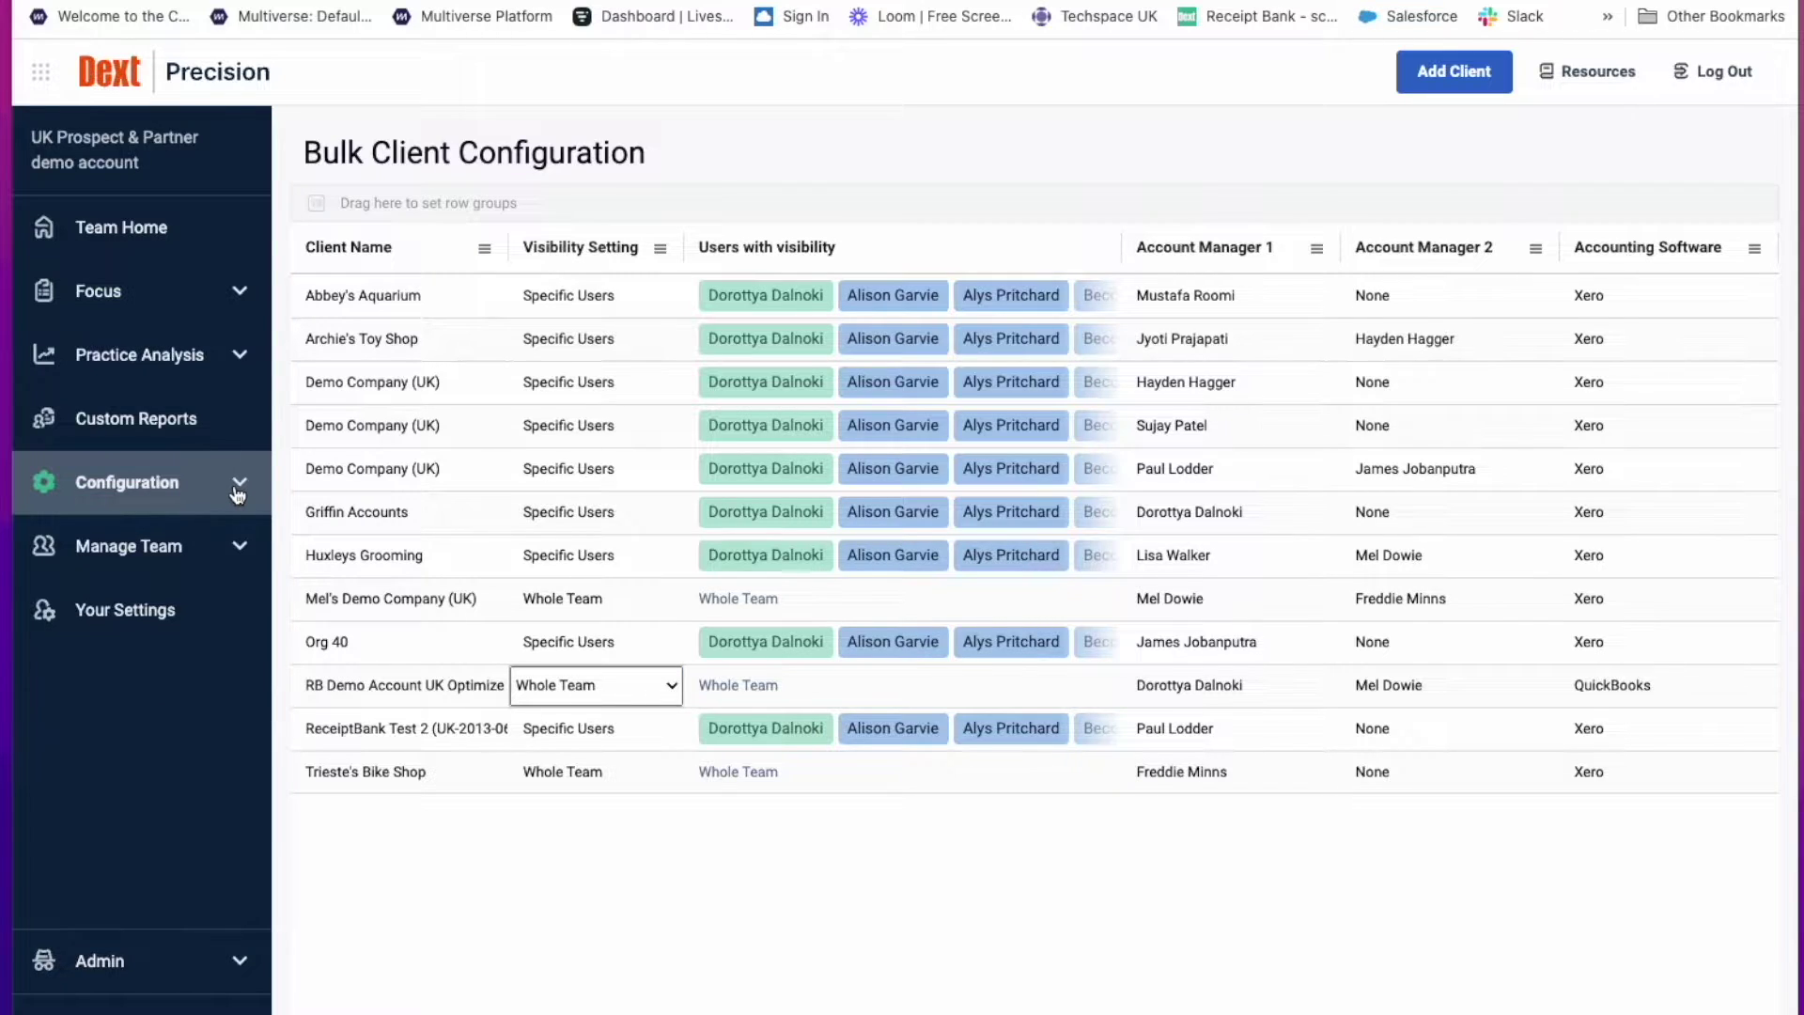
{"action": "left_click", "coordinate": [183, 495]}
{"action": "left_click", "coordinate": [100, 613]}
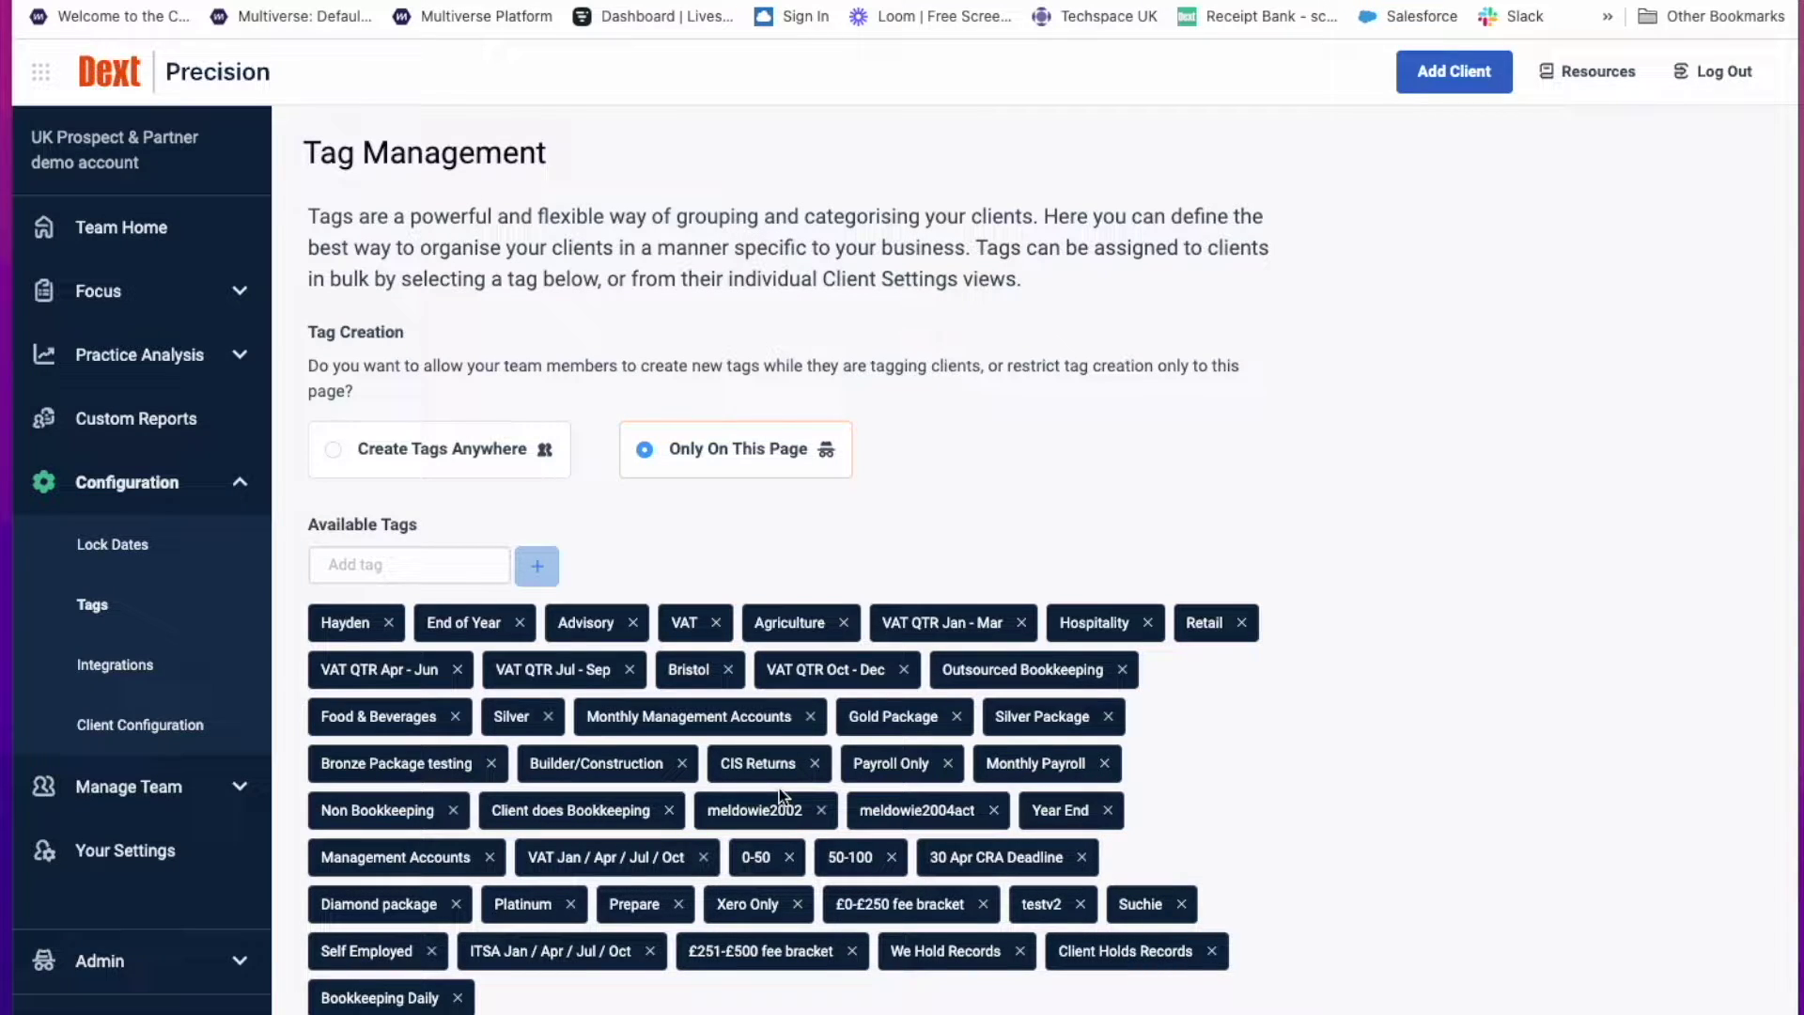
{"action": "left_click", "coordinate": [431, 567]}
{"action": "type", "text": "Bookke"}
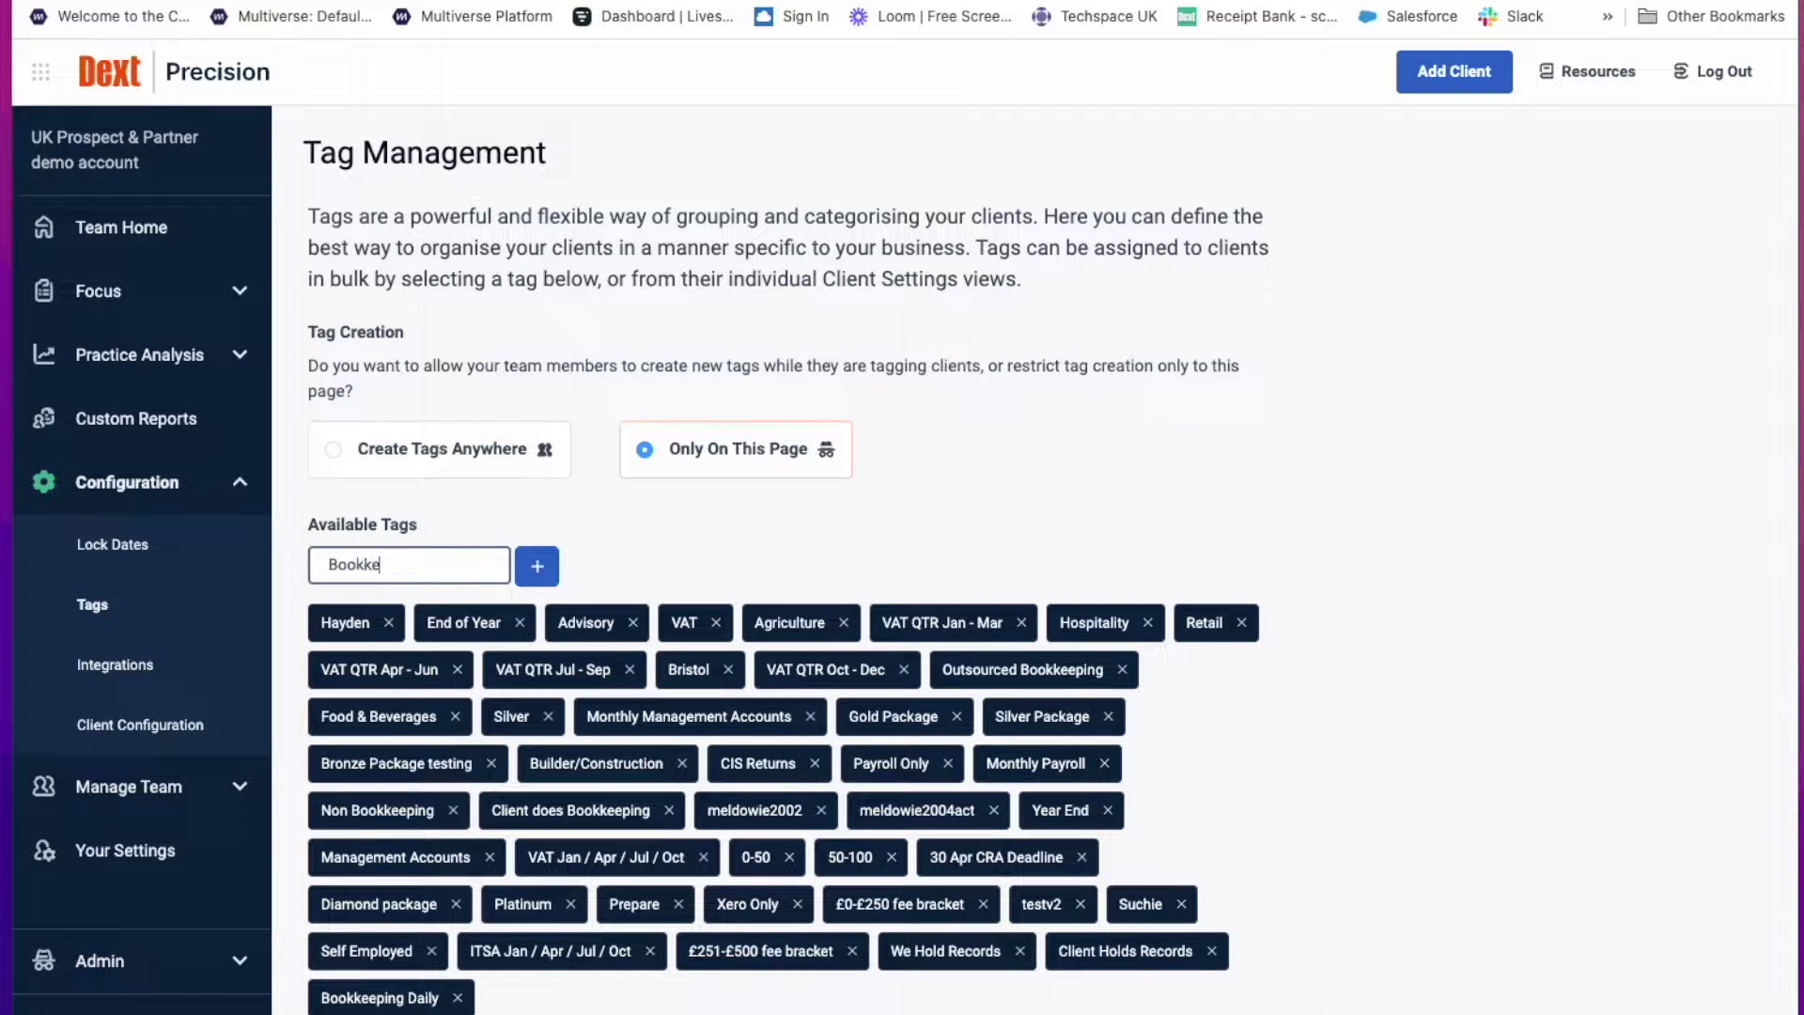
{"action": "type", "text": "eping Daily"}
{"action": "key", "text": "Return"}
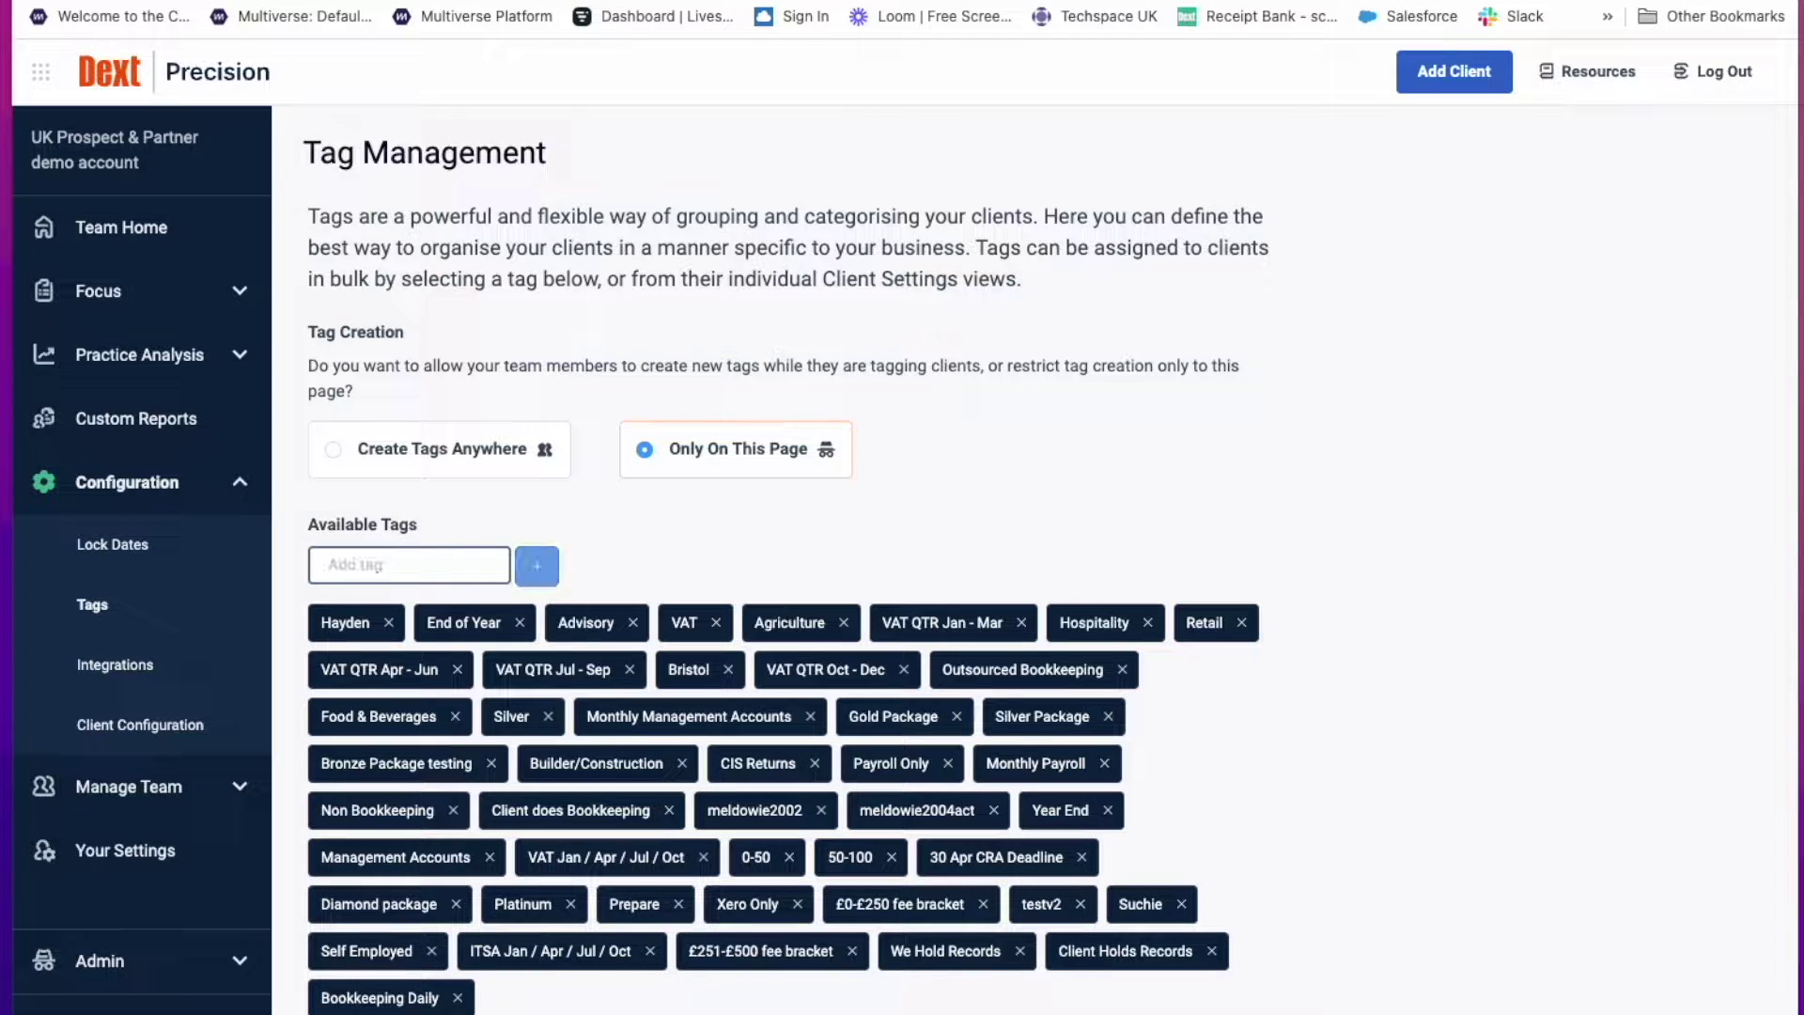
Associate the Bookkeeping Daily tag with Archie's Toy Shop and two more clients that lack it
{"action": "scroll", "coordinate": [451, 584], "scroll_direction": "down", "scroll_amount": 1}
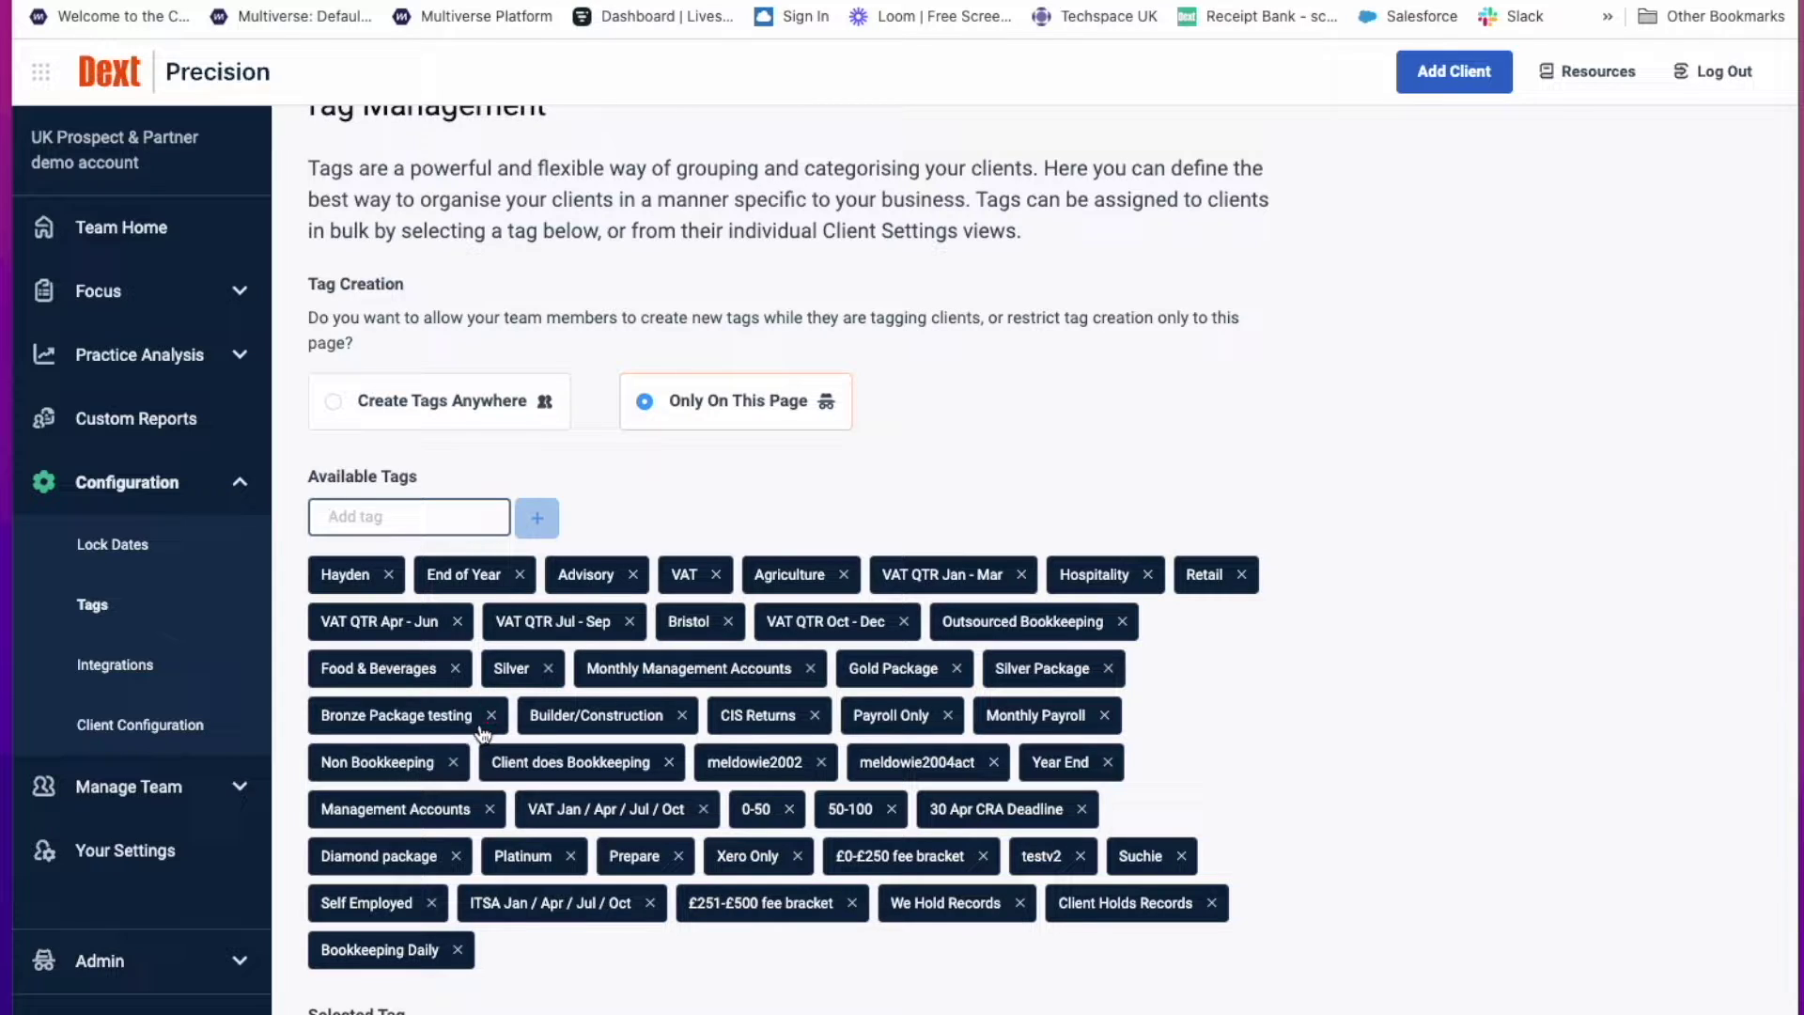
{"action": "left_click", "coordinate": [406, 951]}
{"action": "scroll", "coordinate": [408, 931], "scroll_direction": "down", "scroll_amount": 3}
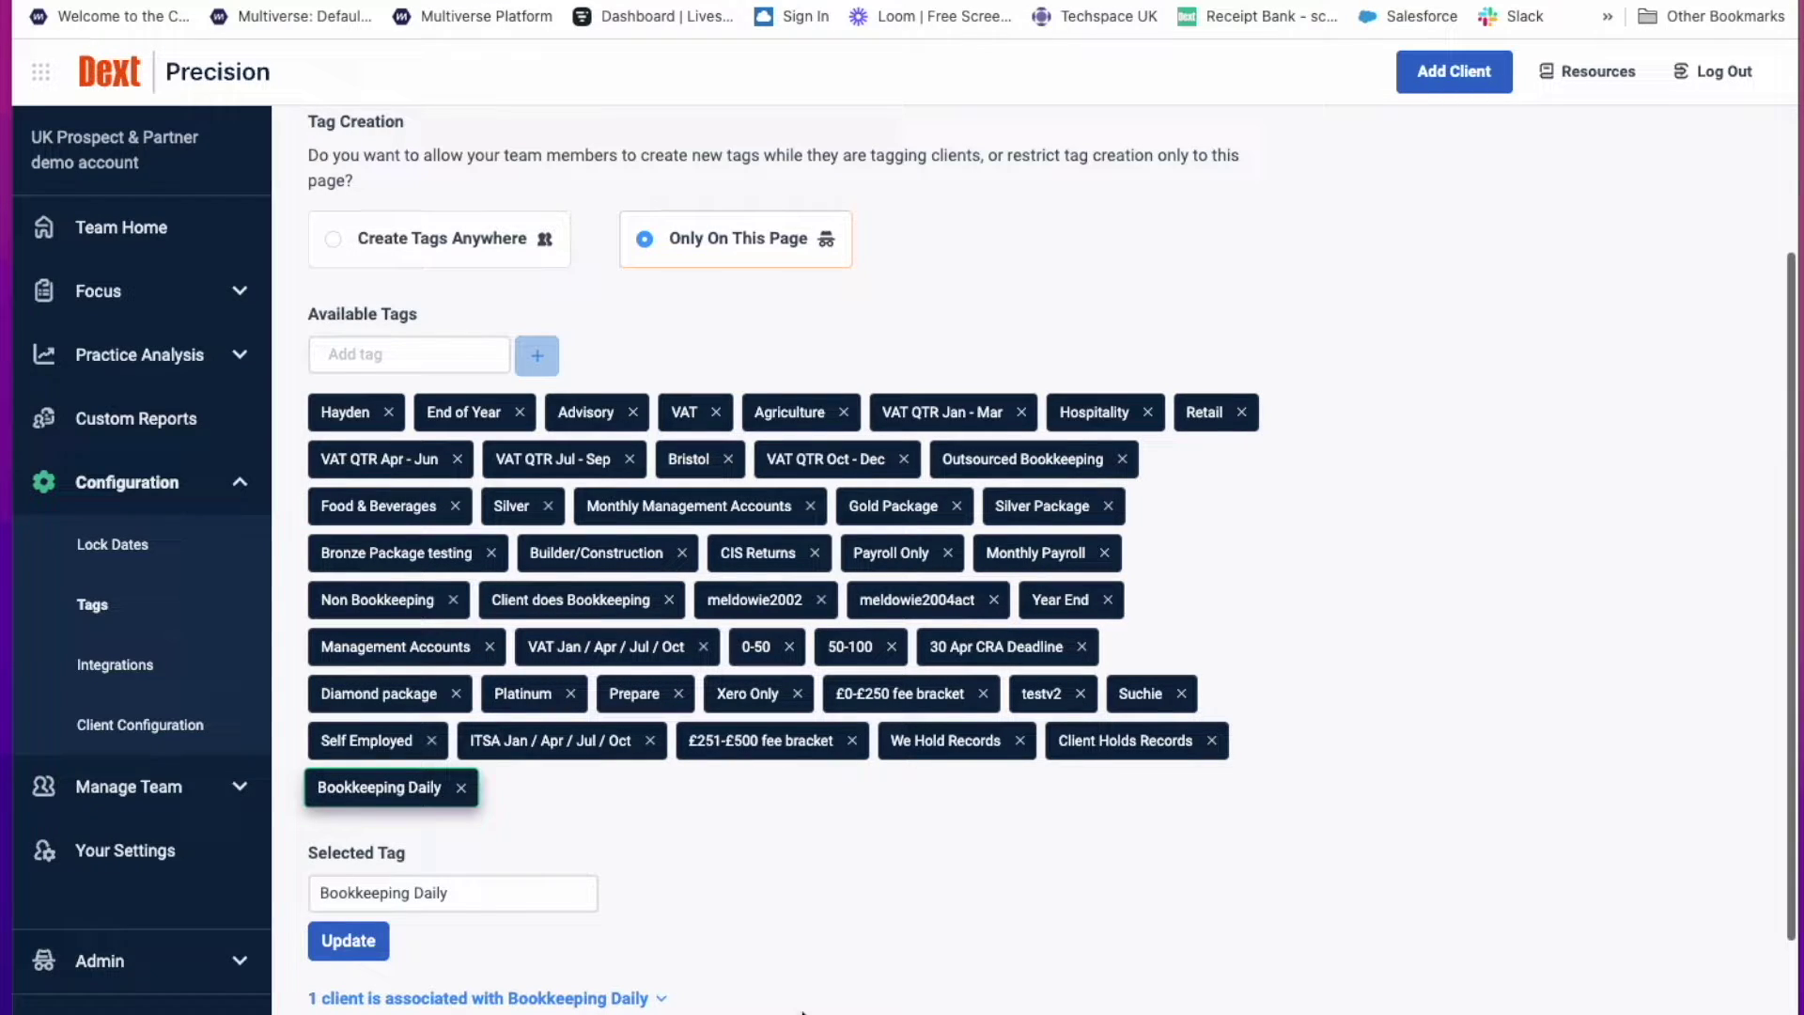
{"action": "scroll", "coordinate": [804, 1006], "scroll_direction": "down", "scroll_amount": 3}
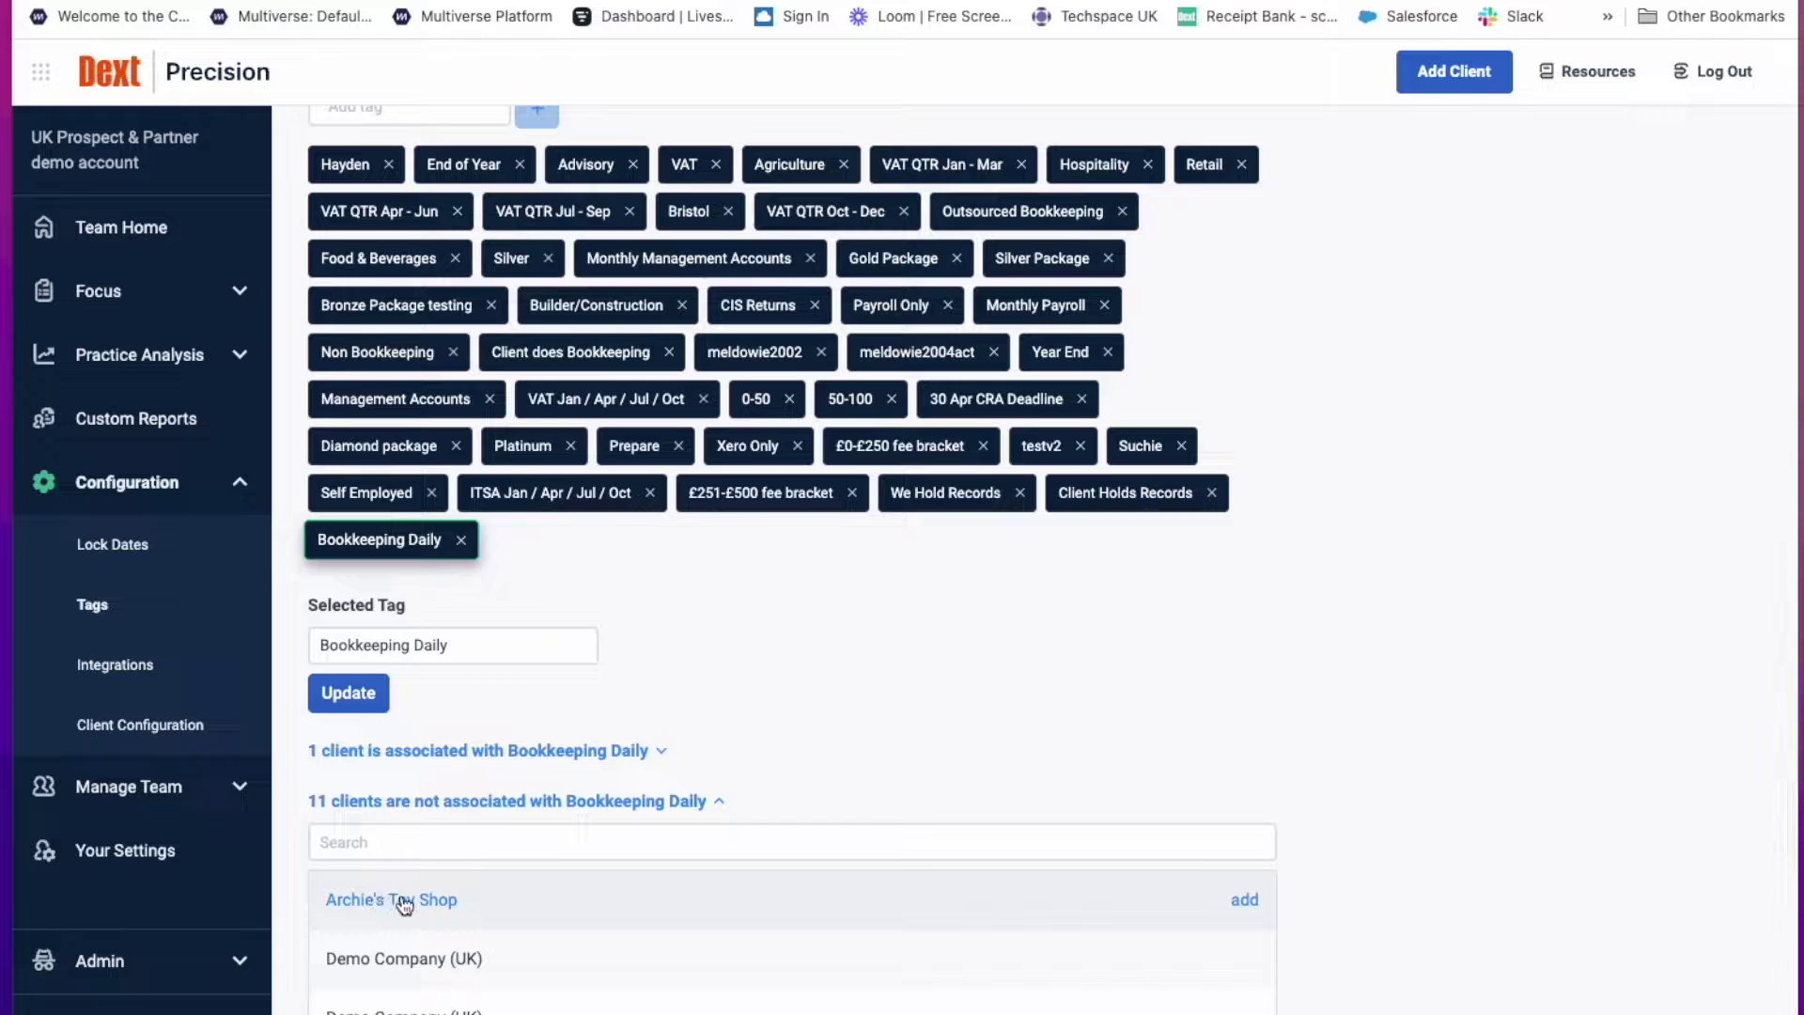
{"action": "left_click", "coordinate": [404, 902]}
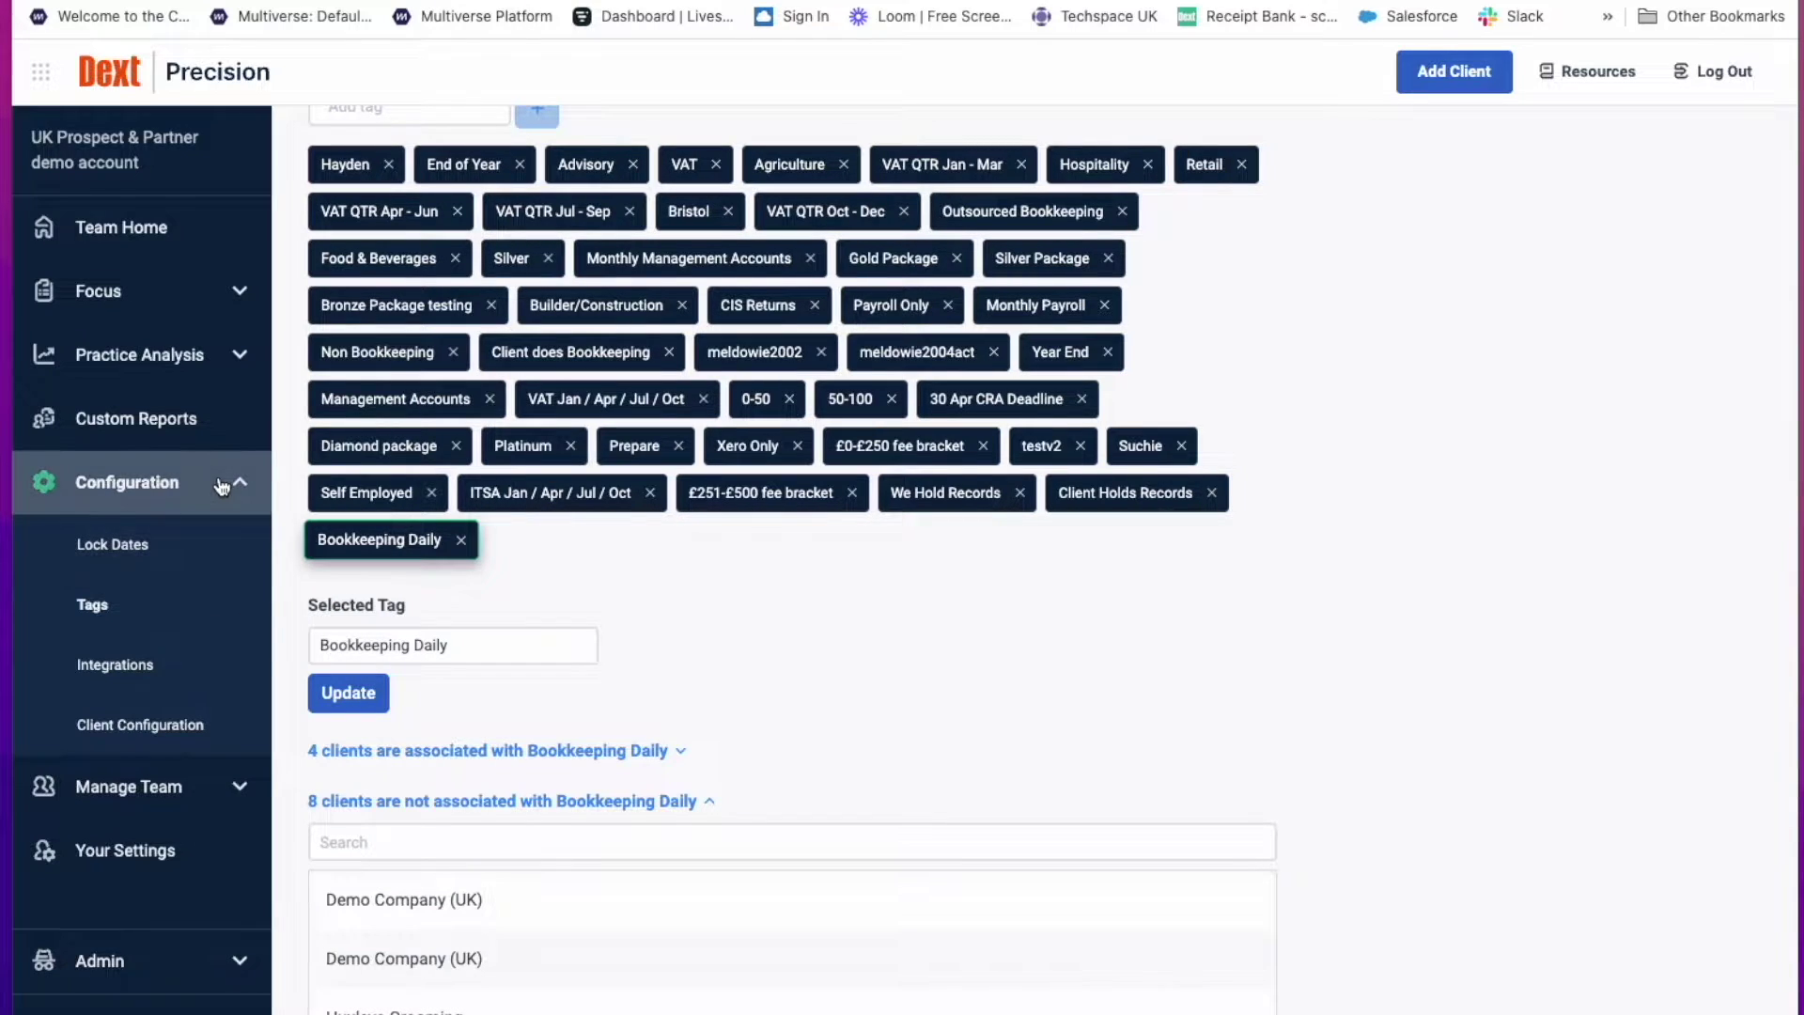
Review the lock dates and the HMRC and Senta integration connection details
{"action": "left_click", "coordinate": [178, 547]}
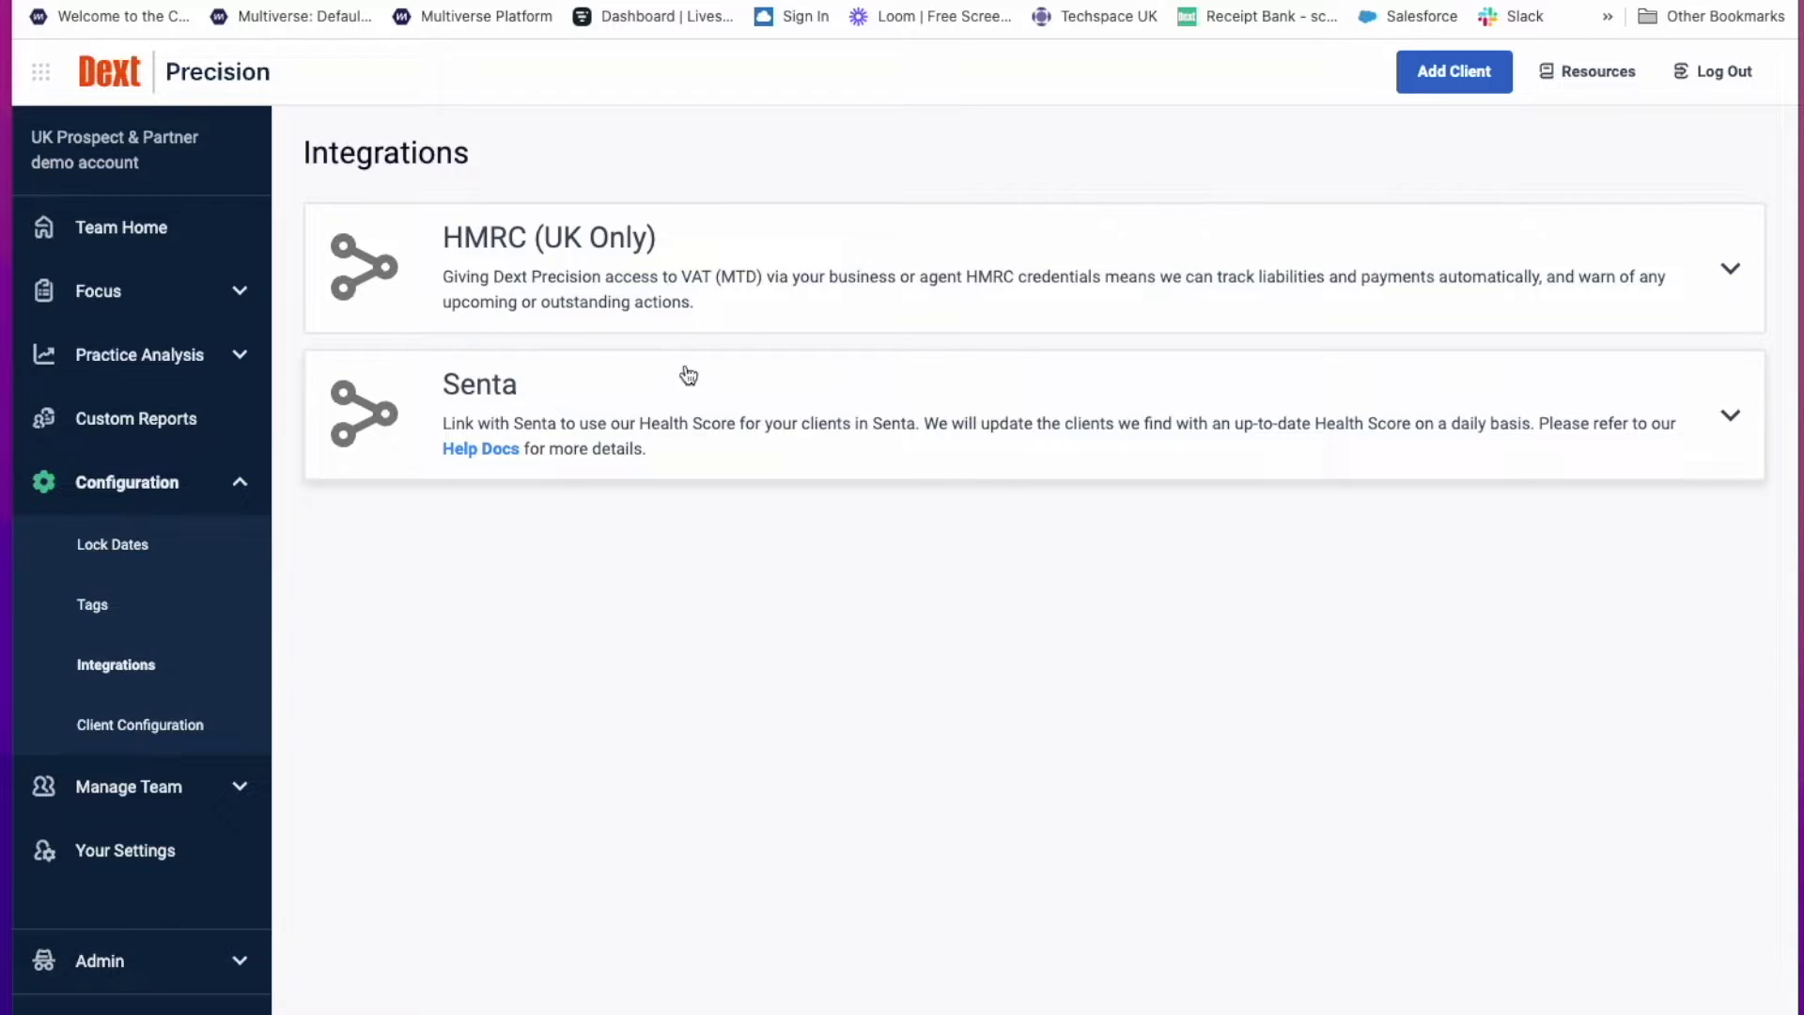
{"action": "left_click", "coordinate": [666, 267]}
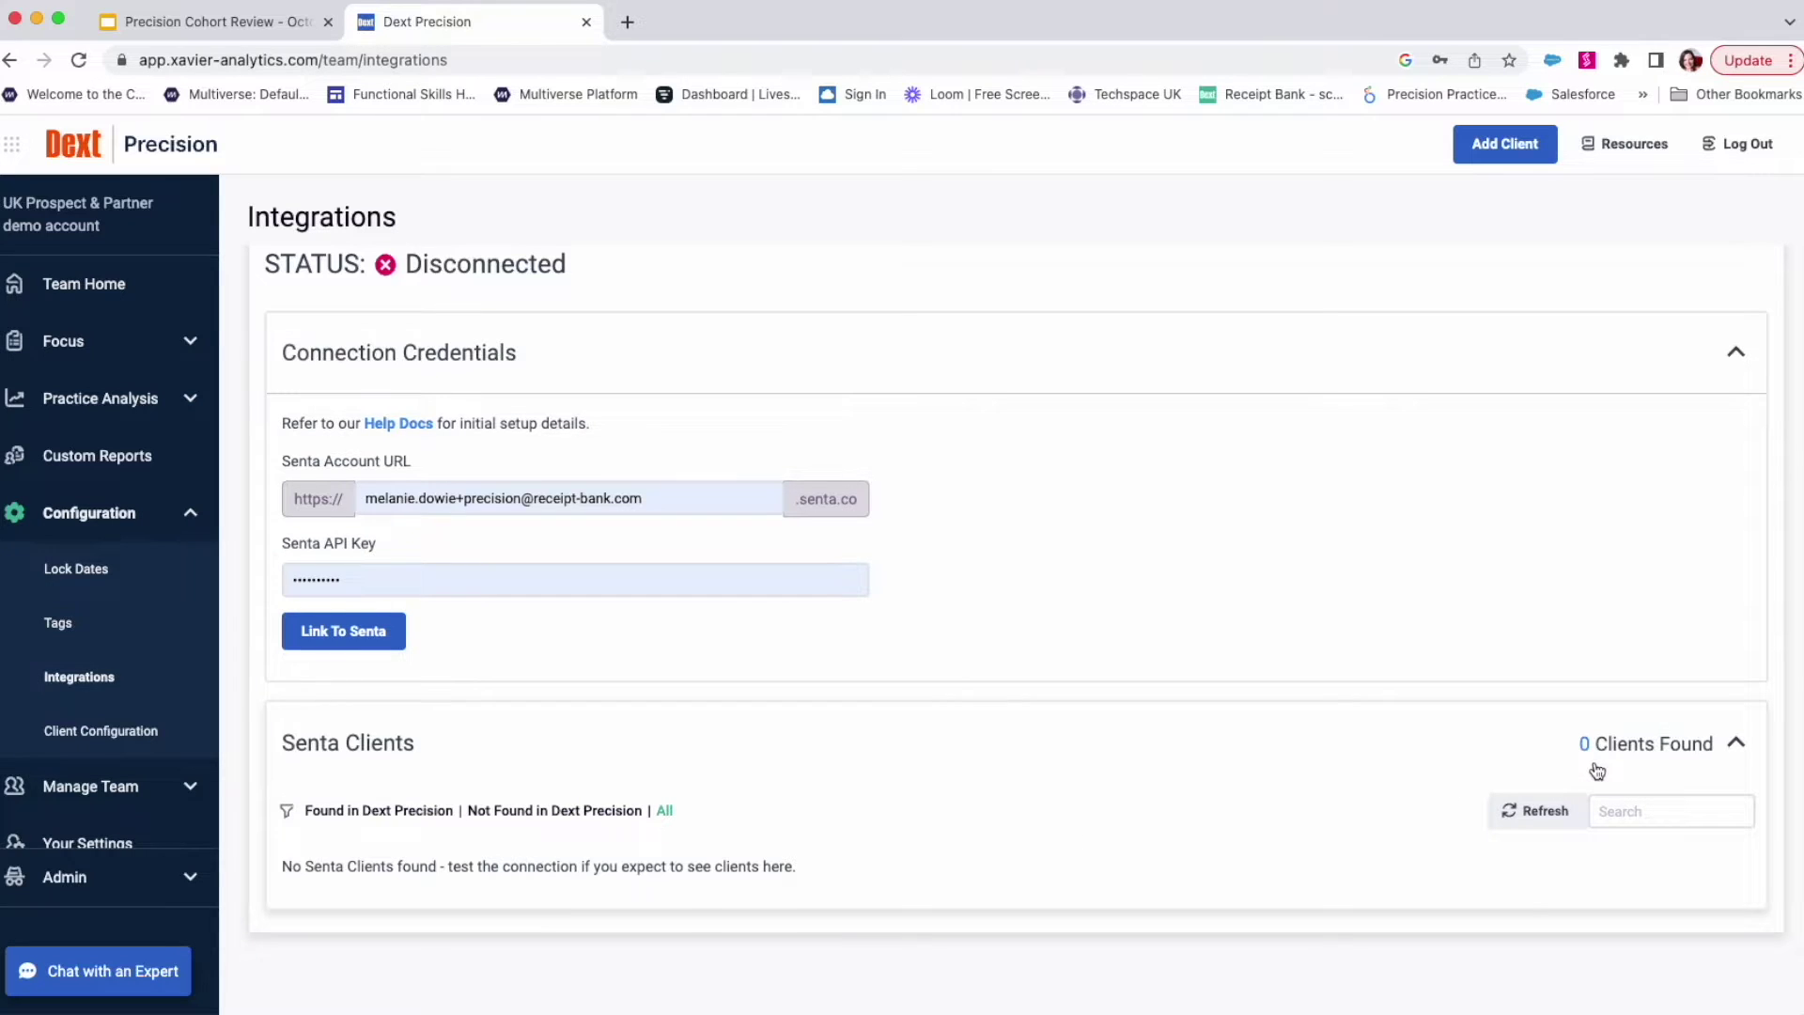
{"action": "scroll", "coordinate": [1594, 768], "scroll_direction": "up", "scroll_amount": 2}
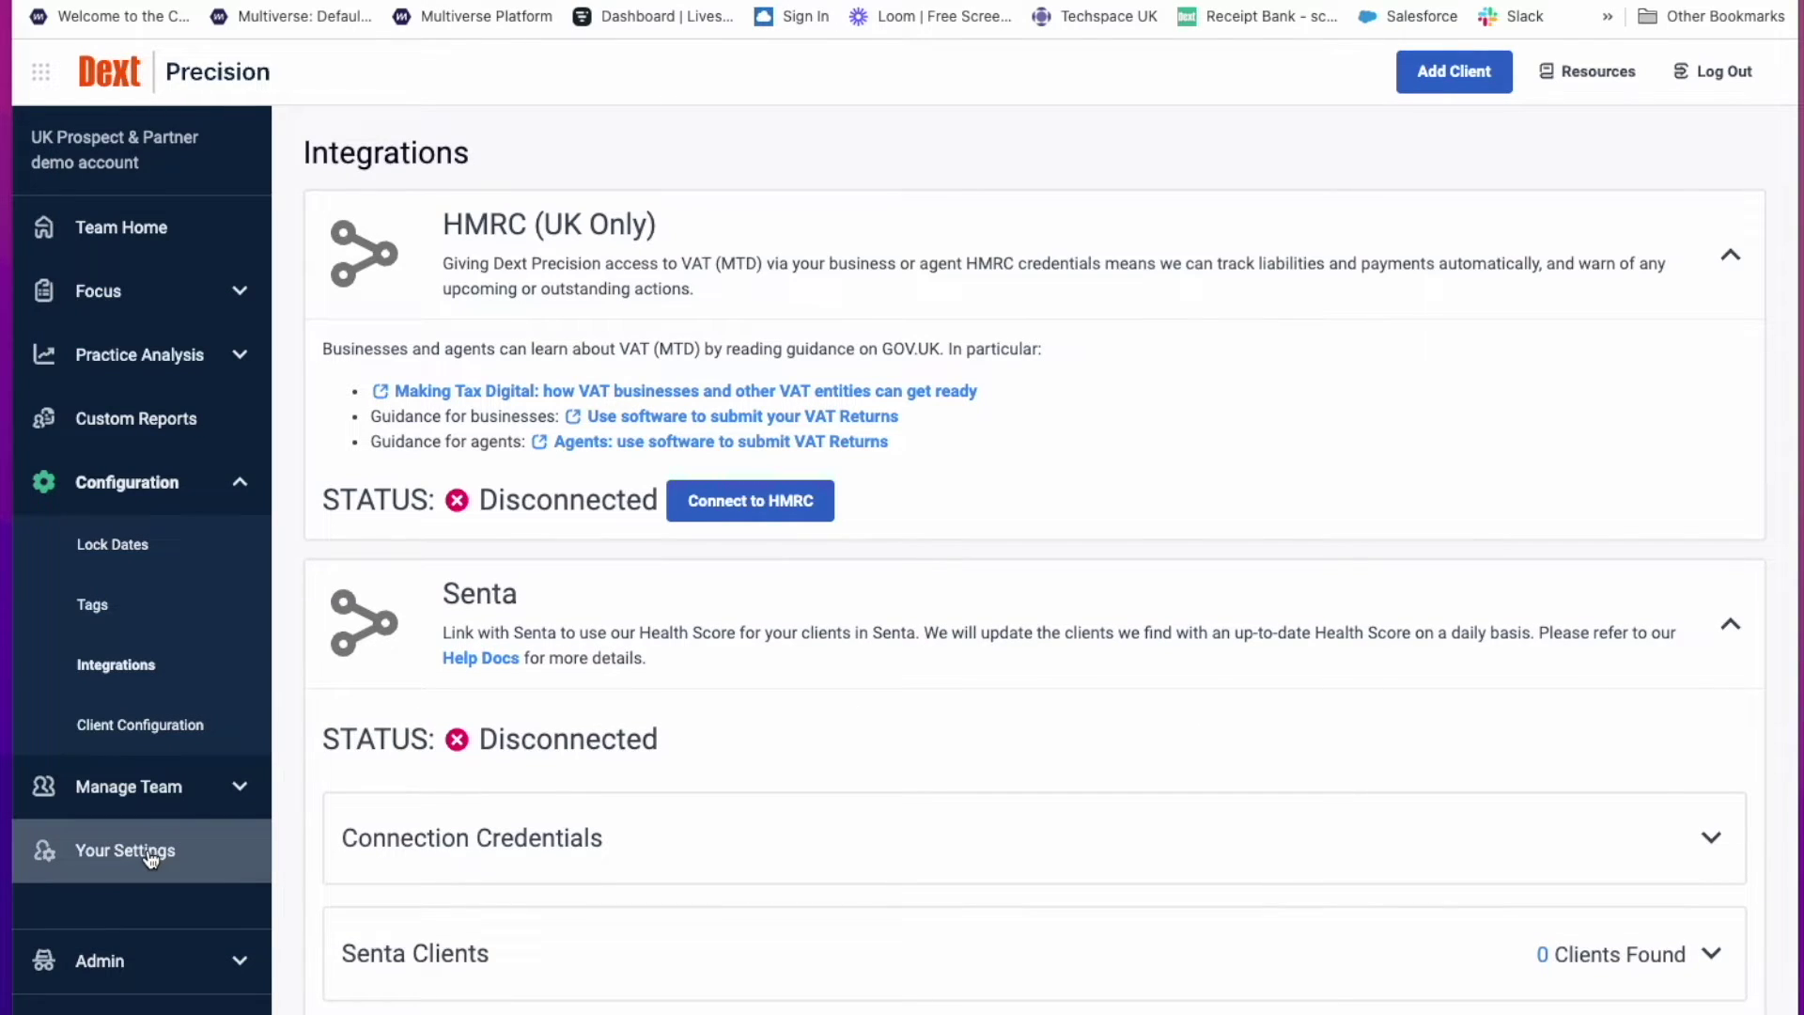
Create an API token named Go Proposal in the personal settings and return to Precision
{"action": "left_click", "coordinate": [148, 853]}
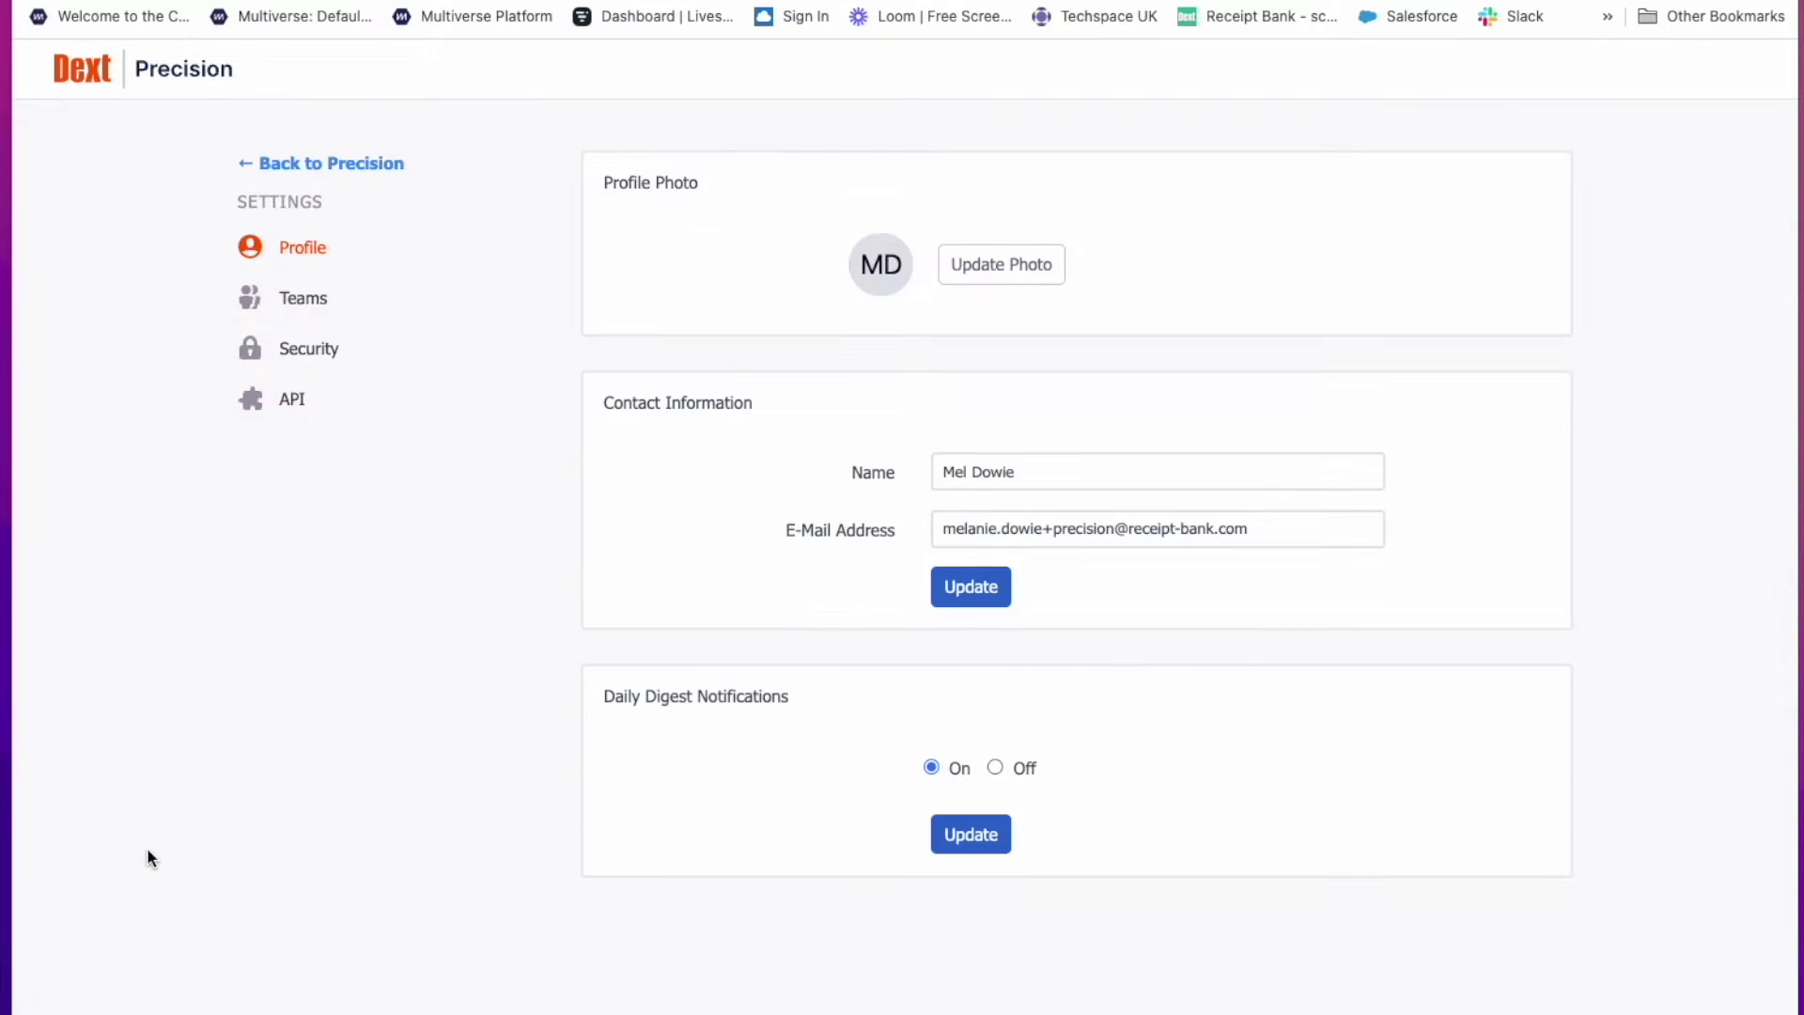
{"action": "left_click", "coordinate": [293, 404]}
{"action": "left_click", "coordinate": [999, 249]}
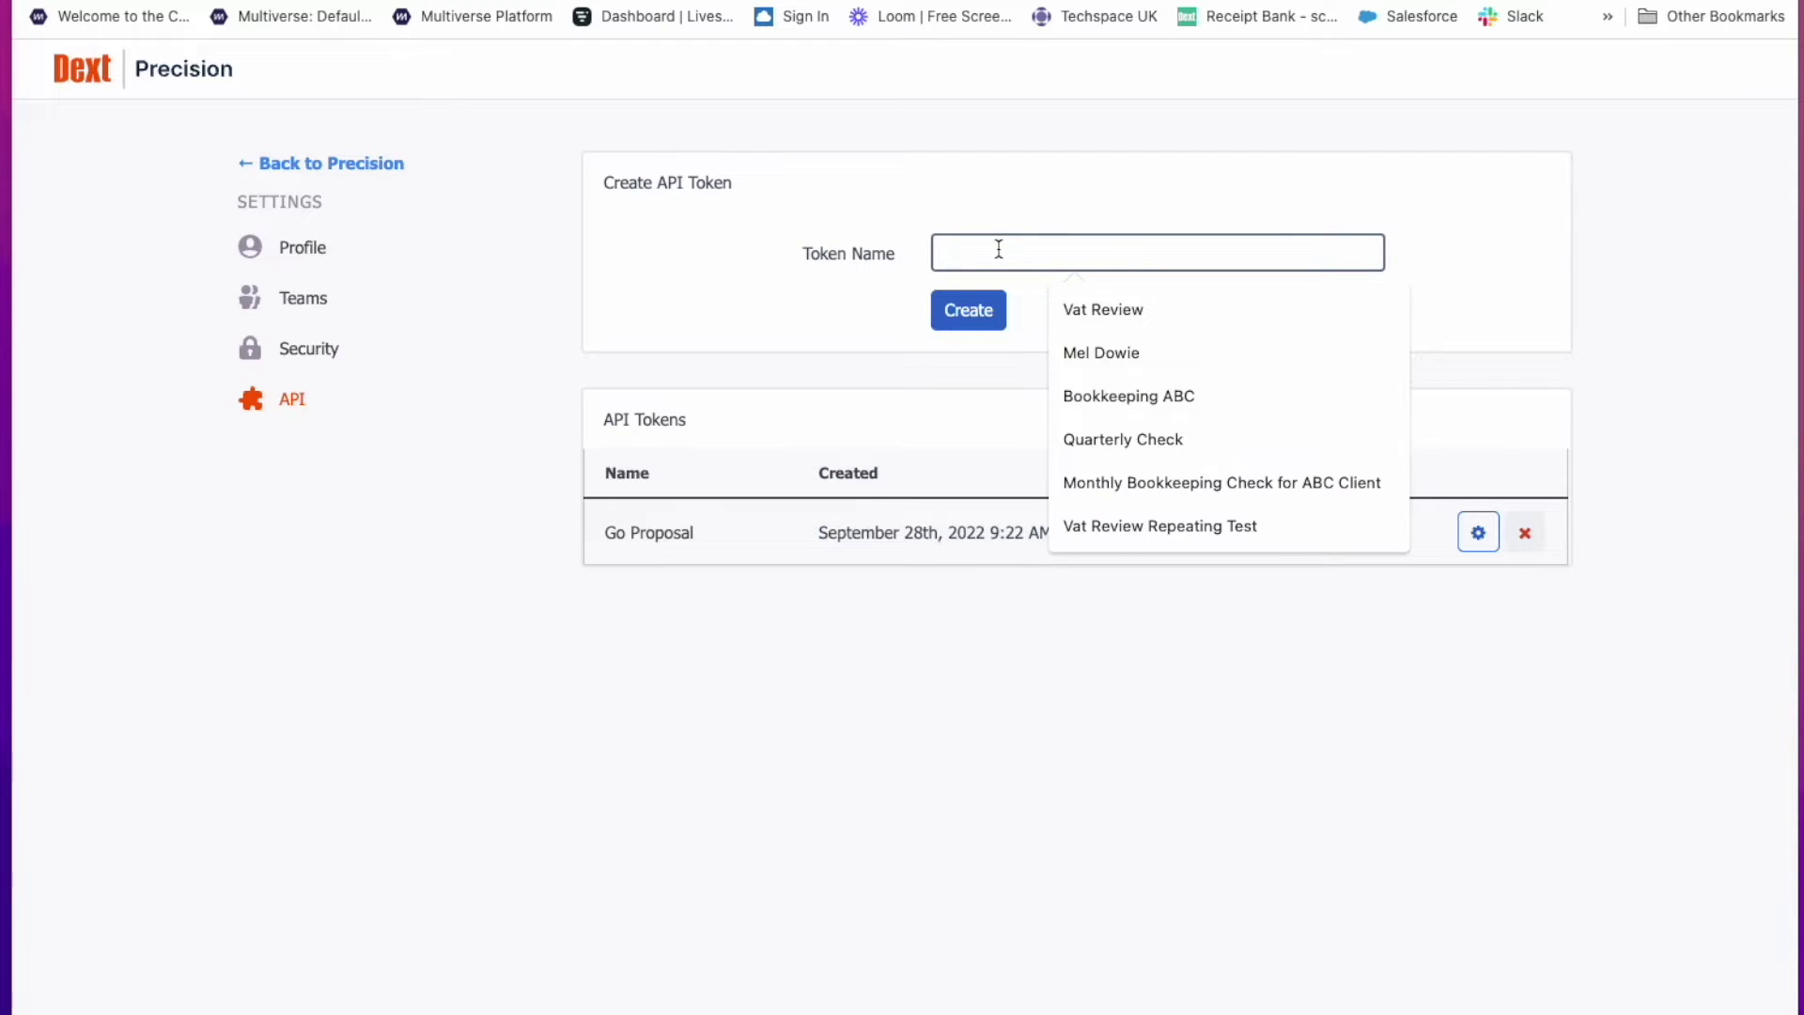
{"action": "type", "text": "Go Proposal"}
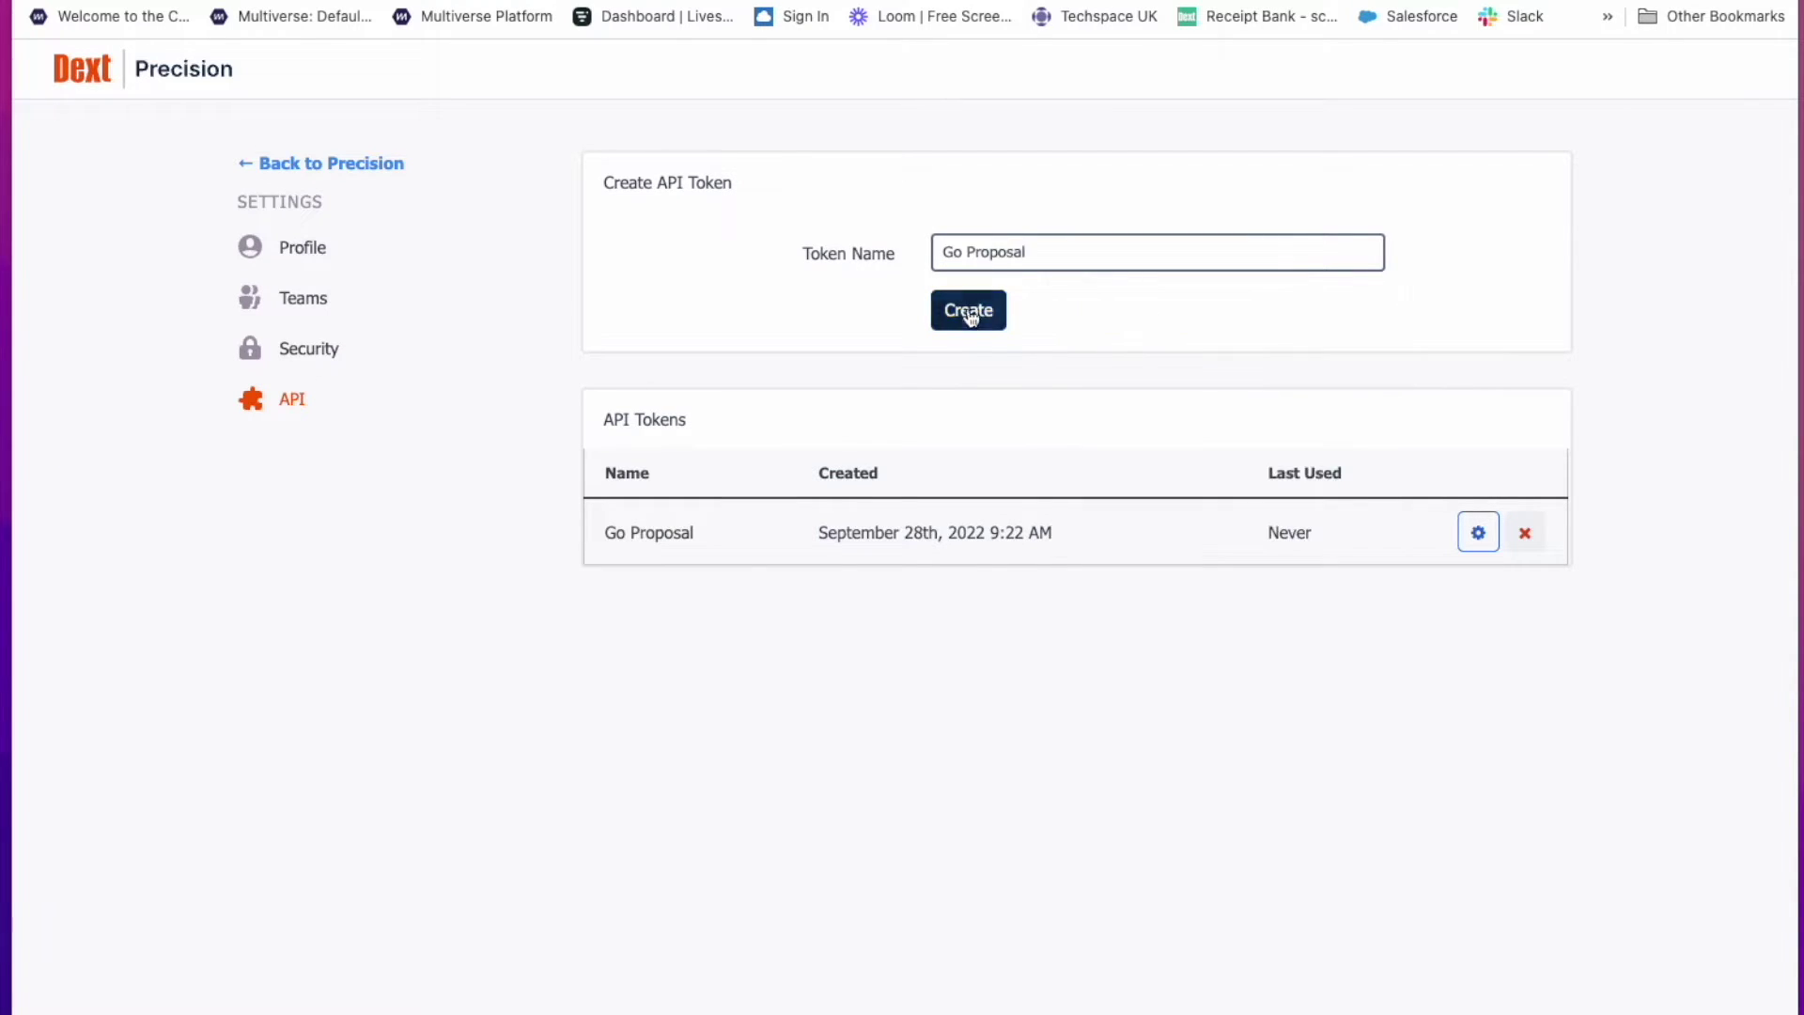
{"action": "left_click", "coordinate": [970, 310]}
{"action": "double_click", "coordinate": [936, 265]}
{"action": "left_click", "coordinate": [390, 266]}
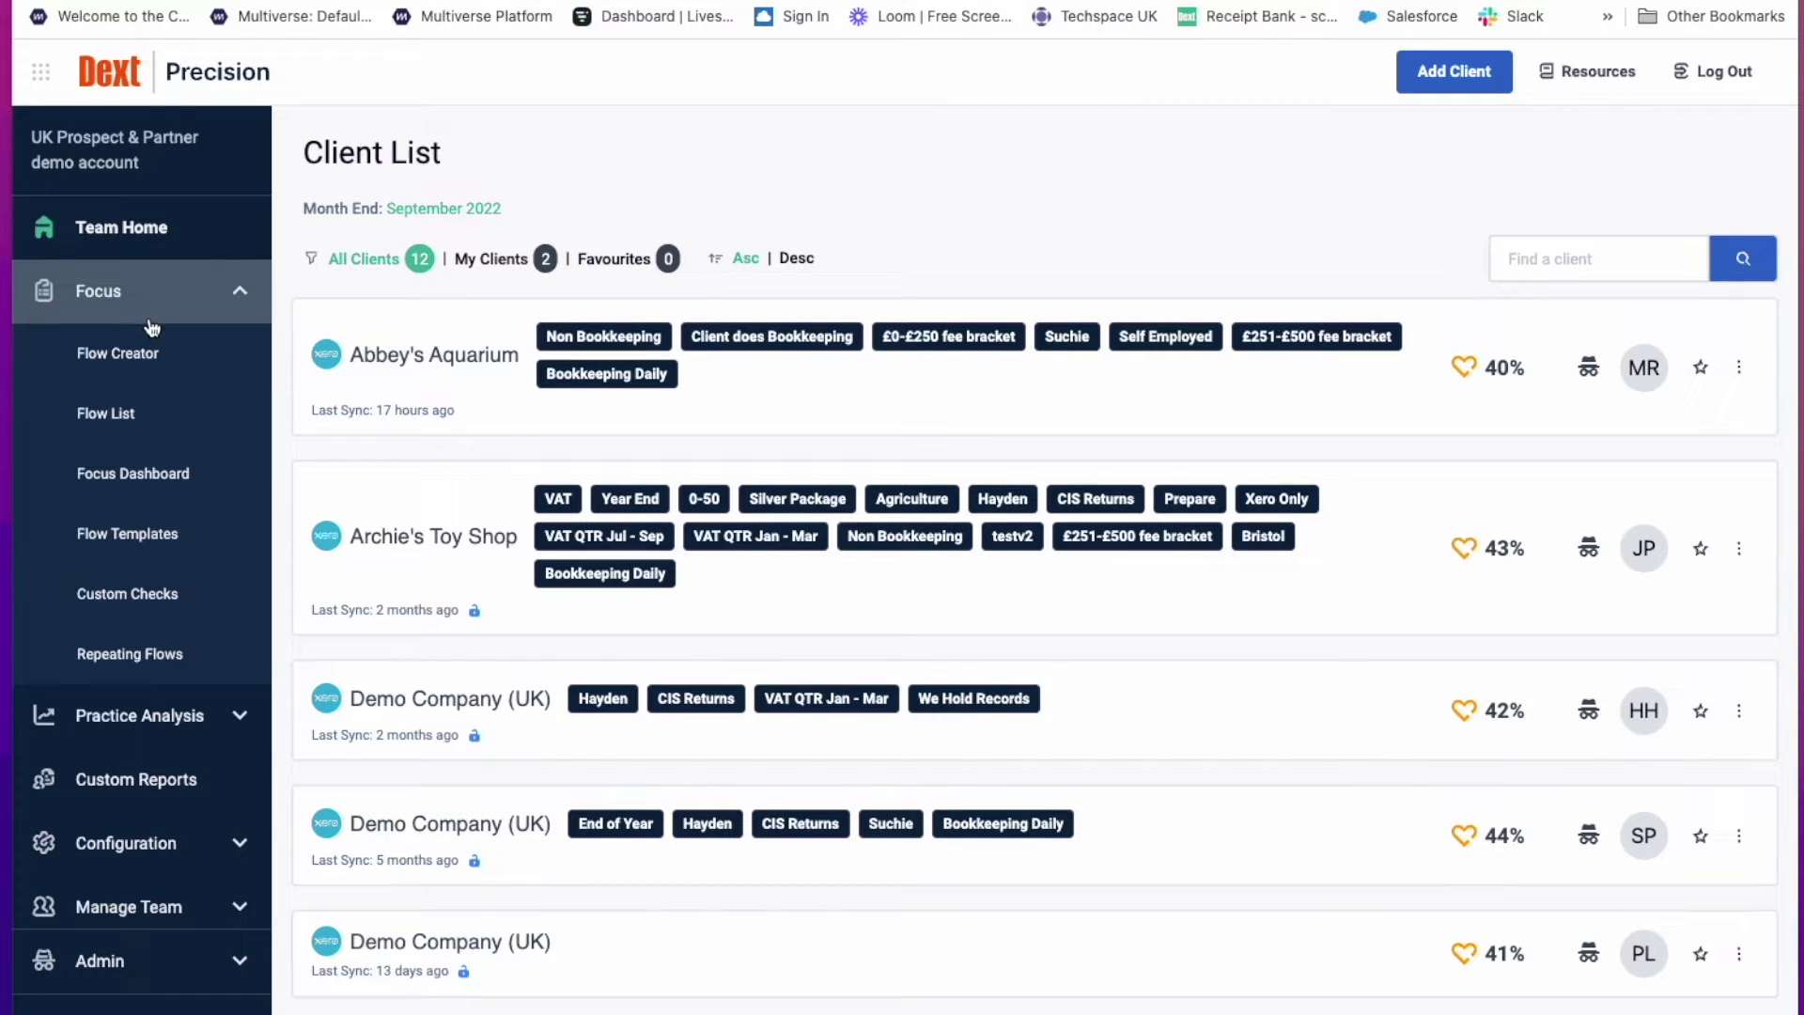
Review the checks in the Health Review and Monthly Bookkeeping flow templates
{"action": "left_click", "coordinate": [131, 533]}
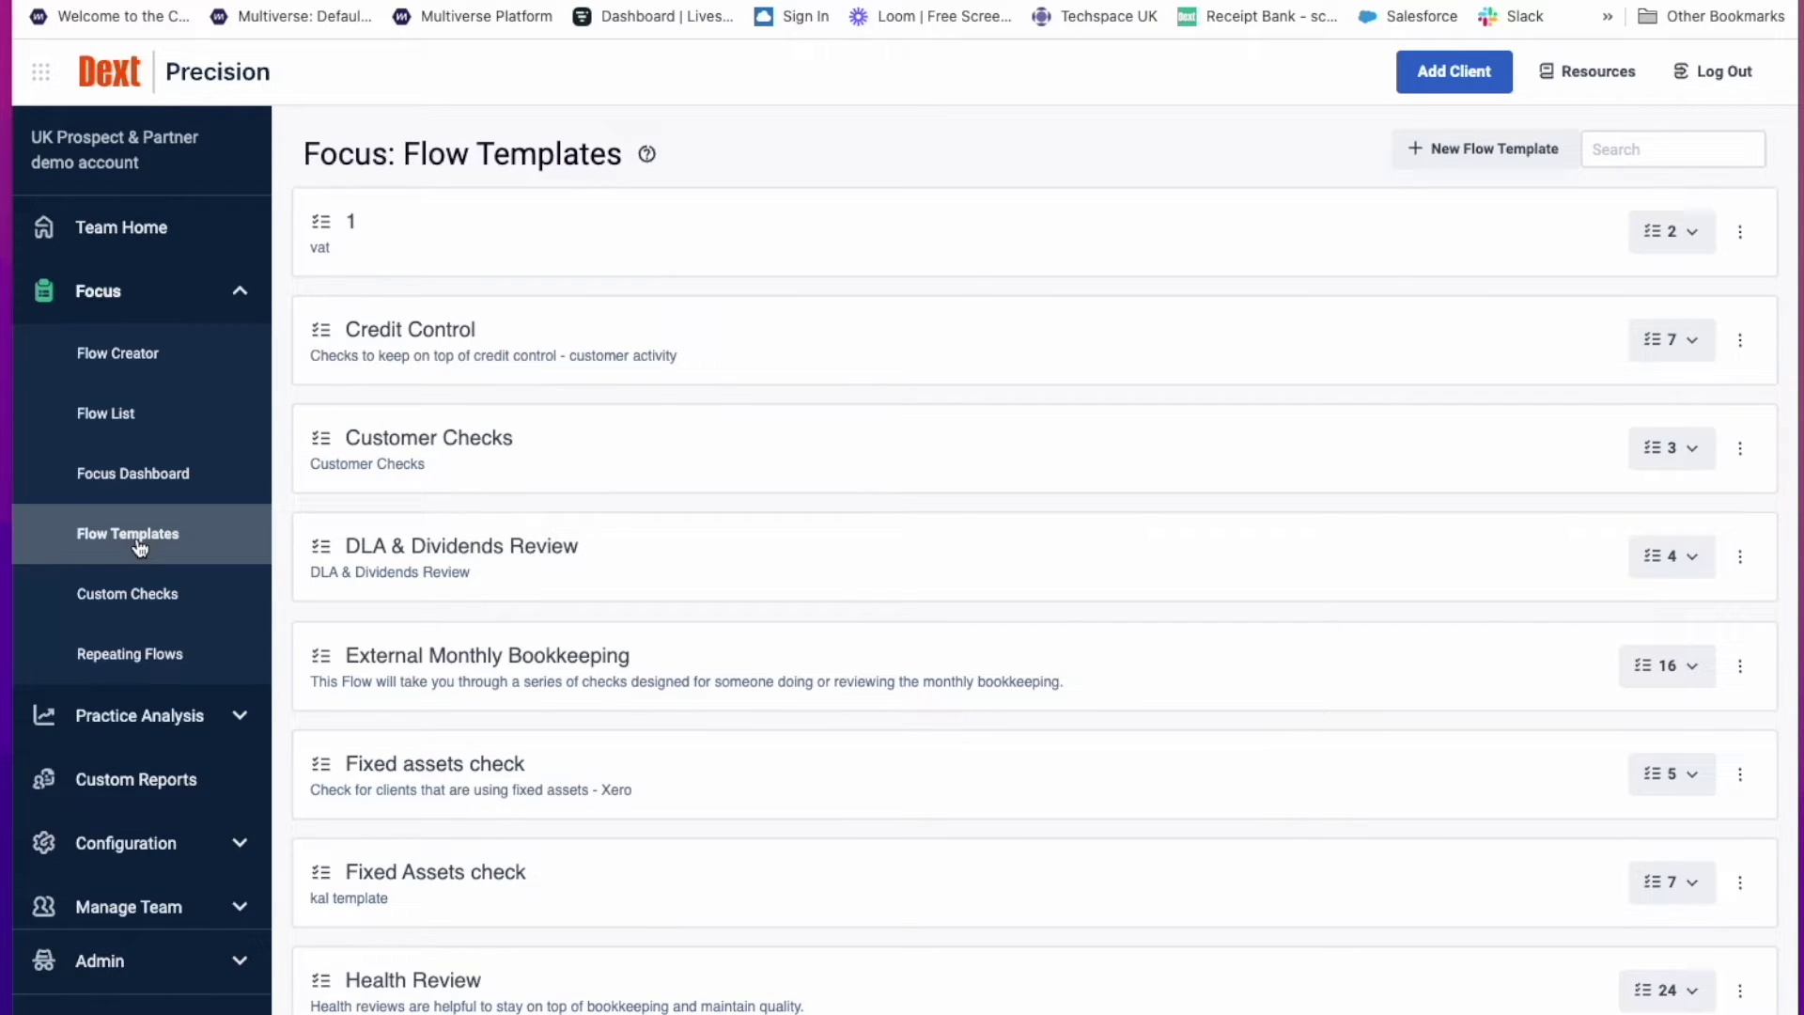
{"action": "scroll", "coordinate": [457, 432], "scroll_direction": "down", "scroll_amount": 6}
{"action": "left_click", "coordinate": [456, 433]}
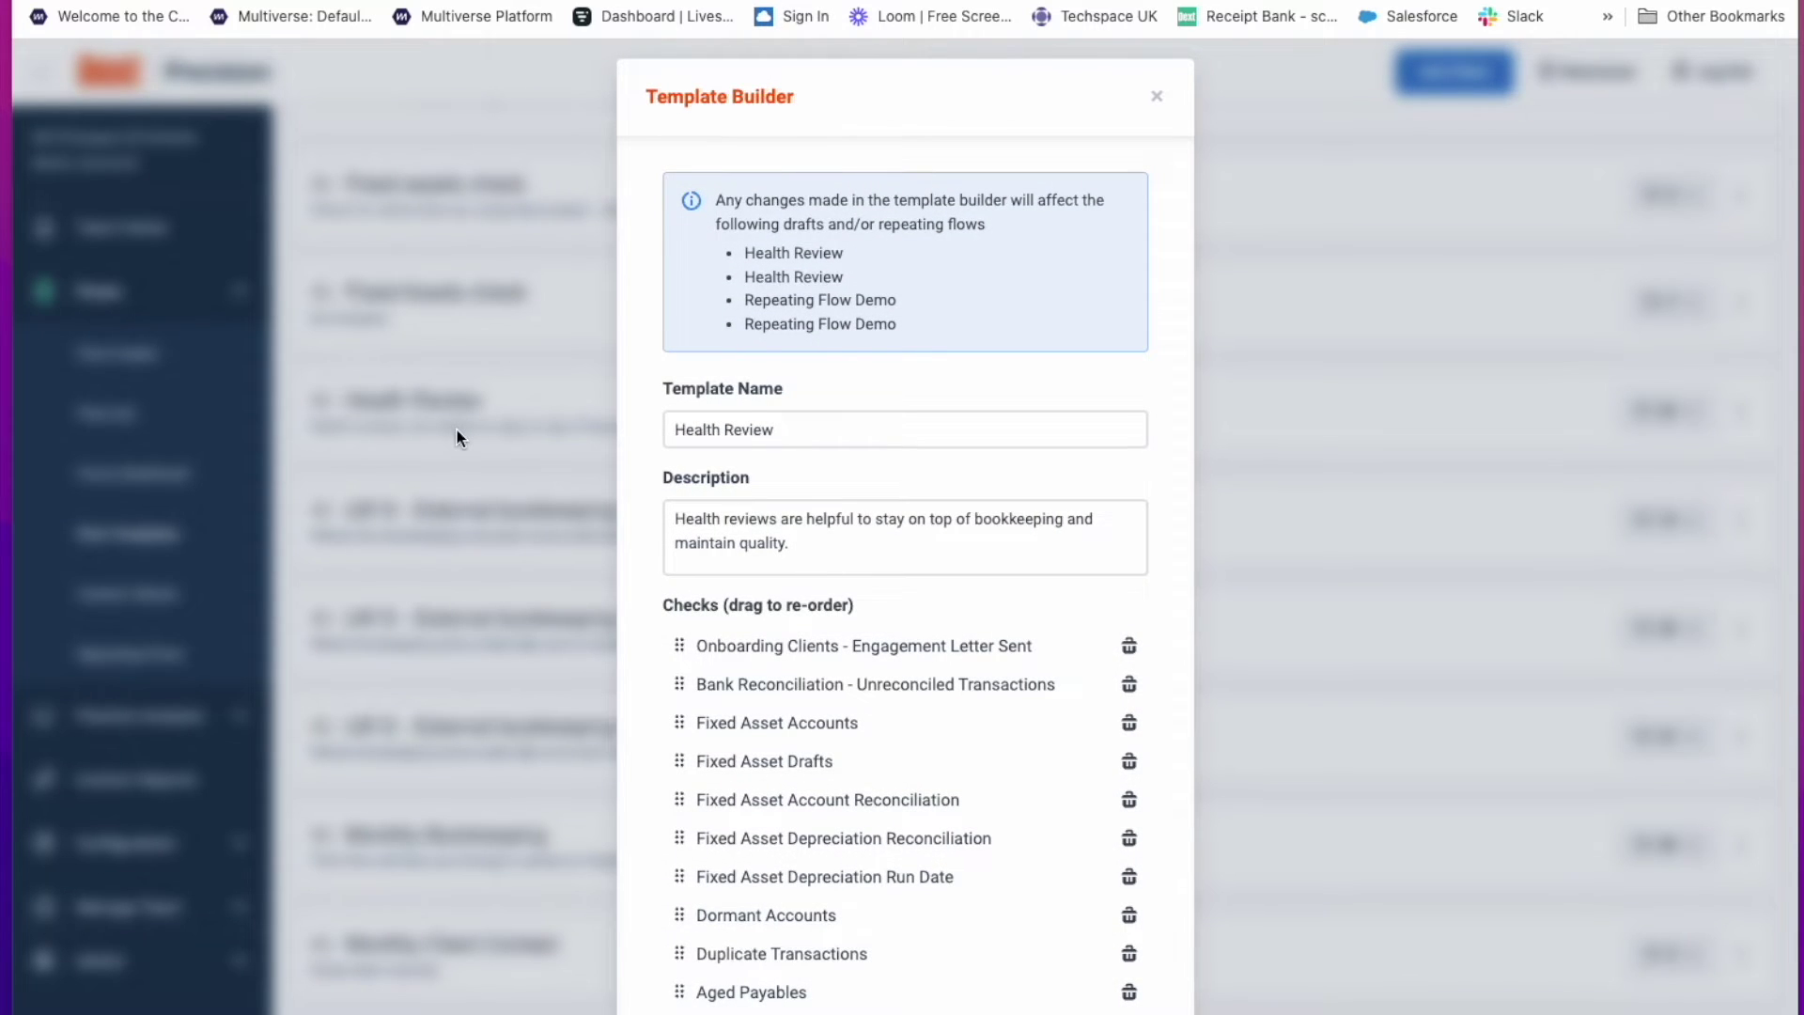
{"action": "left_click", "coordinate": [457, 431]}
{"action": "scroll", "coordinate": [517, 453], "scroll_direction": "down", "scroll_amount": 4}
{"action": "left_click", "coordinate": [517, 453]}
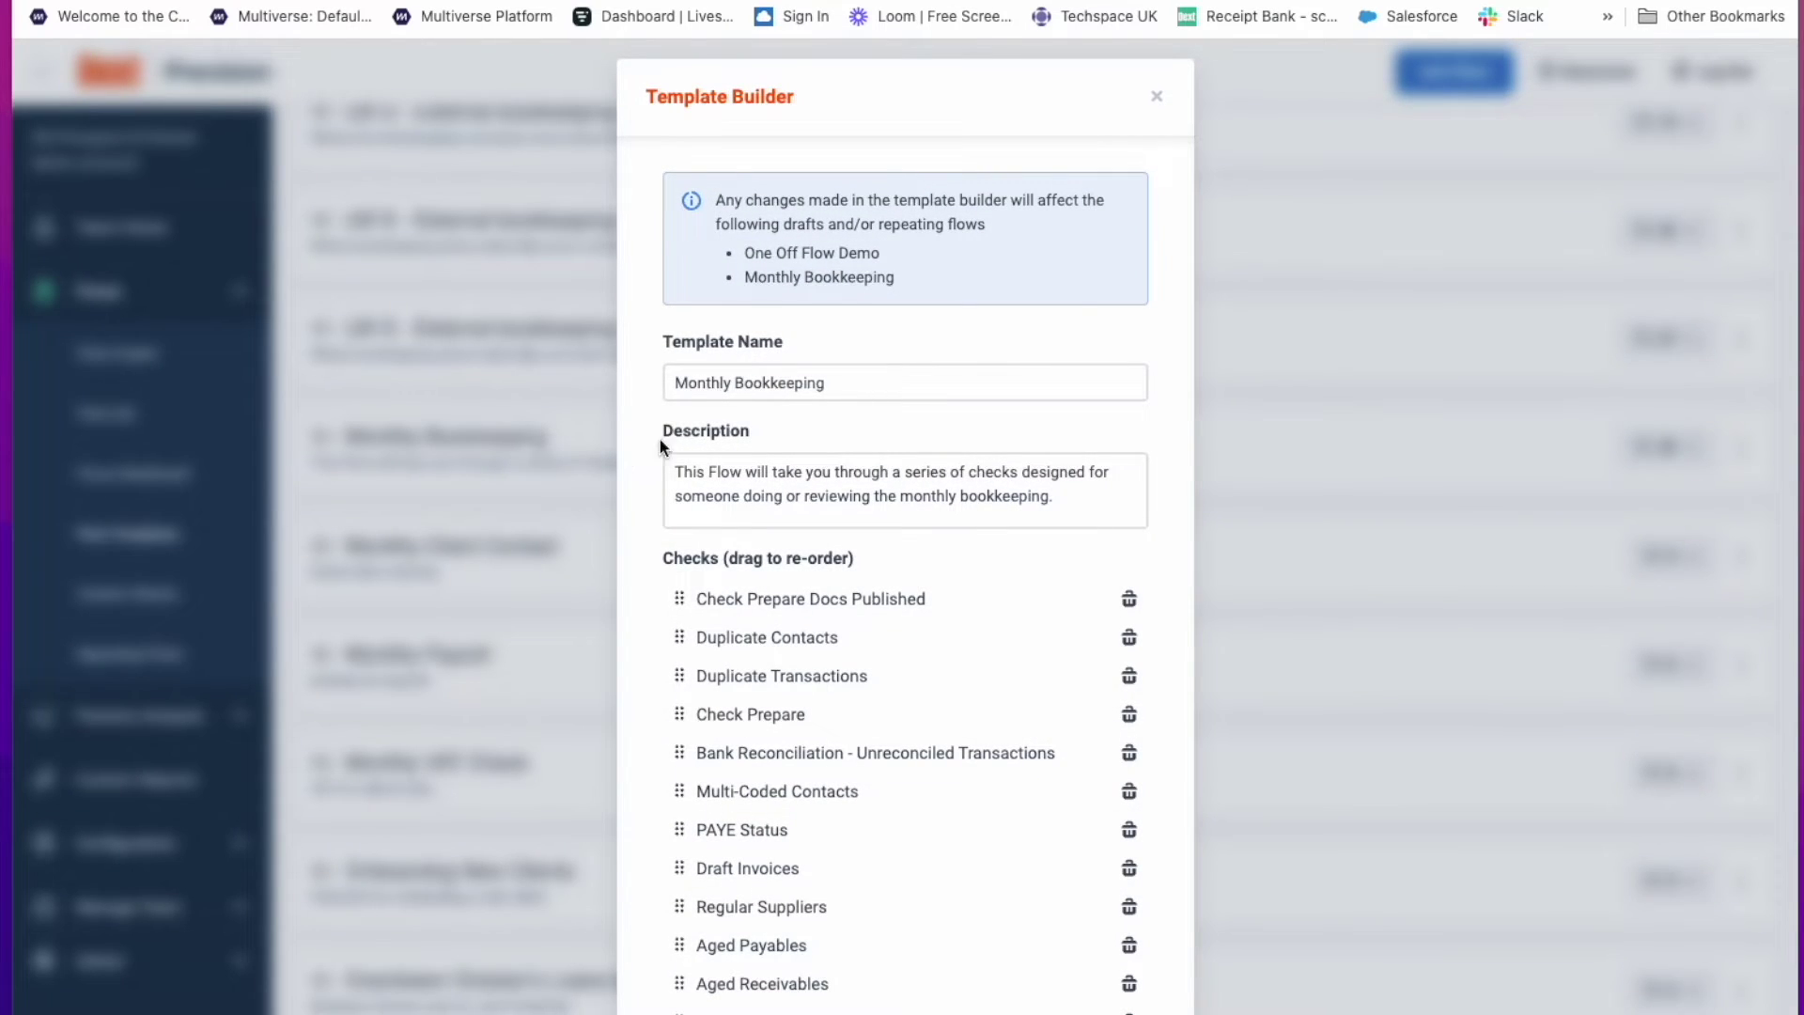
{"action": "left_click", "coordinate": [526, 676]}
Remove the Paperwork request check from the VAT Return Preparation flow template
{"action": "scroll", "coordinate": [526, 677], "scroll_direction": "down", "scroll_amount": 7}
{"action": "left_click", "coordinate": [520, 928]}
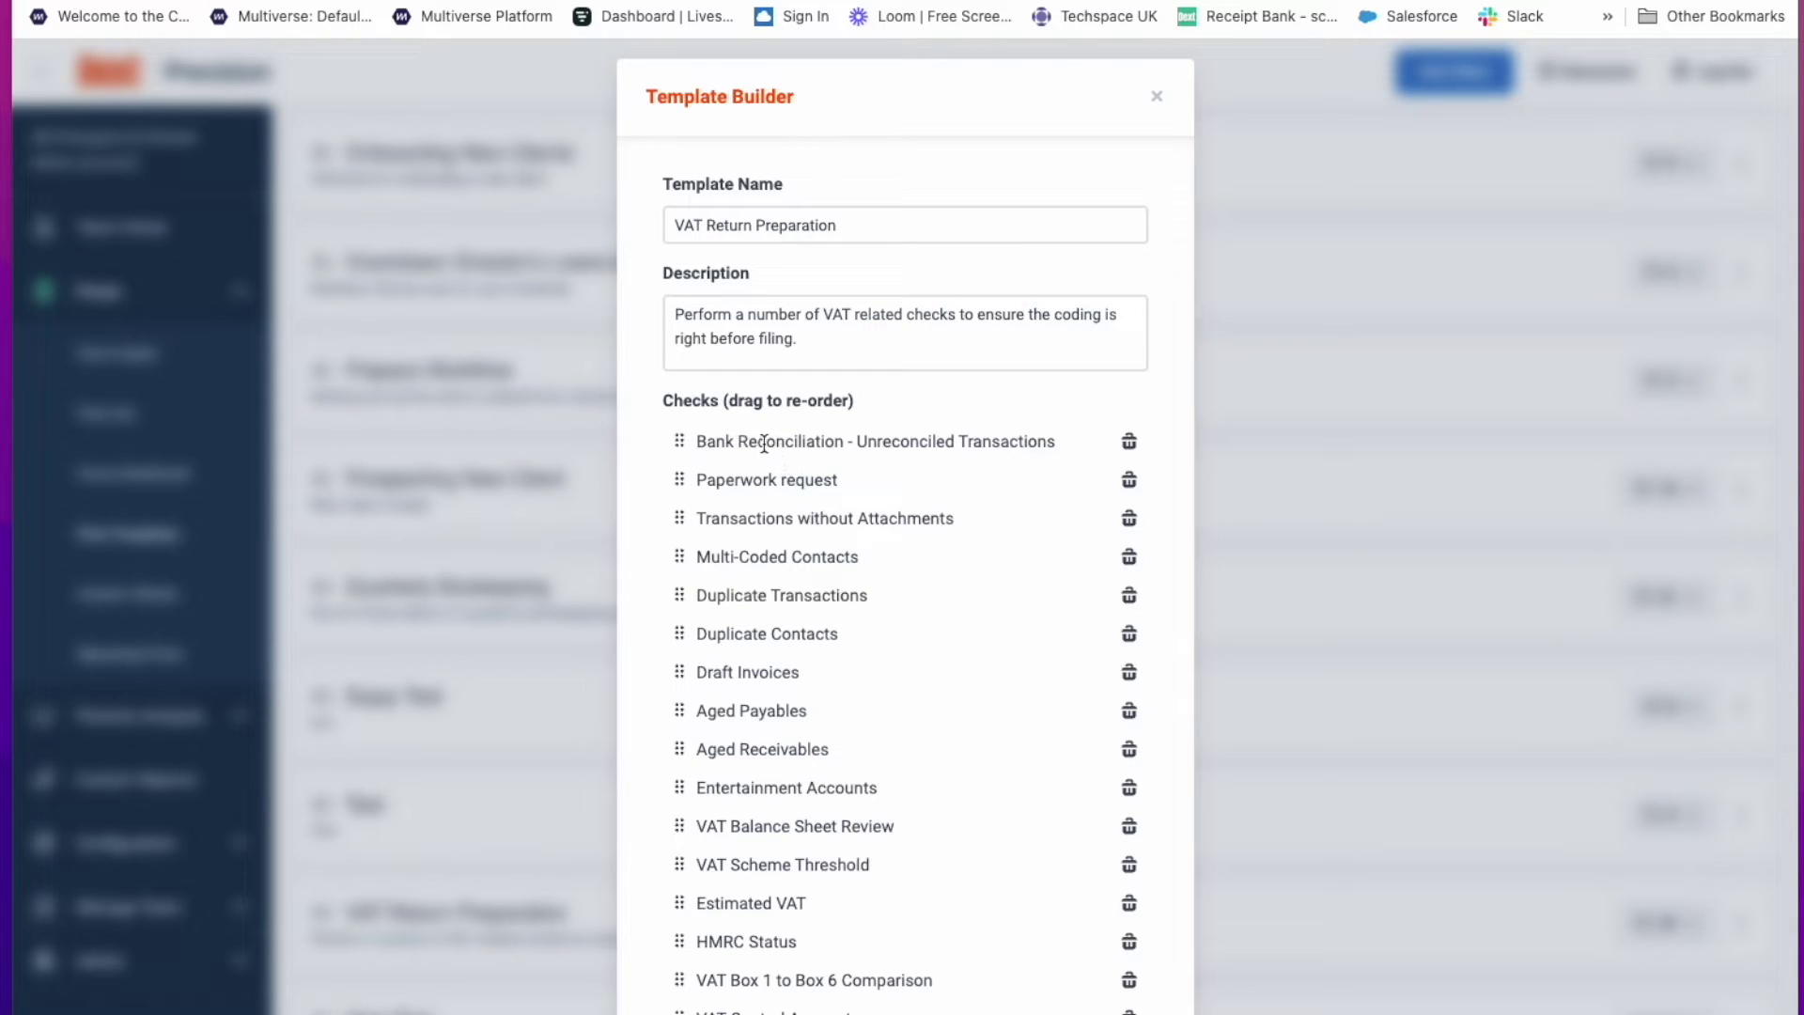
{"action": "left_click", "coordinate": [1128, 481]}
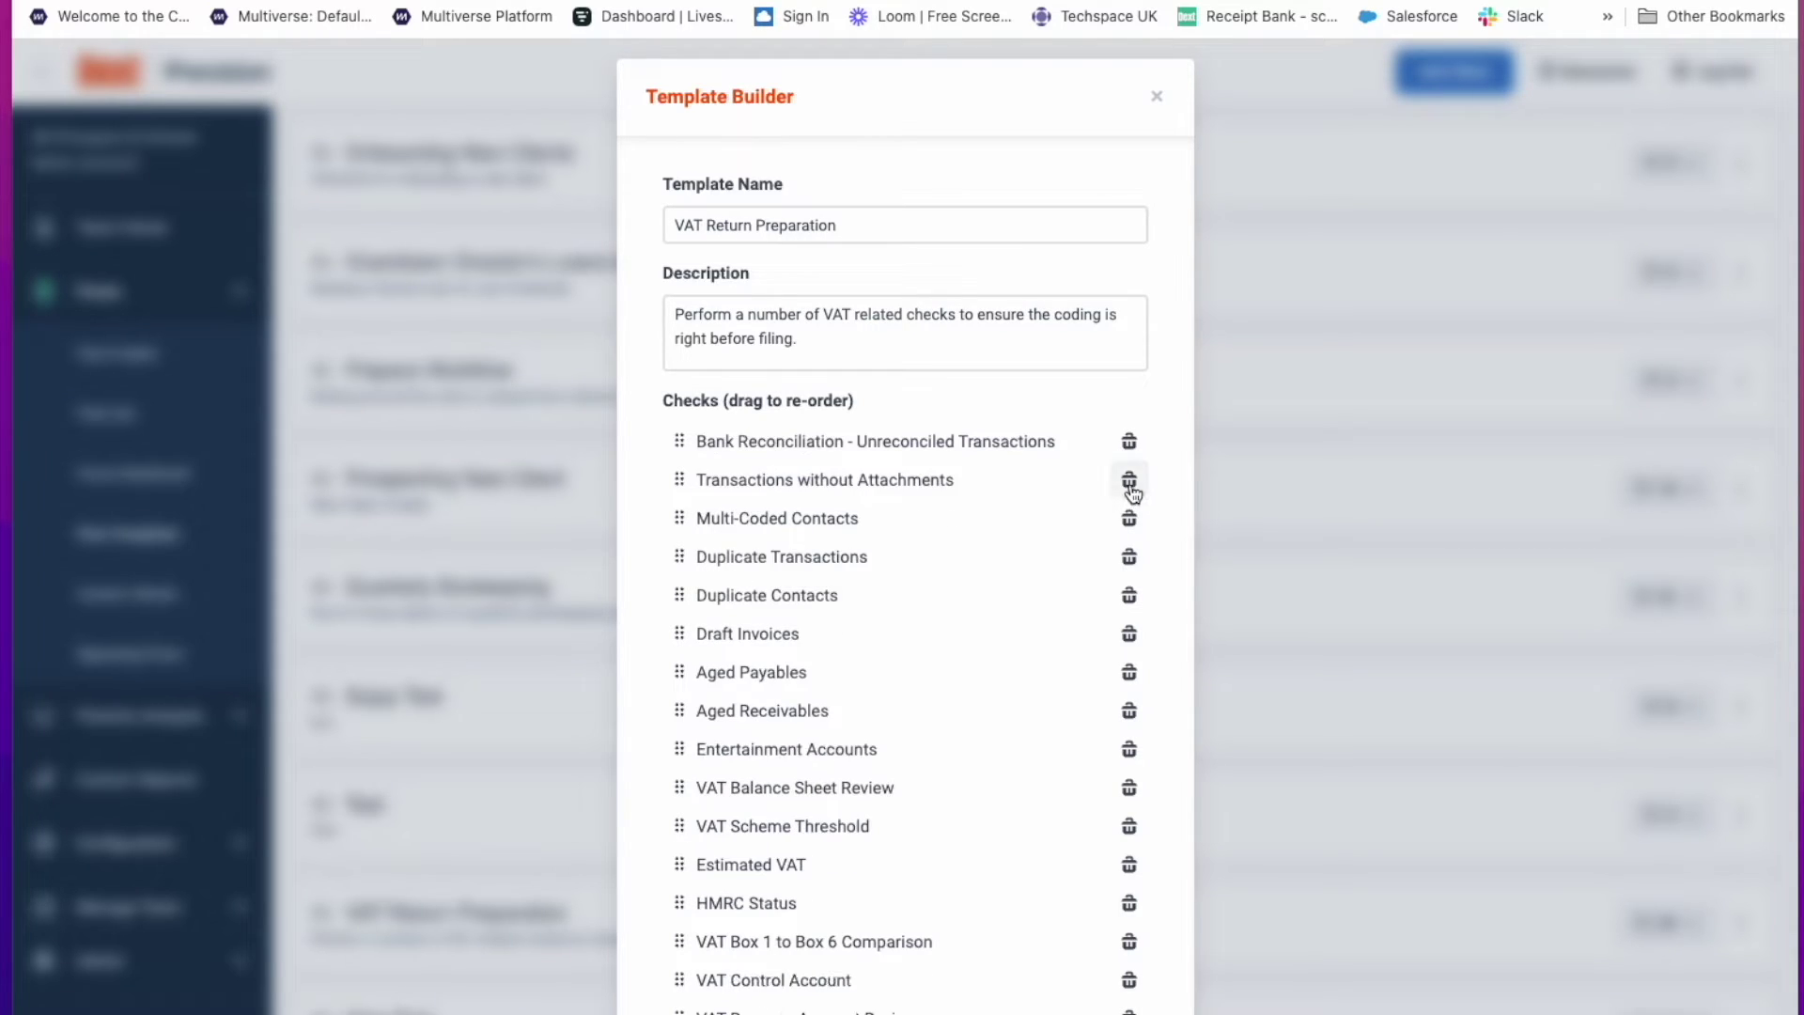
Add the Call Client check to the VAT Return Preparation template and save the template
{"action": "scroll", "coordinate": [943, 606], "scroll_direction": "down", "scroll_amount": 2}
{"action": "scroll", "coordinate": [943, 606], "scroll_direction": "down", "scroll_amount": 5}
{"action": "left_click", "coordinate": [797, 737]}
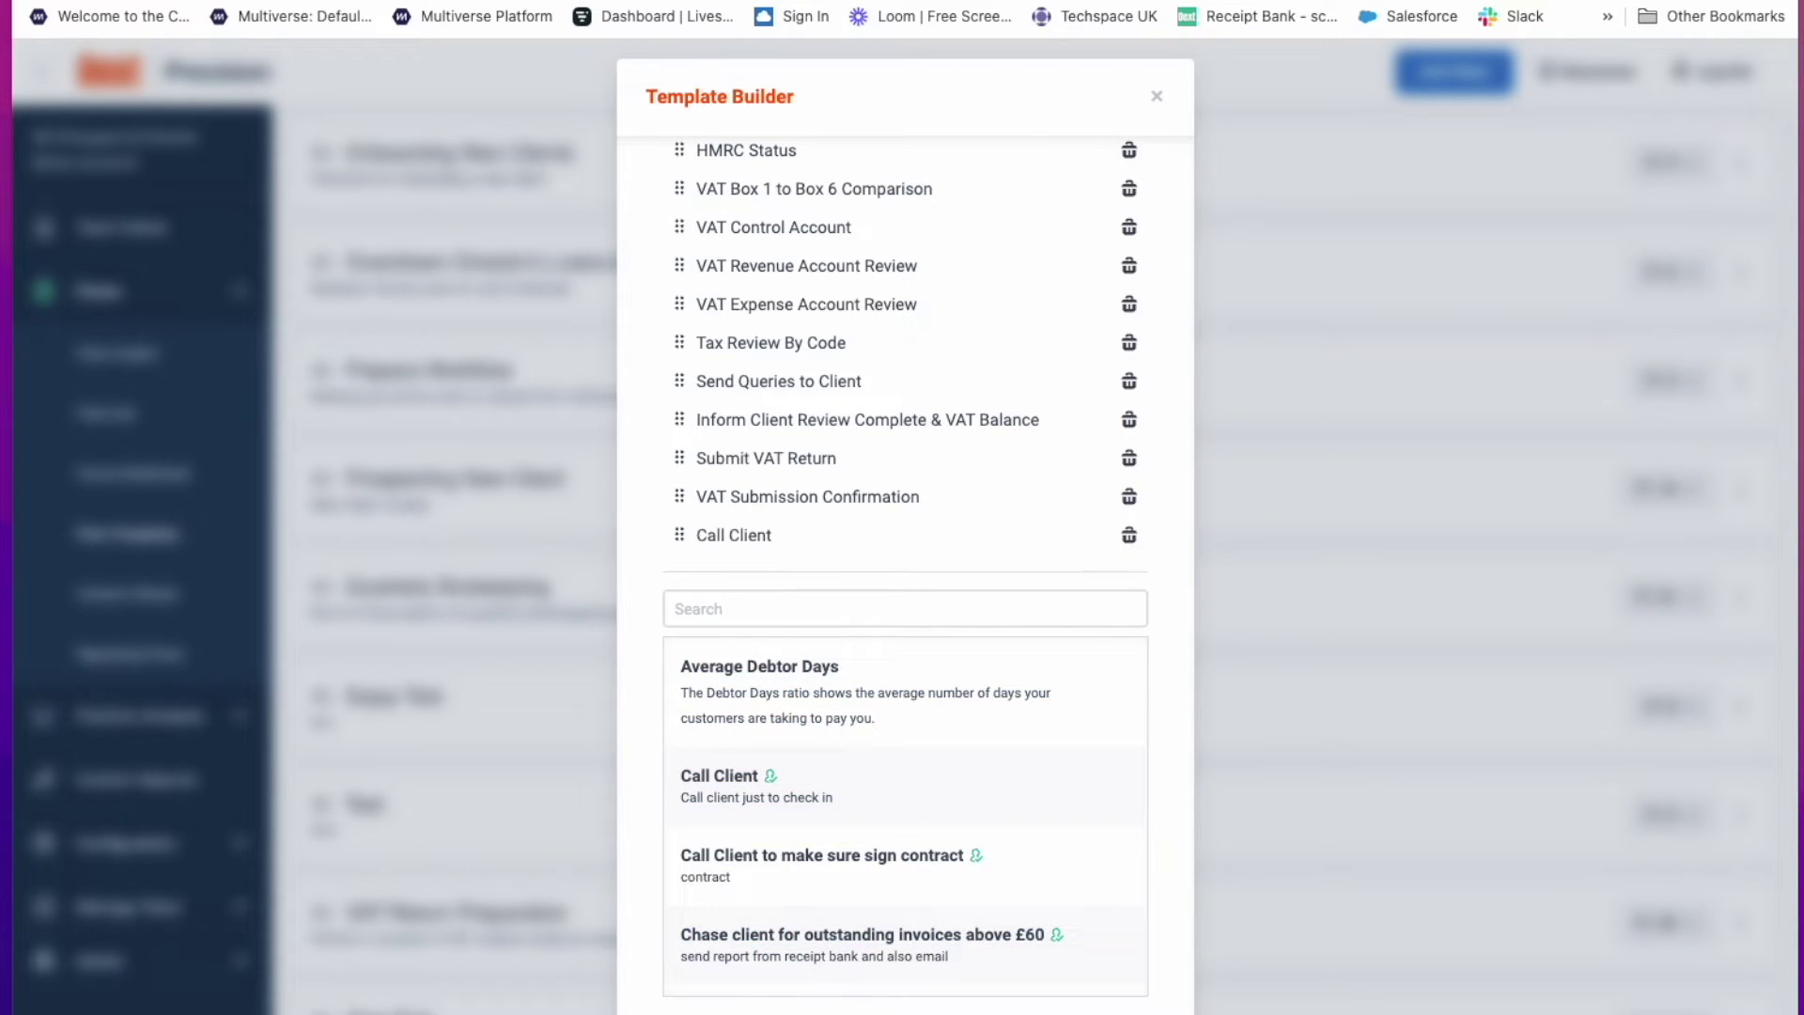
{"action": "left_click", "coordinate": [113, 535]}
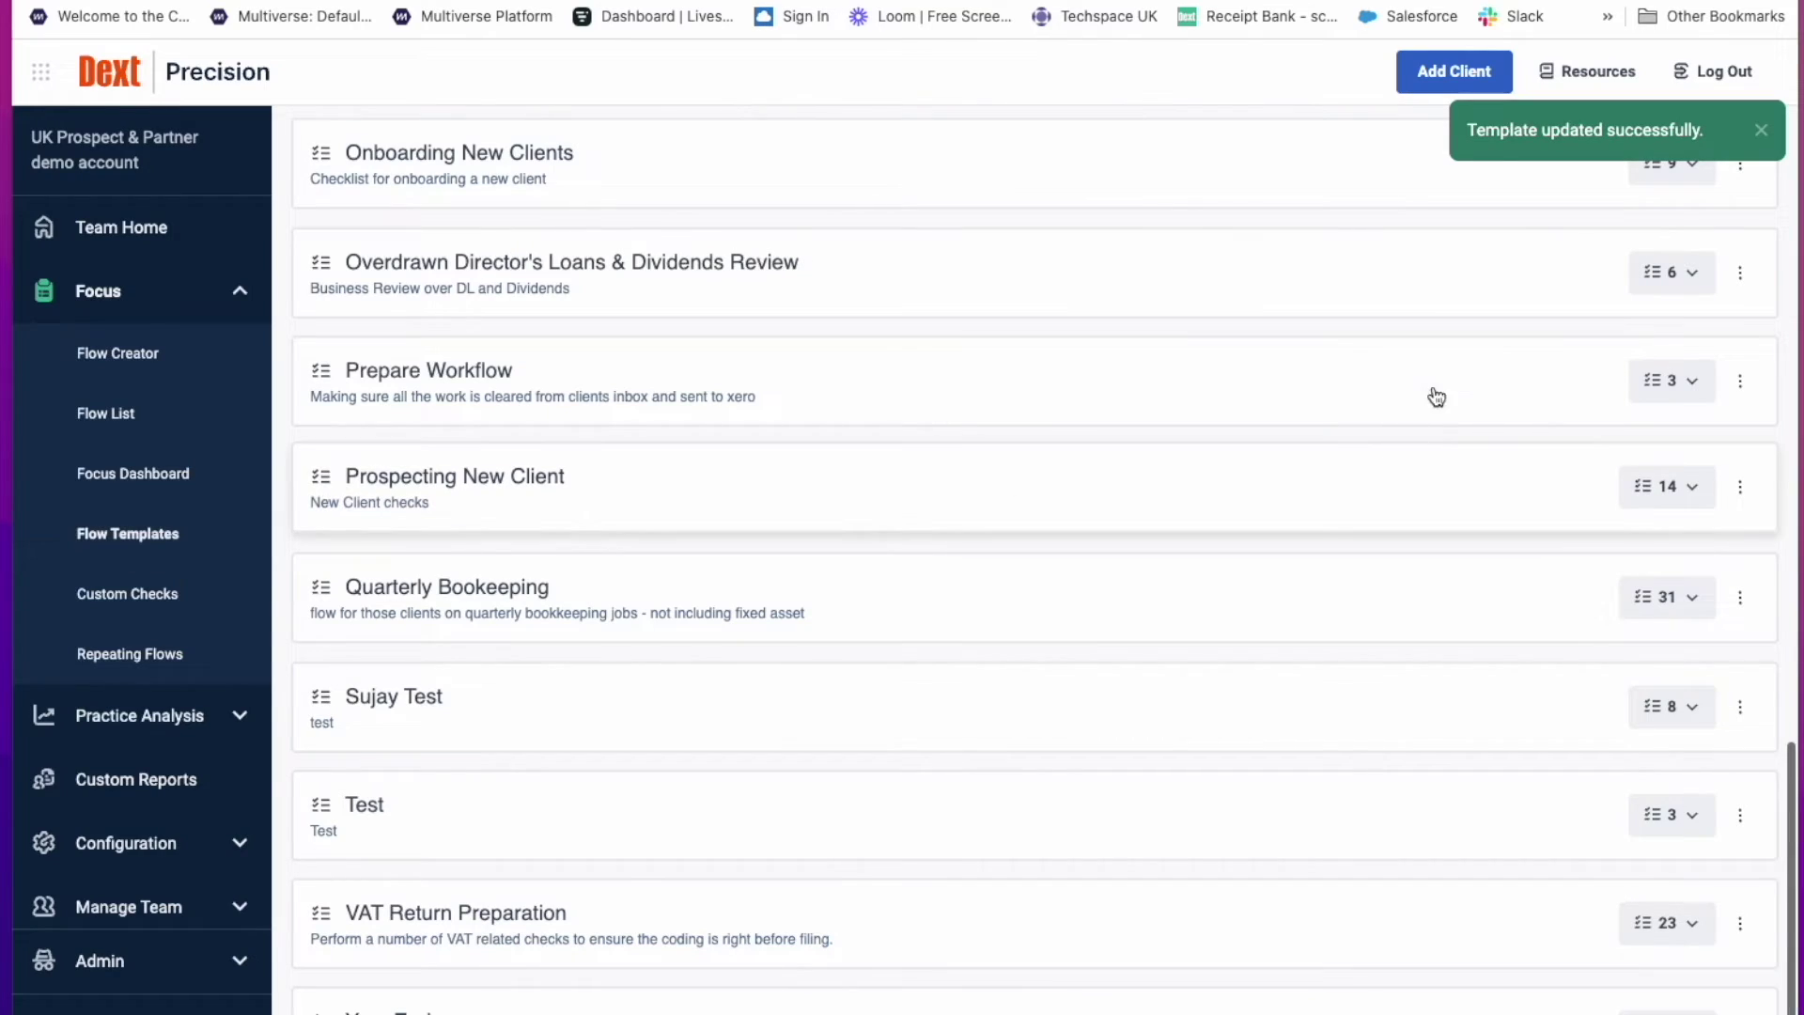
Draft a new flow template with the Aged Payables, Average Debtor Days and Bank Reconciliation - Unreconciled Transactions checks, and discard it unsaved
{"action": "left_click", "coordinate": [1761, 130]}
{"action": "scroll", "coordinate": [1705, 263], "scroll_direction": "up", "scroll_amount": 1}
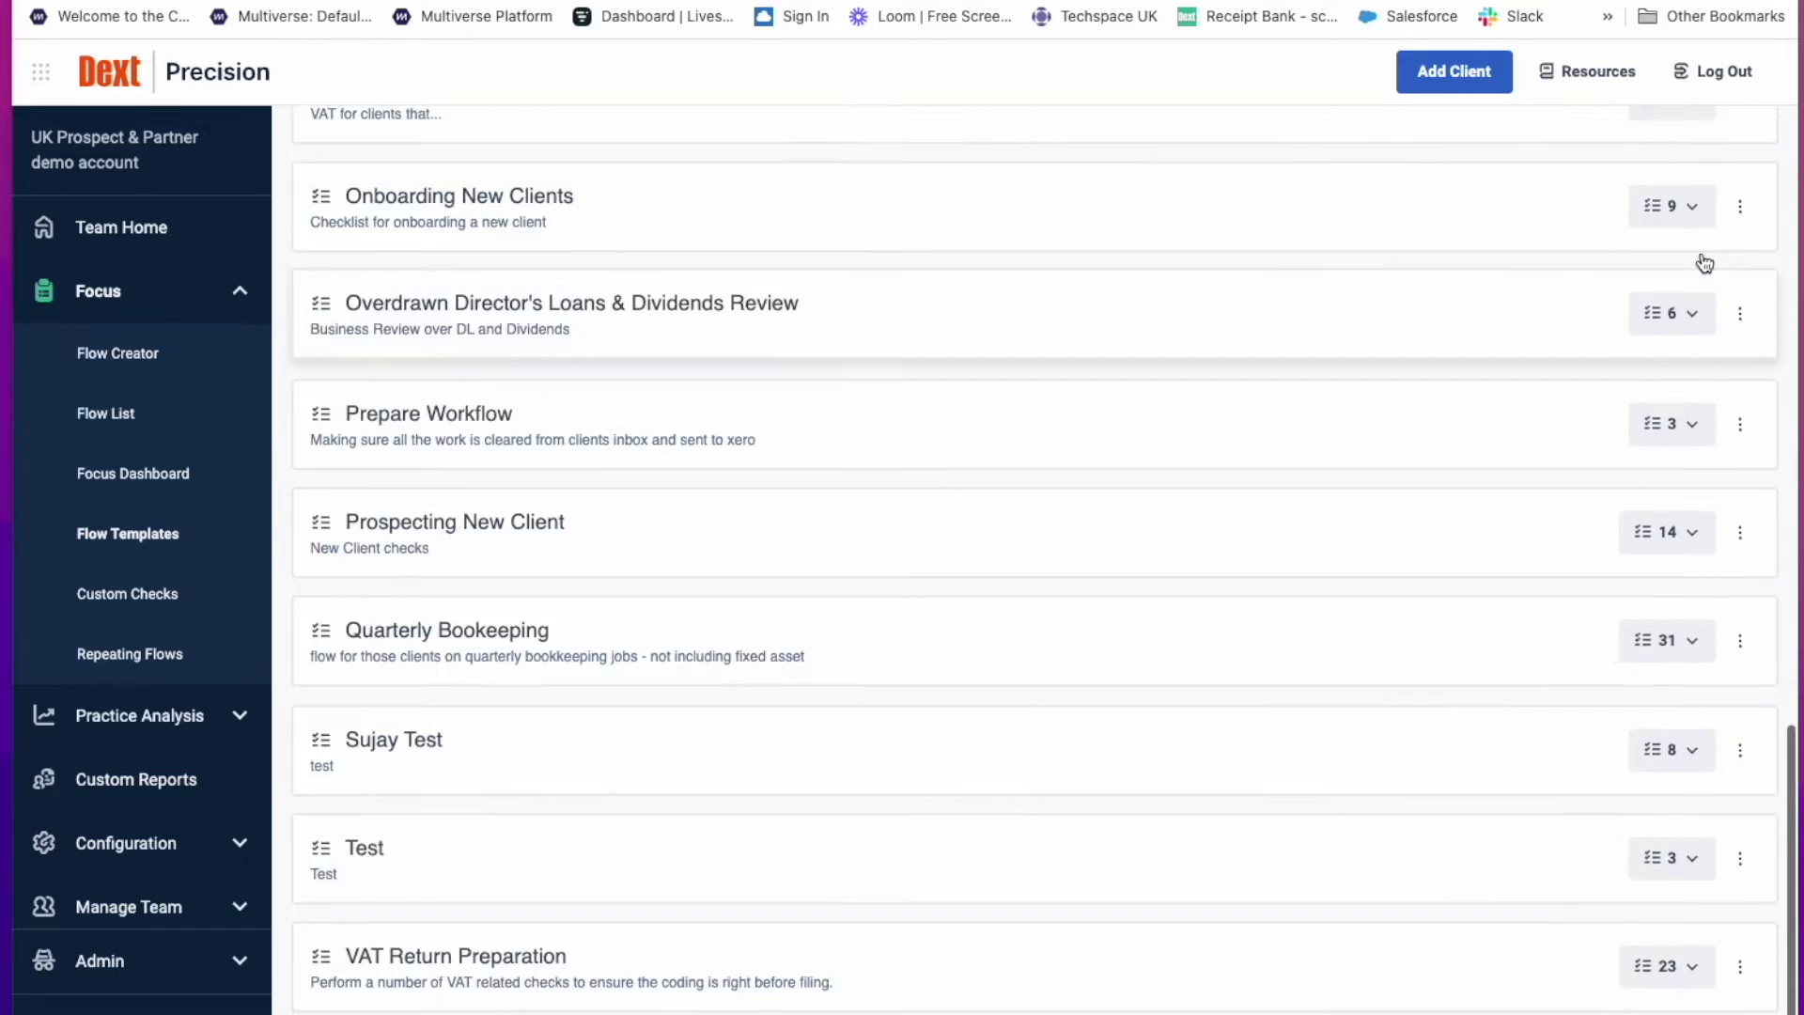
{"action": "scroll", "coordinate": [1706, 263], "scroll_direction": "up", "scroll_amount": 10}
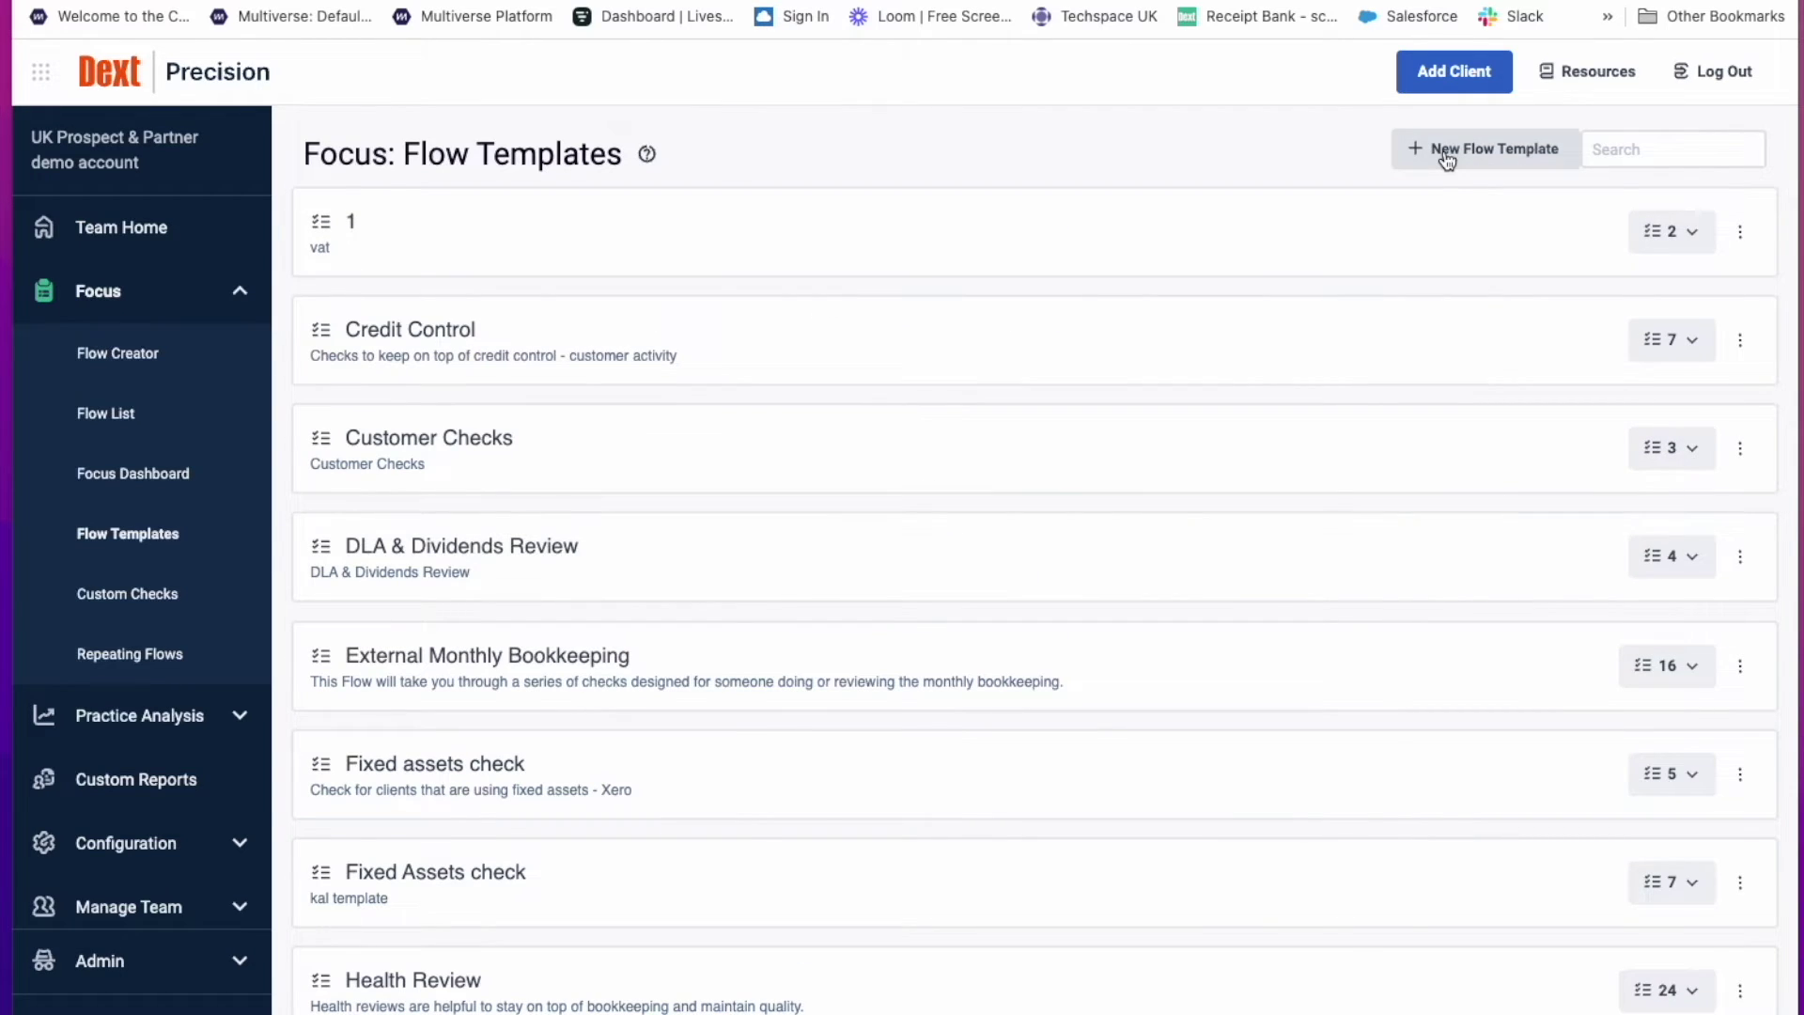
{"action": "left_click", "coordinate": [1447, 150]}
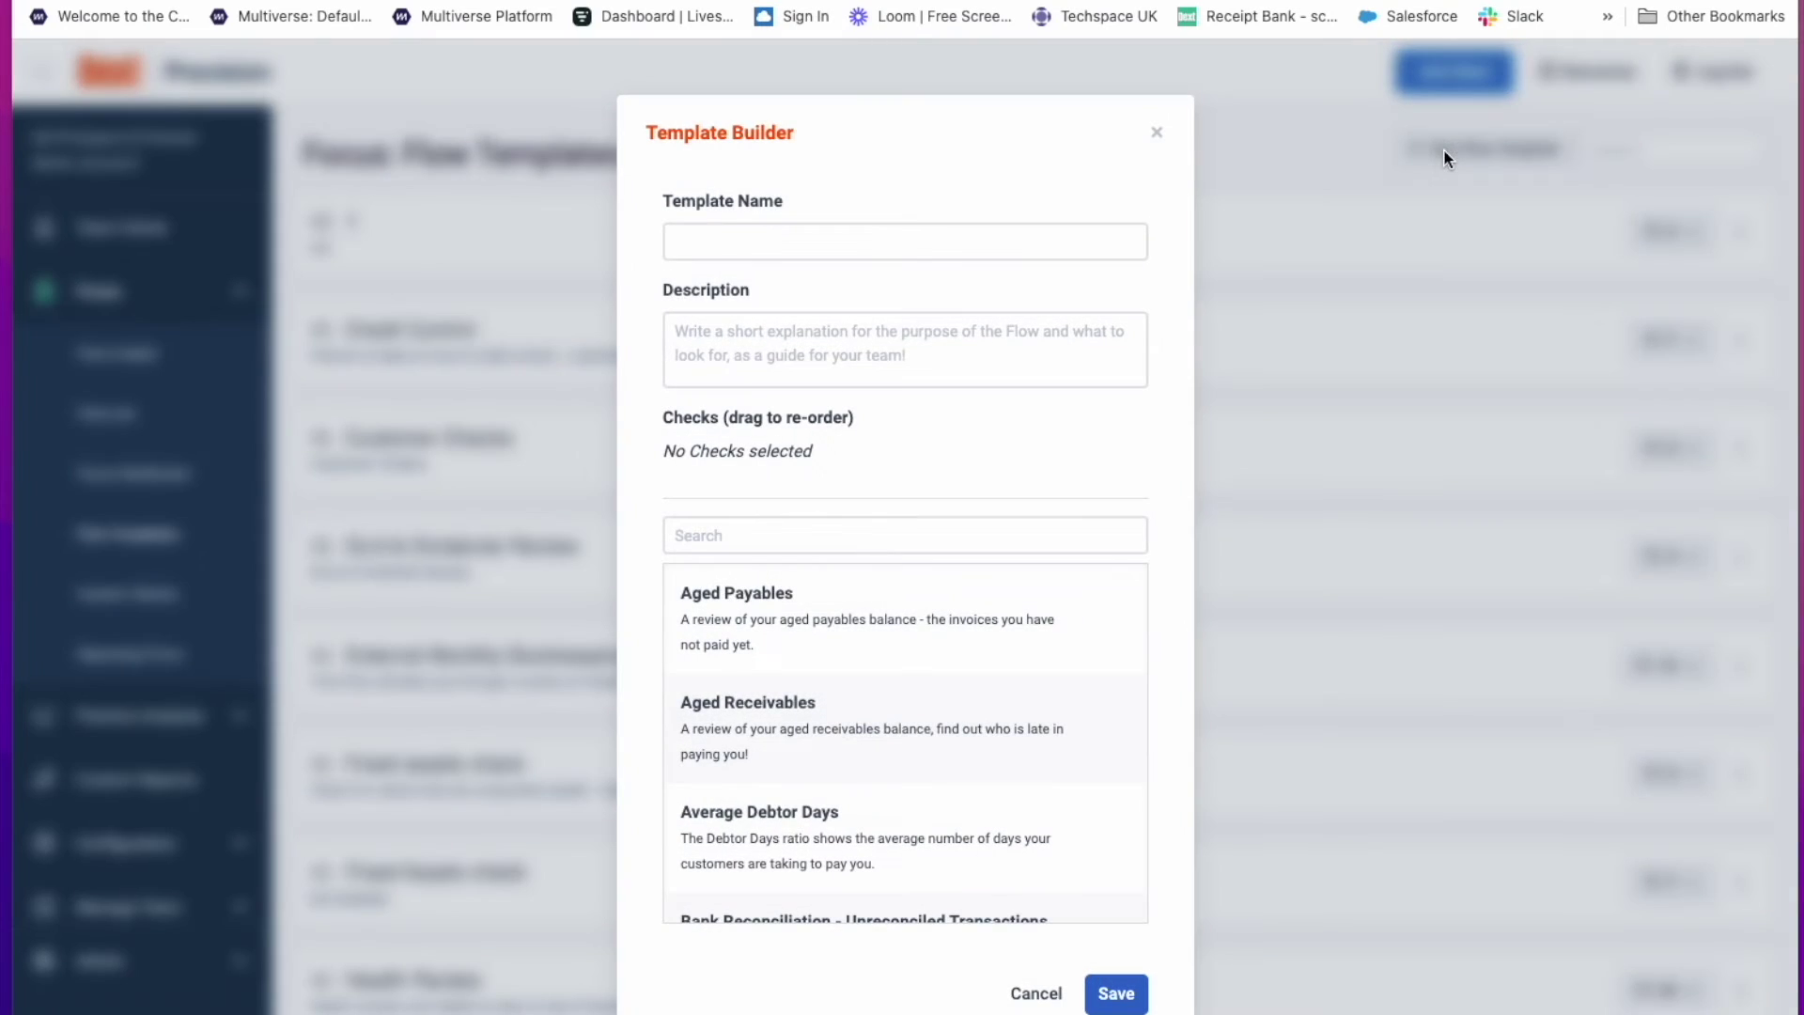
{"action": "left_click", "coordinate": [764, 236]}
{"action": "left_click", "coordinate": [703, 343]}
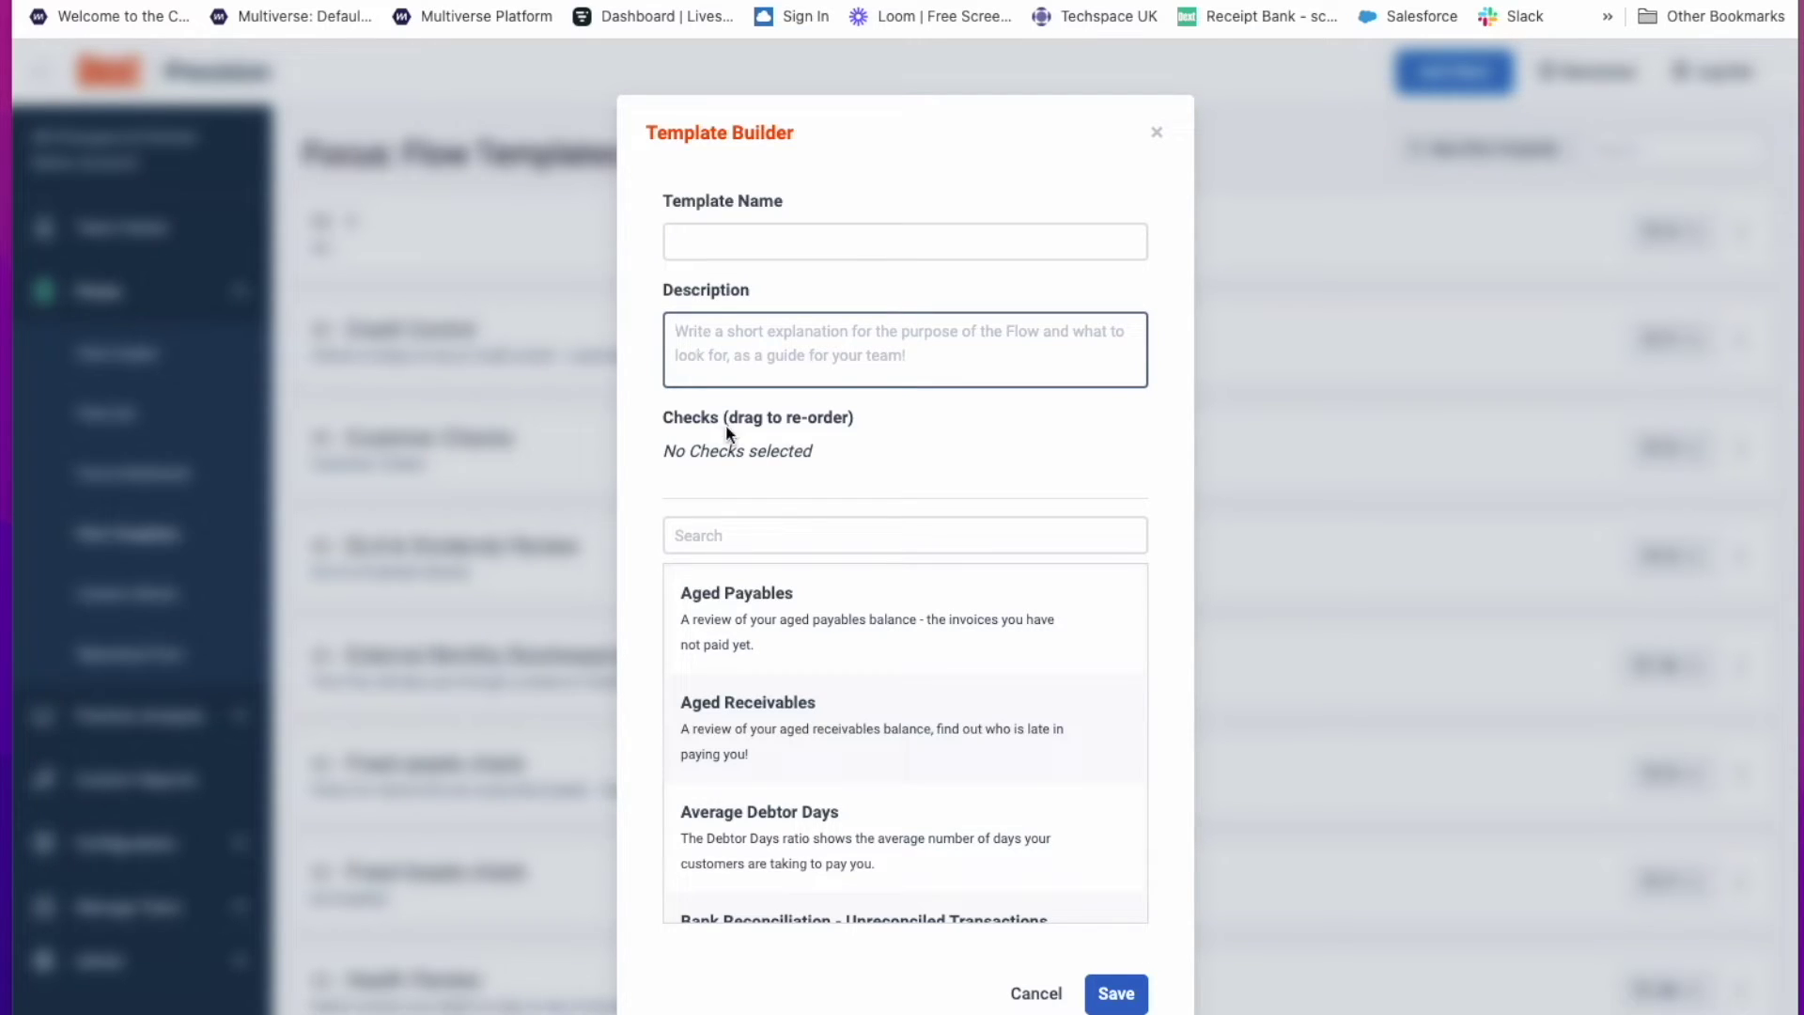
{"action": "left_click", "coordinate": [731, 637]}
{"action": "left_click", "coordinate": [745, 711]}
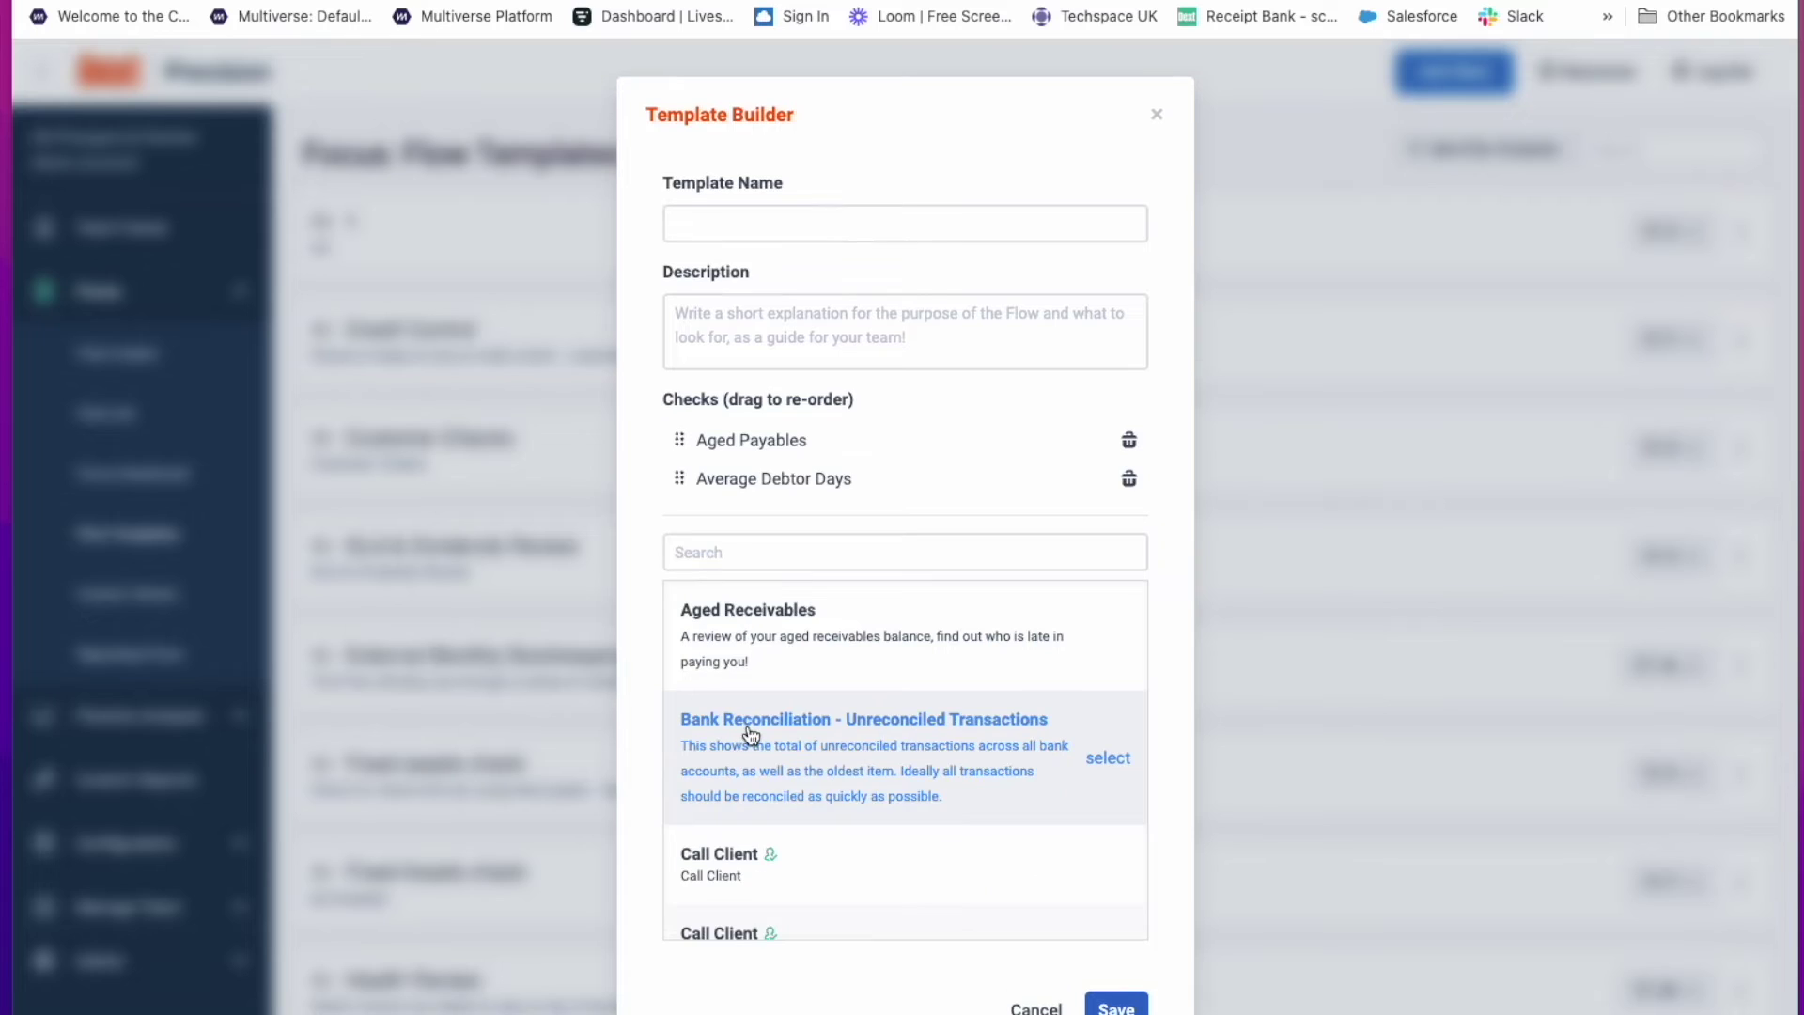
{"action": "left_click", "coordinate": [749, 742]}
{"action": "left_click", "coordinate": [357, 590]}
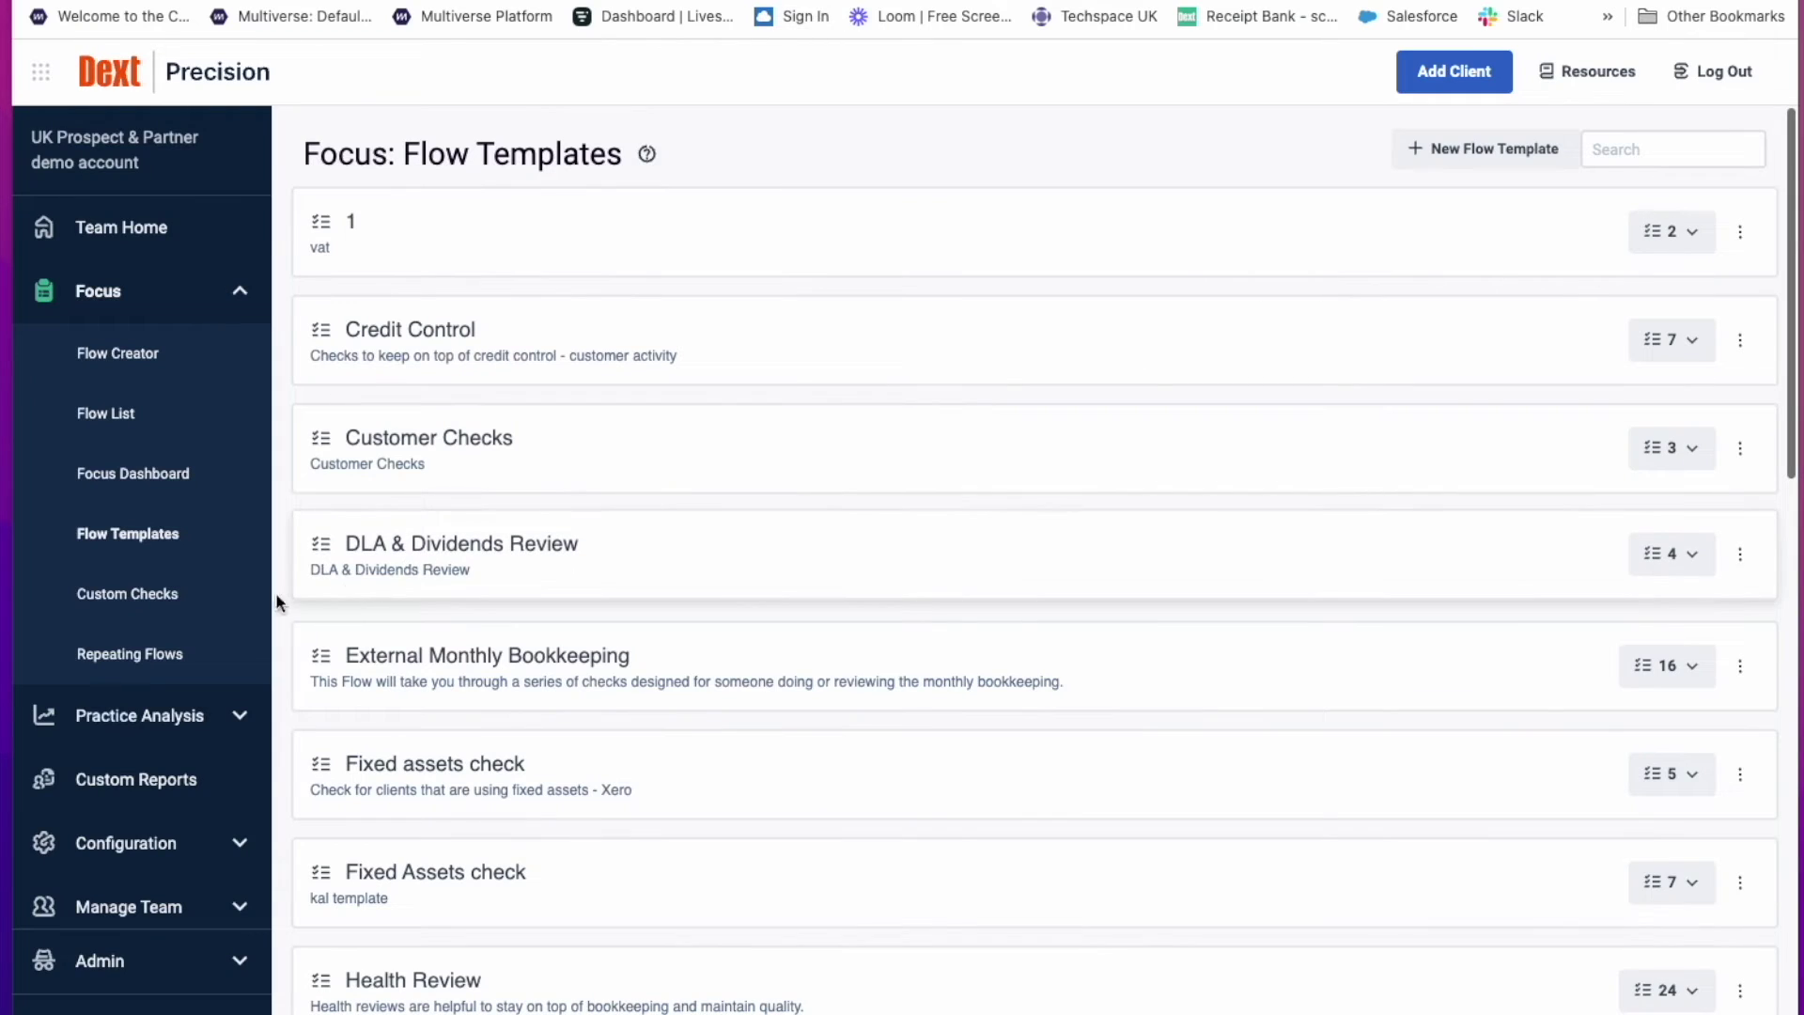
Look over the Focus custom checks list and review the checks in the Customer Checks flow template
{"action": "left_click", "coordinate": [140, 606]}
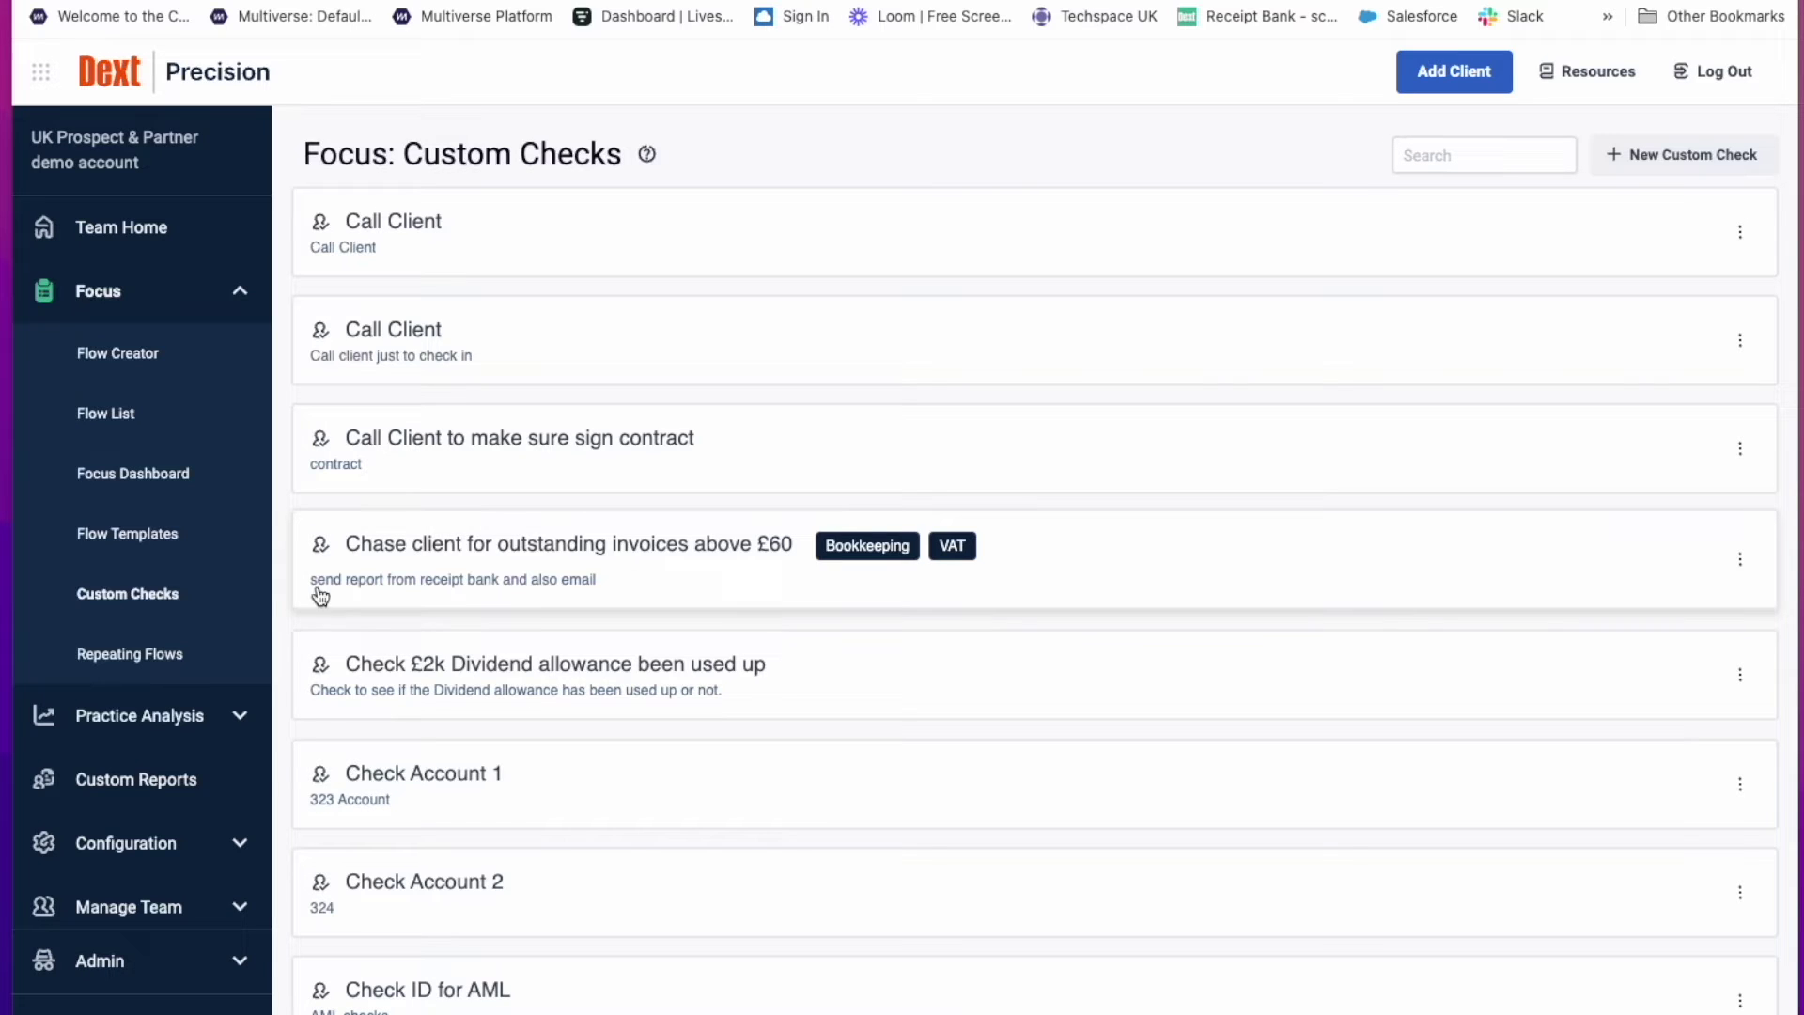
{"action": "left_click", "coordinate": [126, 533]}
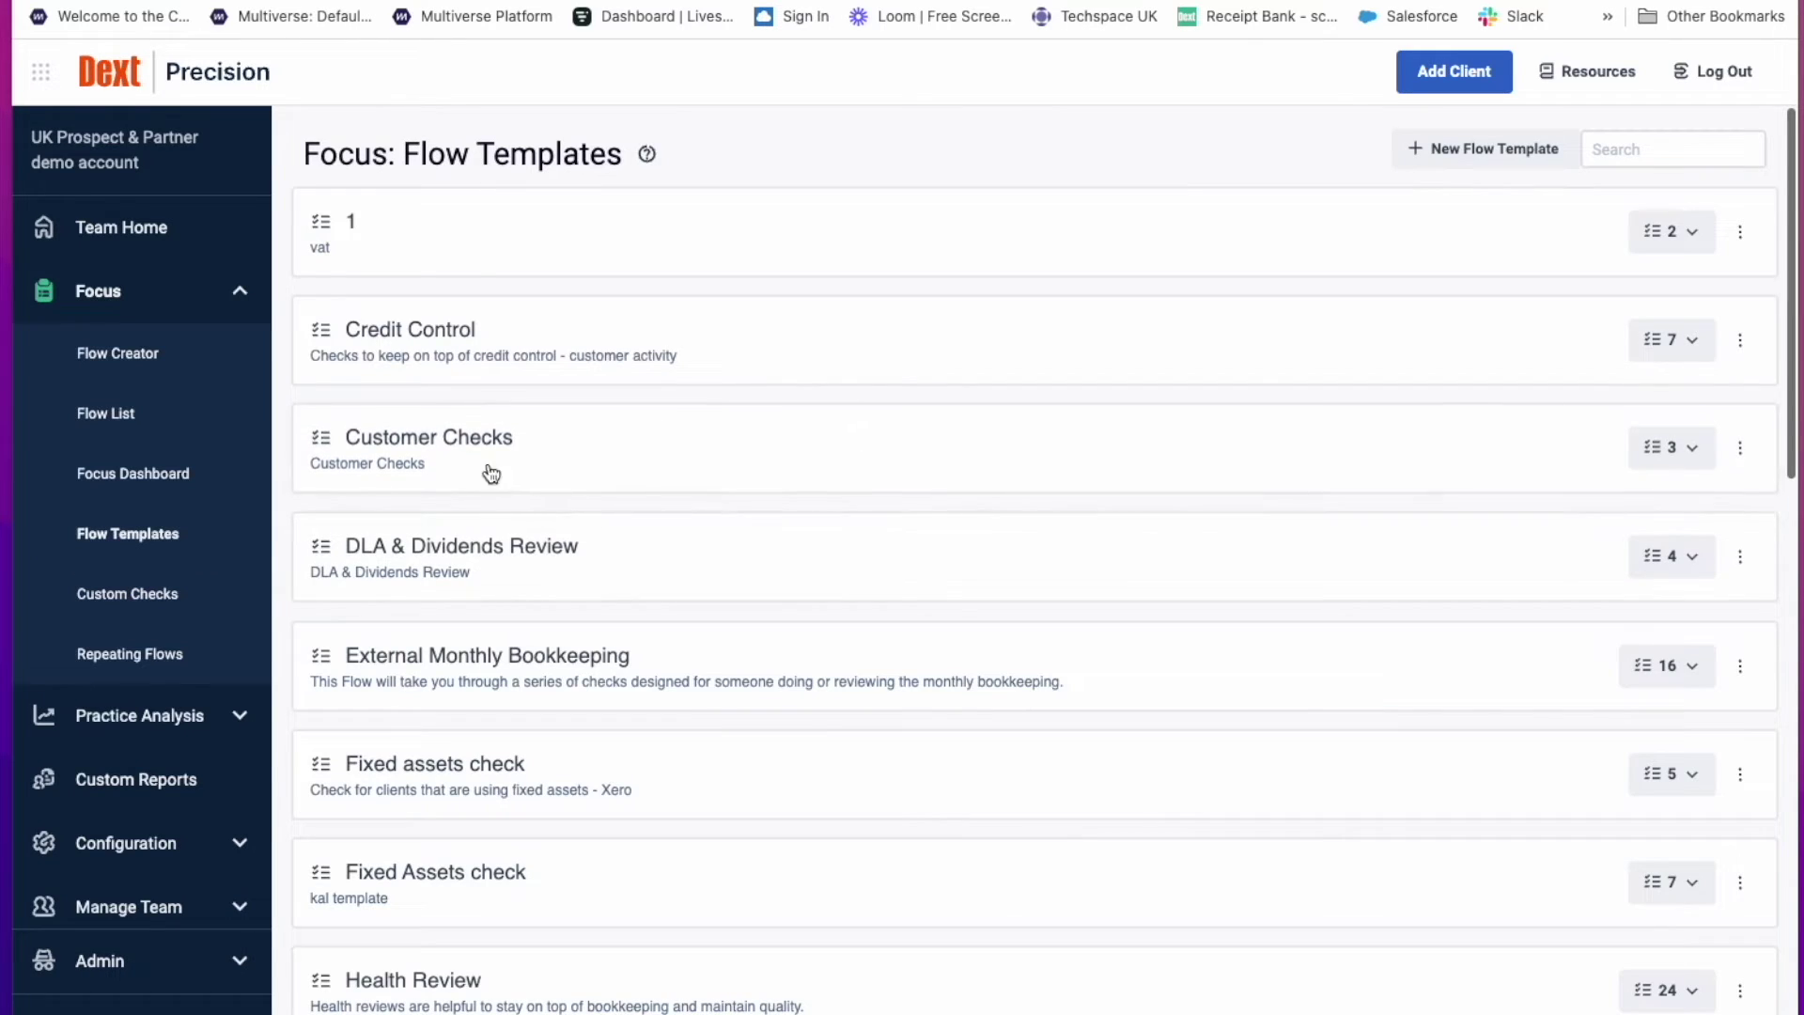
{"action": "left_click", "coordinate": [467, 453]}
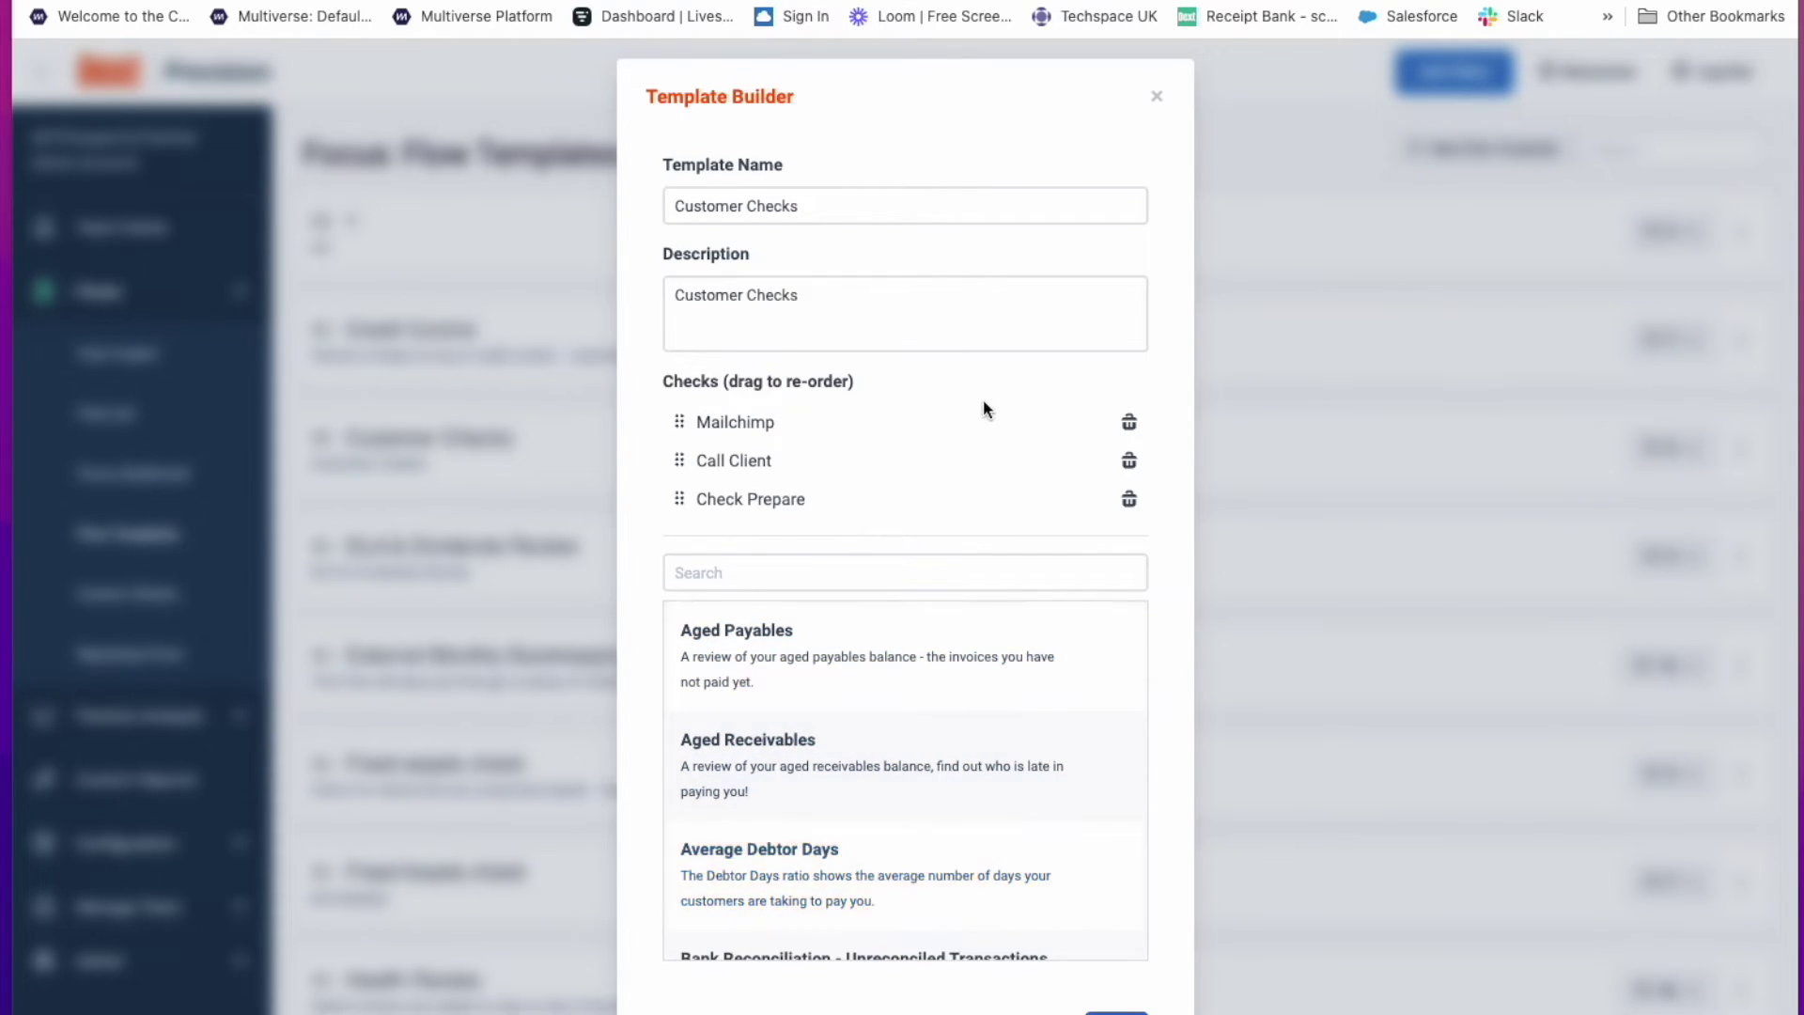
{"action": "key", "text": "Escape"}
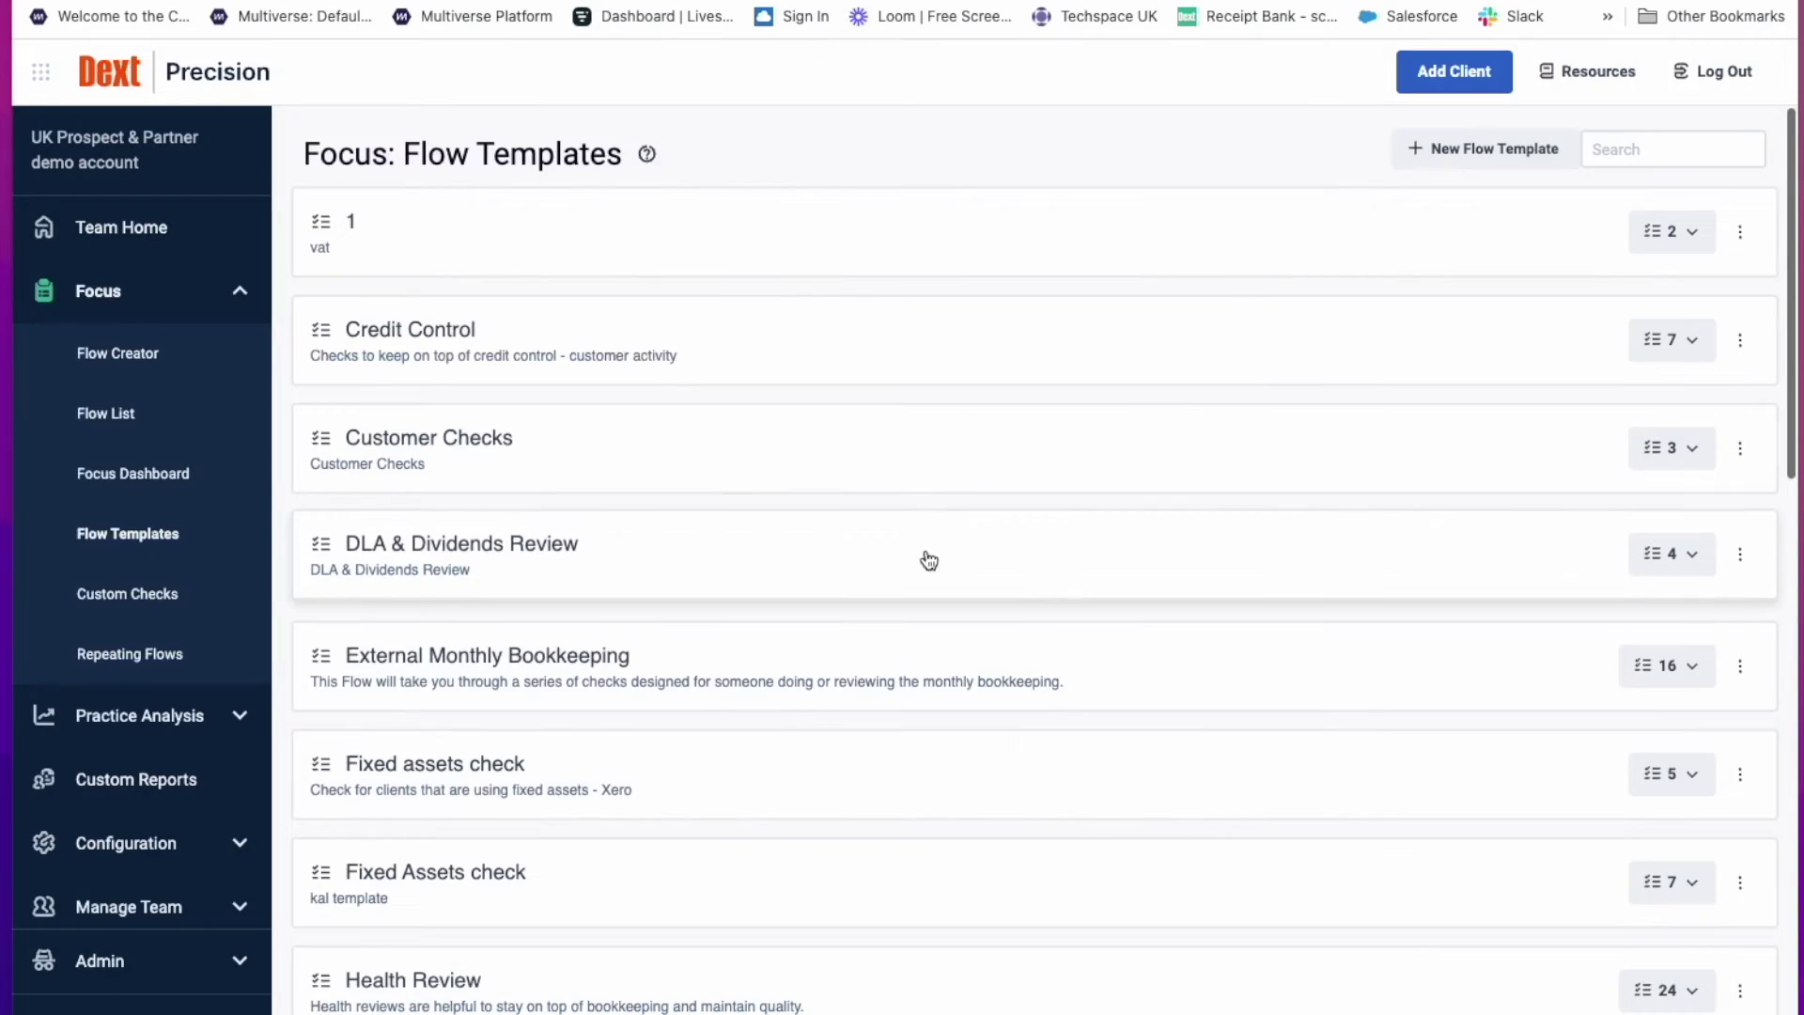
Examine the Focus Dashboard's columns for all client flows, from flow name and due date to status, progress, check counts and review dates
{"action": "left_click", "coordinate": [144, 479]}
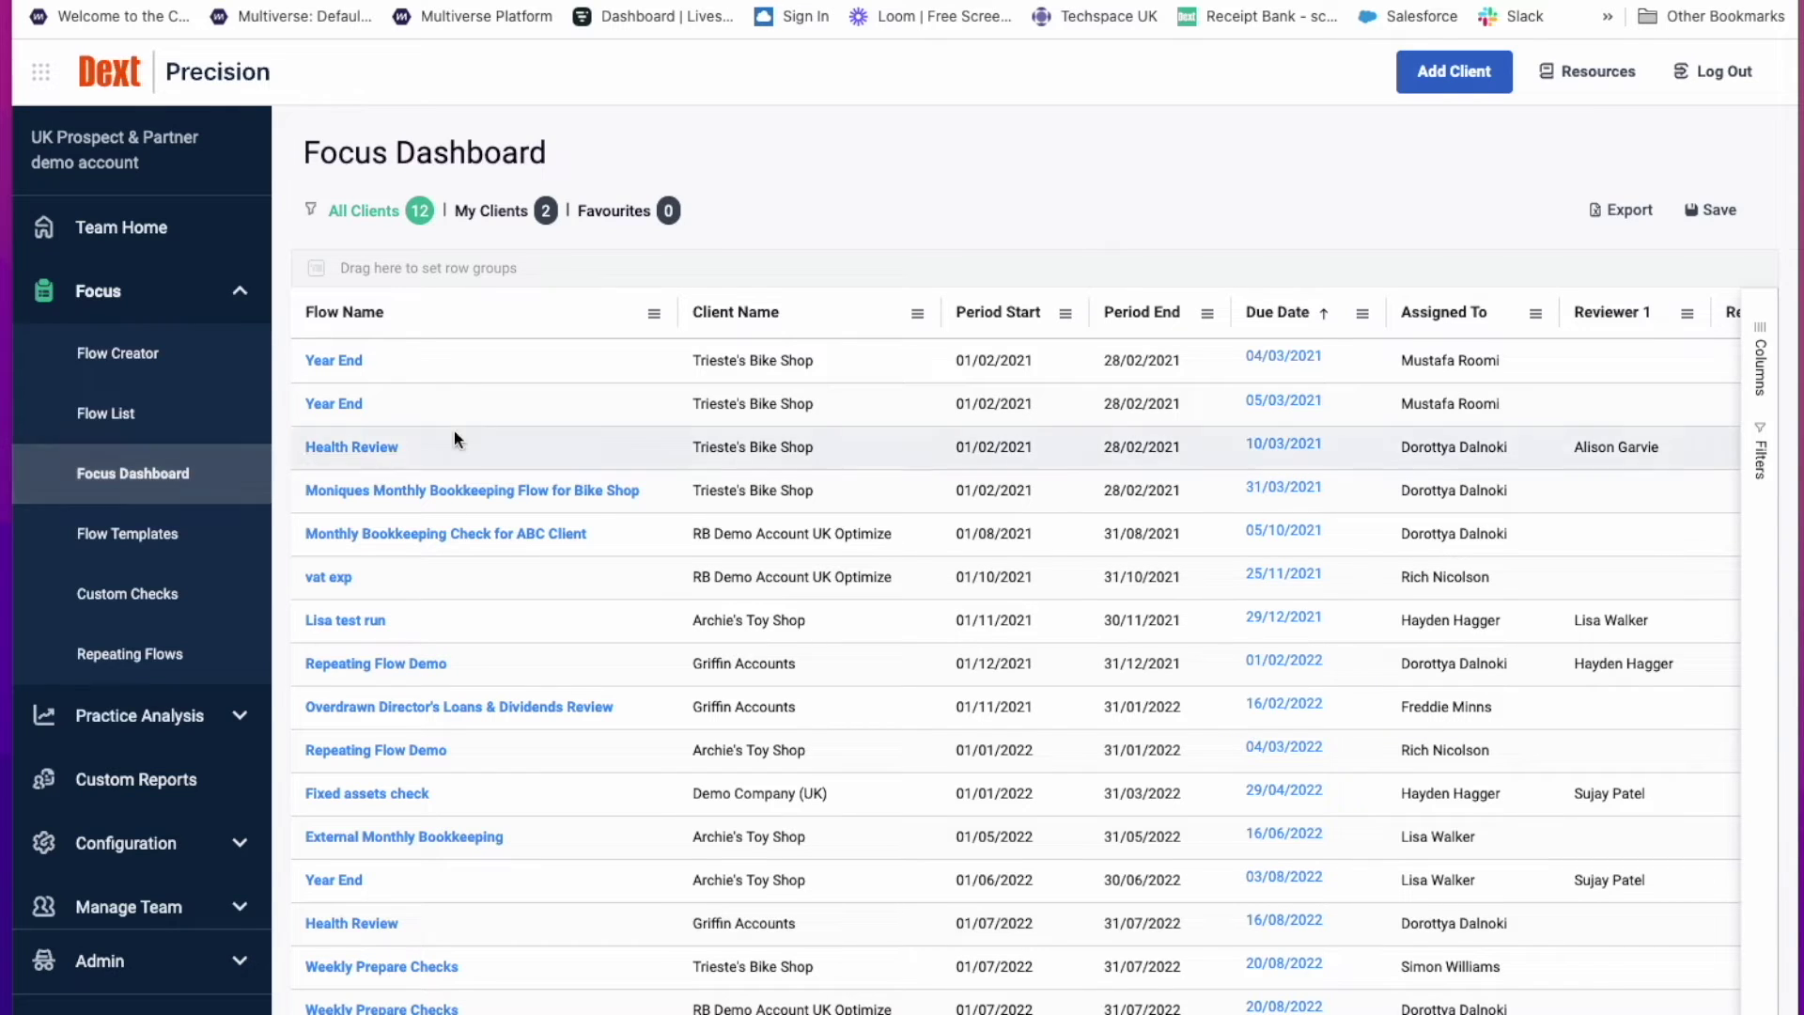
{"action": "scroll", "coordinate": [619, 404], "scroll_direction": "right", "scroll_amount": 2}
{"action": "scroll", "coordinate": [618, 404], "scroll_direction": "right", "scroll_amount": 6}
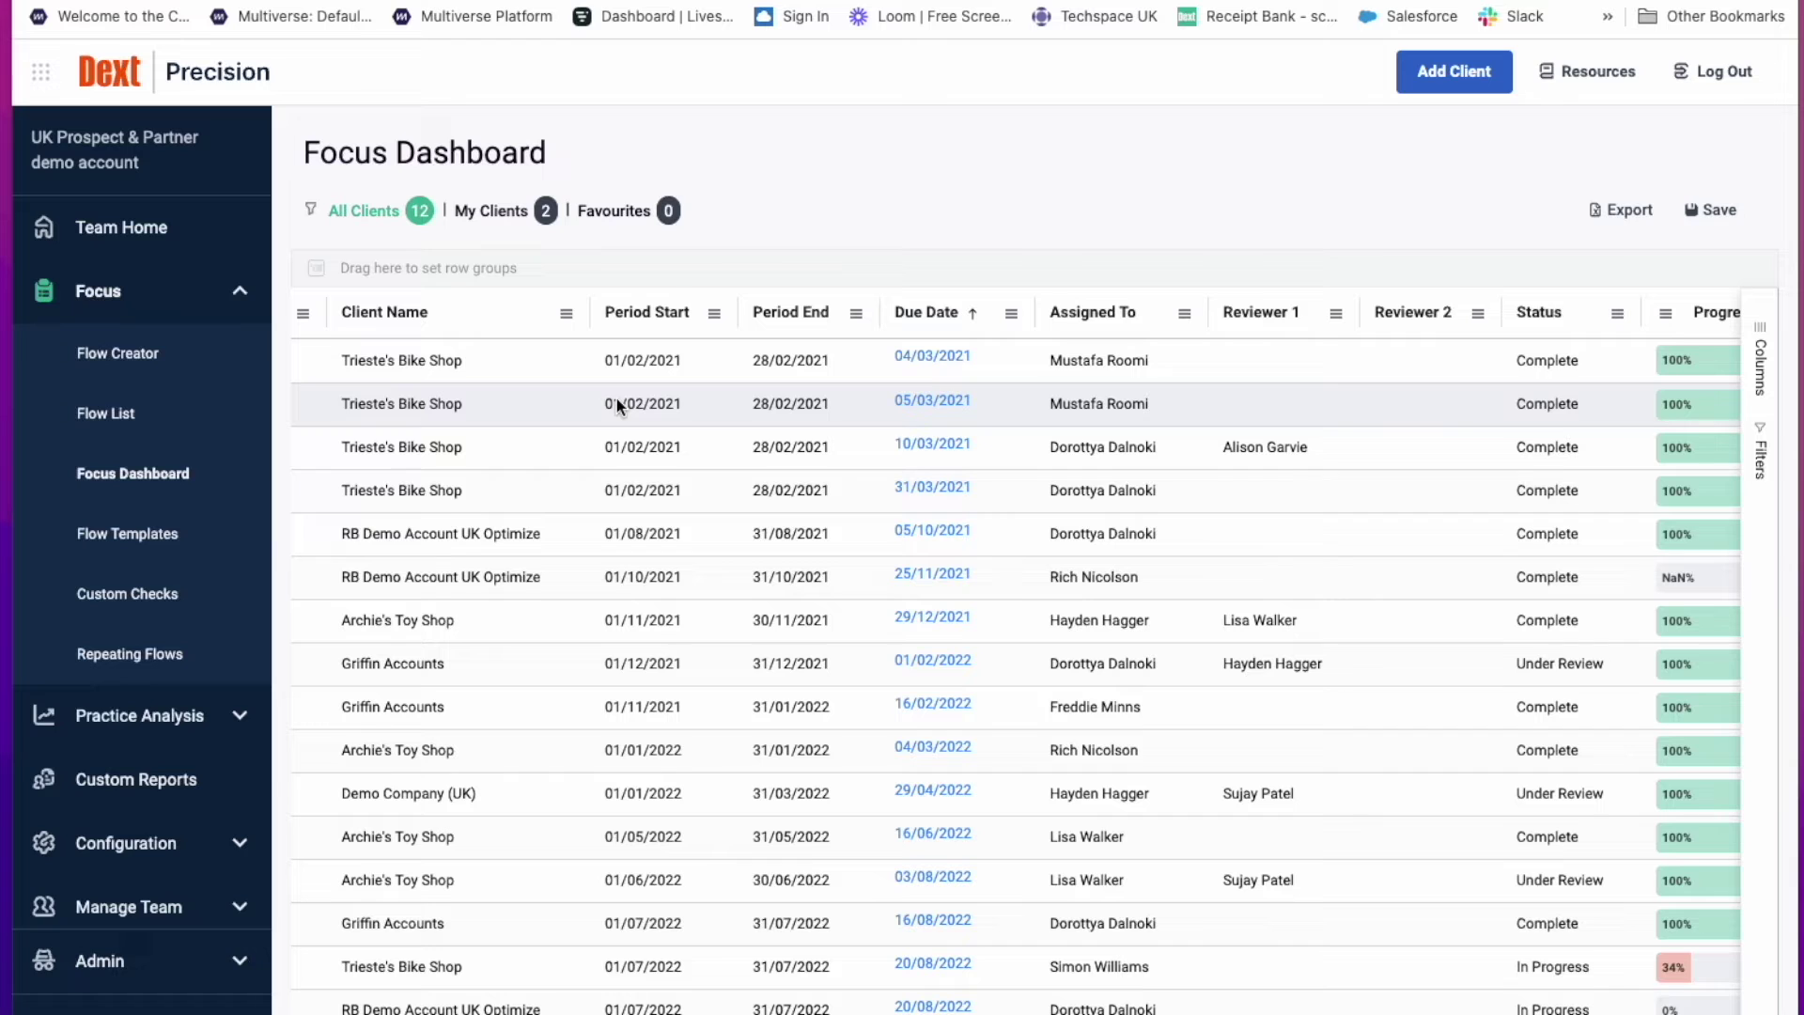
{"action": "scroll", "coordinate": [617, 404], "scroll_direction": "right", "scroll_amount": 5}
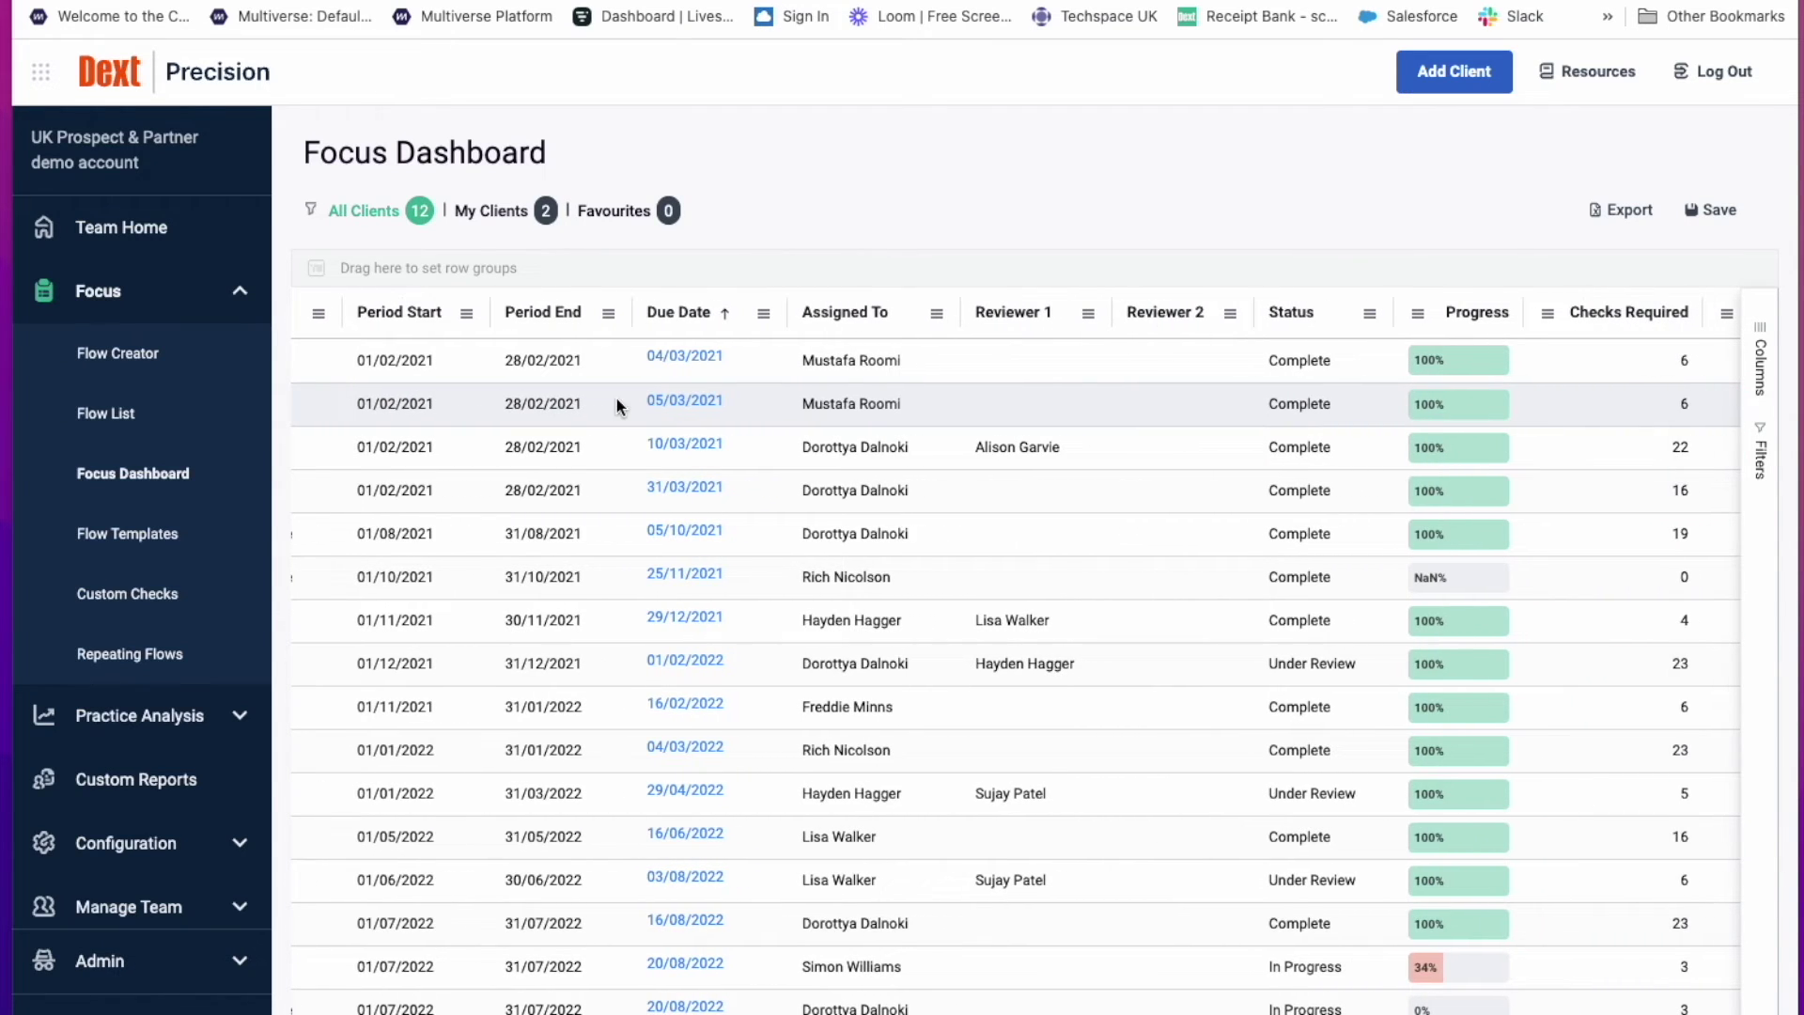
{"action": "scroll", "coordinate": [617, 404], "scroll_direction": "right", "scroll_amount": 6}
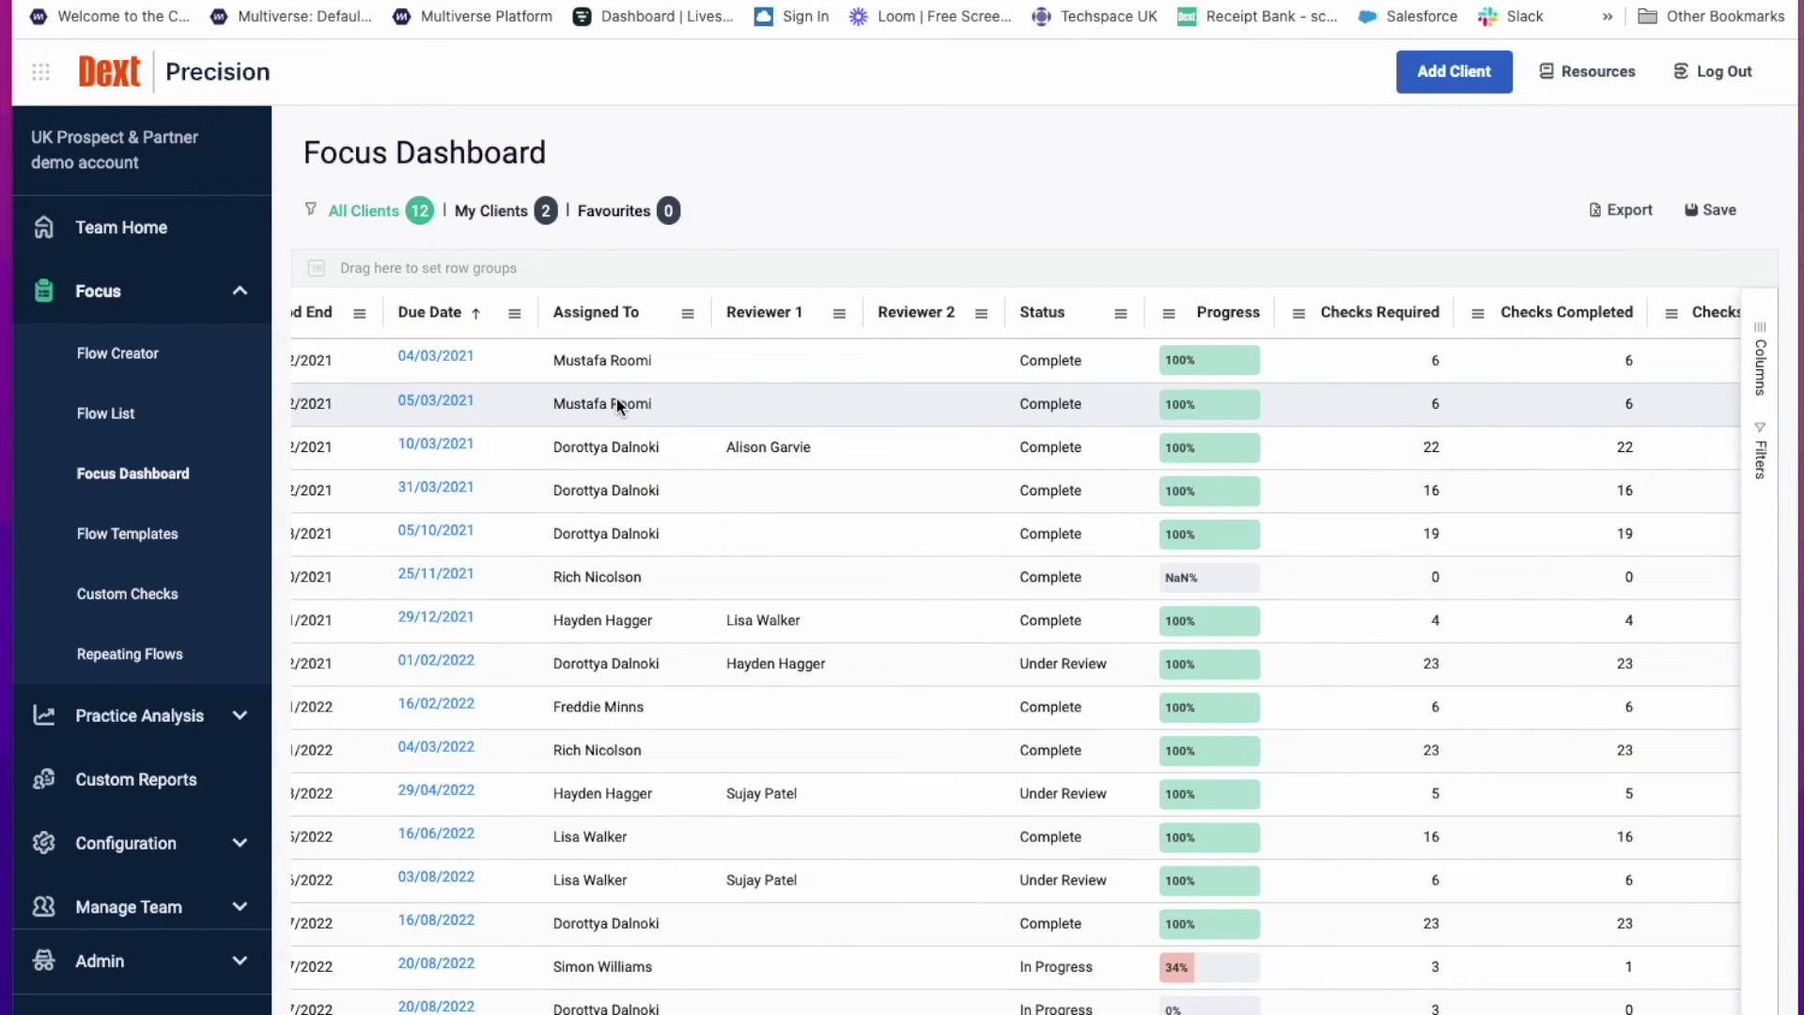
{"action": "scroll", "coordinate": [616, 404], "scroll_direction": "right", "scroll_amount": 4}
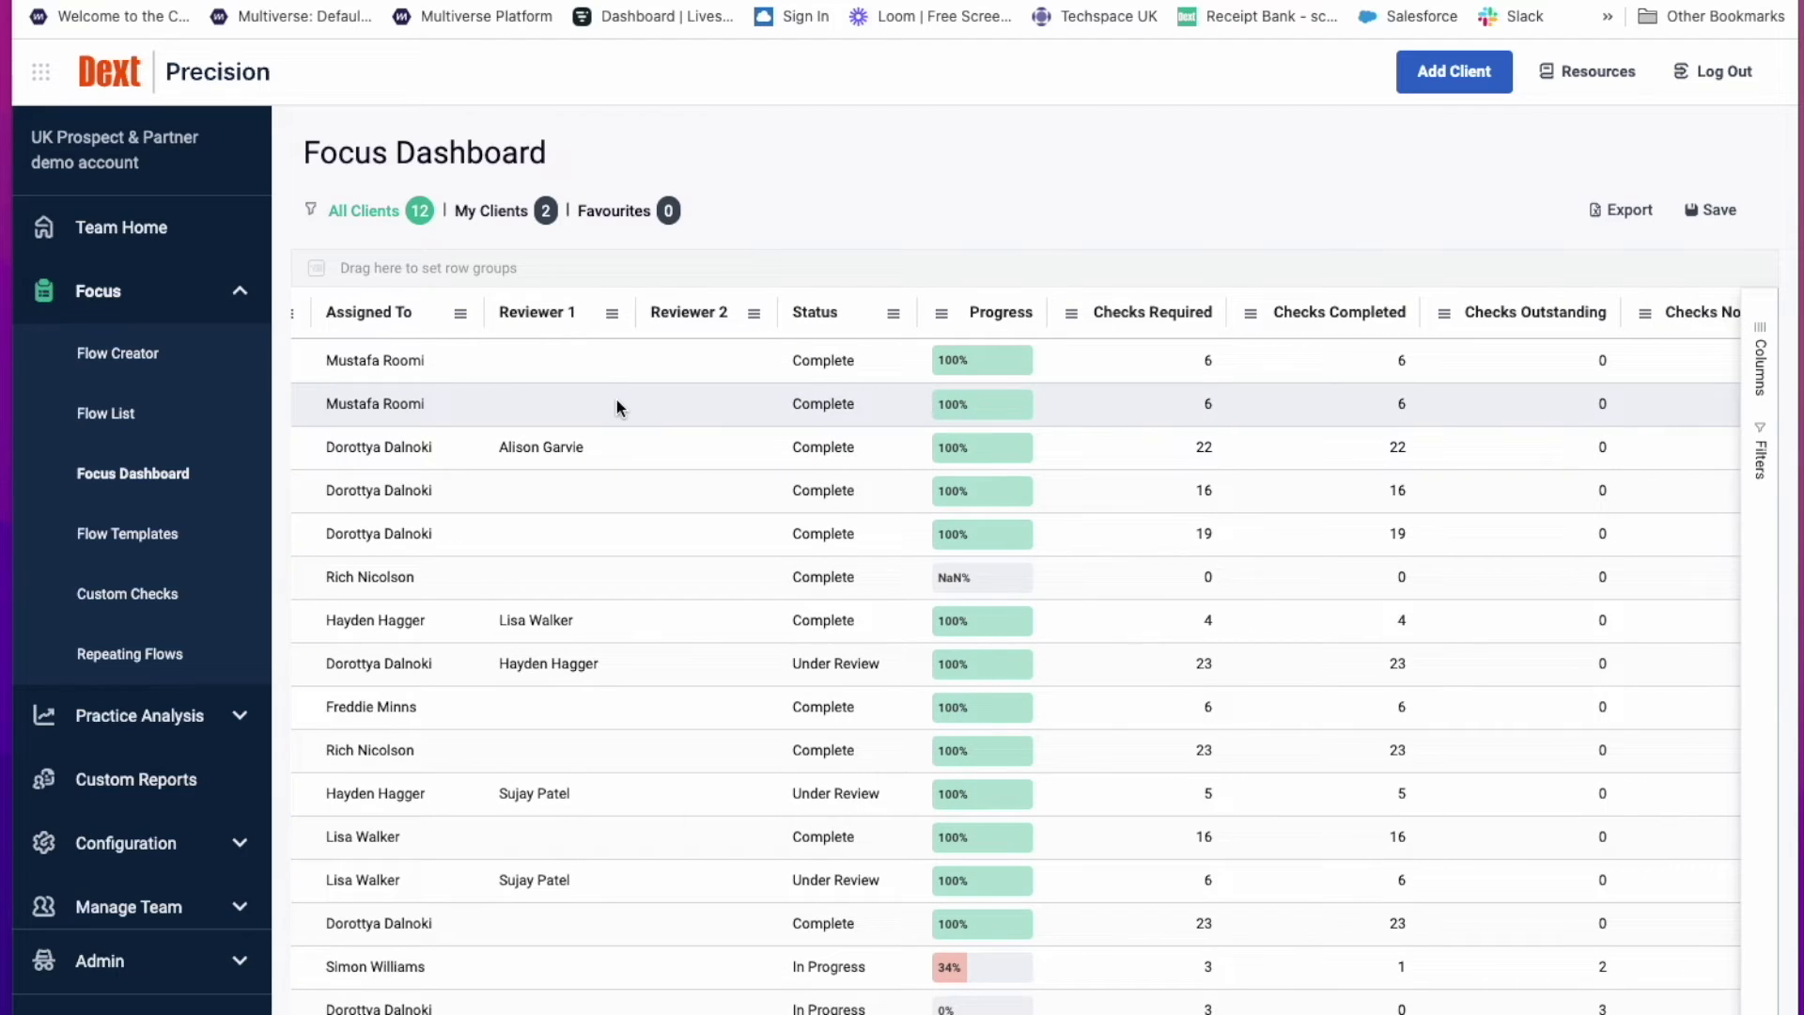
{"action": "scroll", "coordinate": [616, 399], "scroll_direction": "right", "scroll_amount": 5}
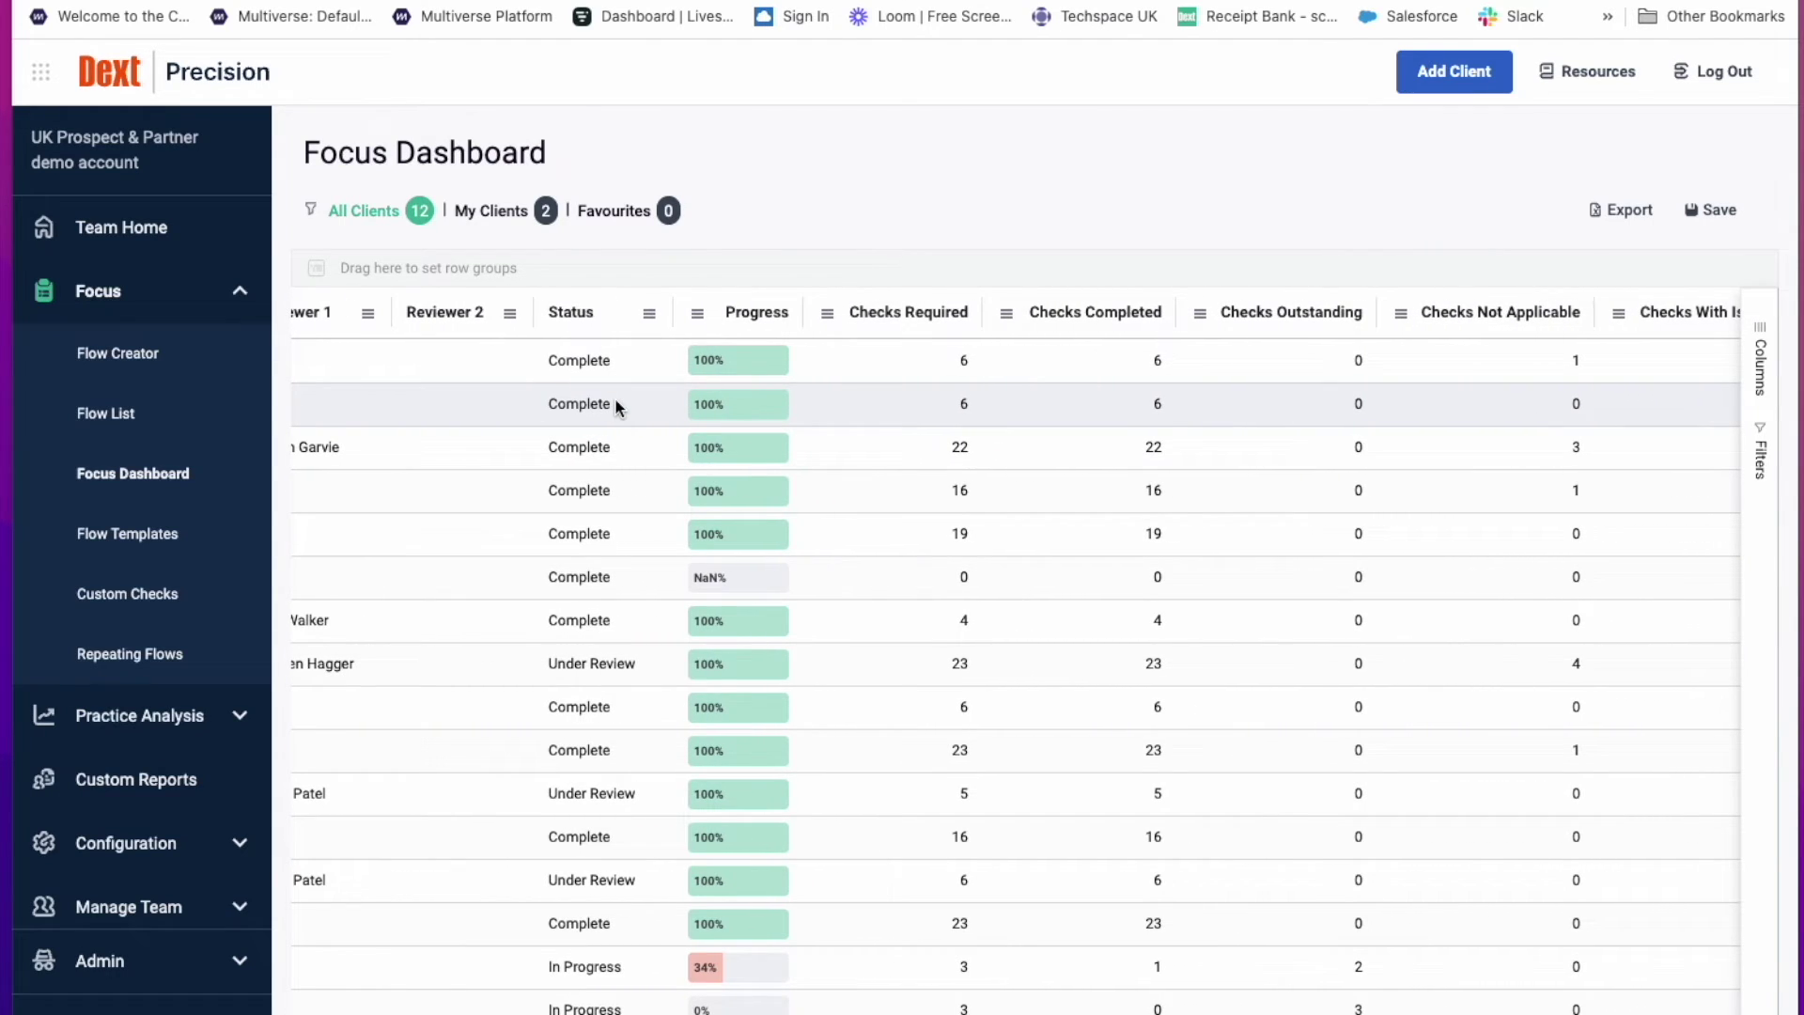
{"action": "scroll", "coordinate": [615, 397], "scroll_direction": "right", "scroll_amount": 4}
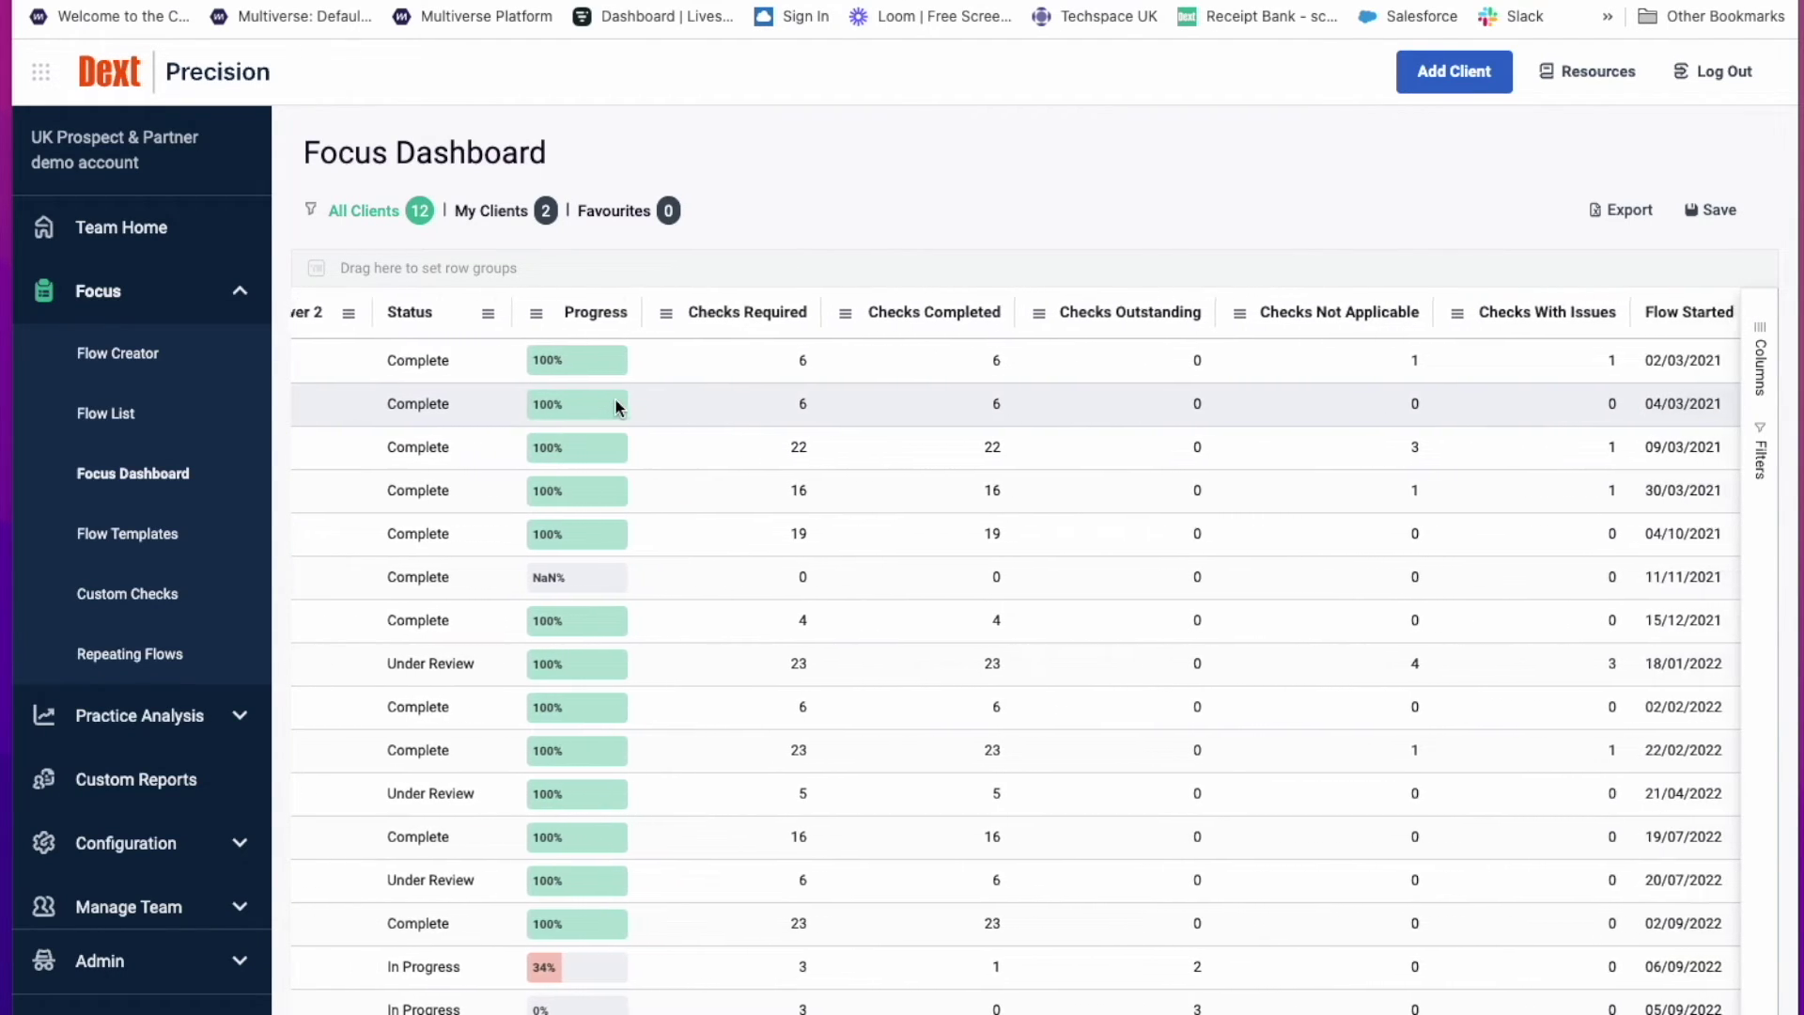
{"action": "scroll", "coordinate": [616, 406], "scroll_direction": "right", "scroll_amount": 3}
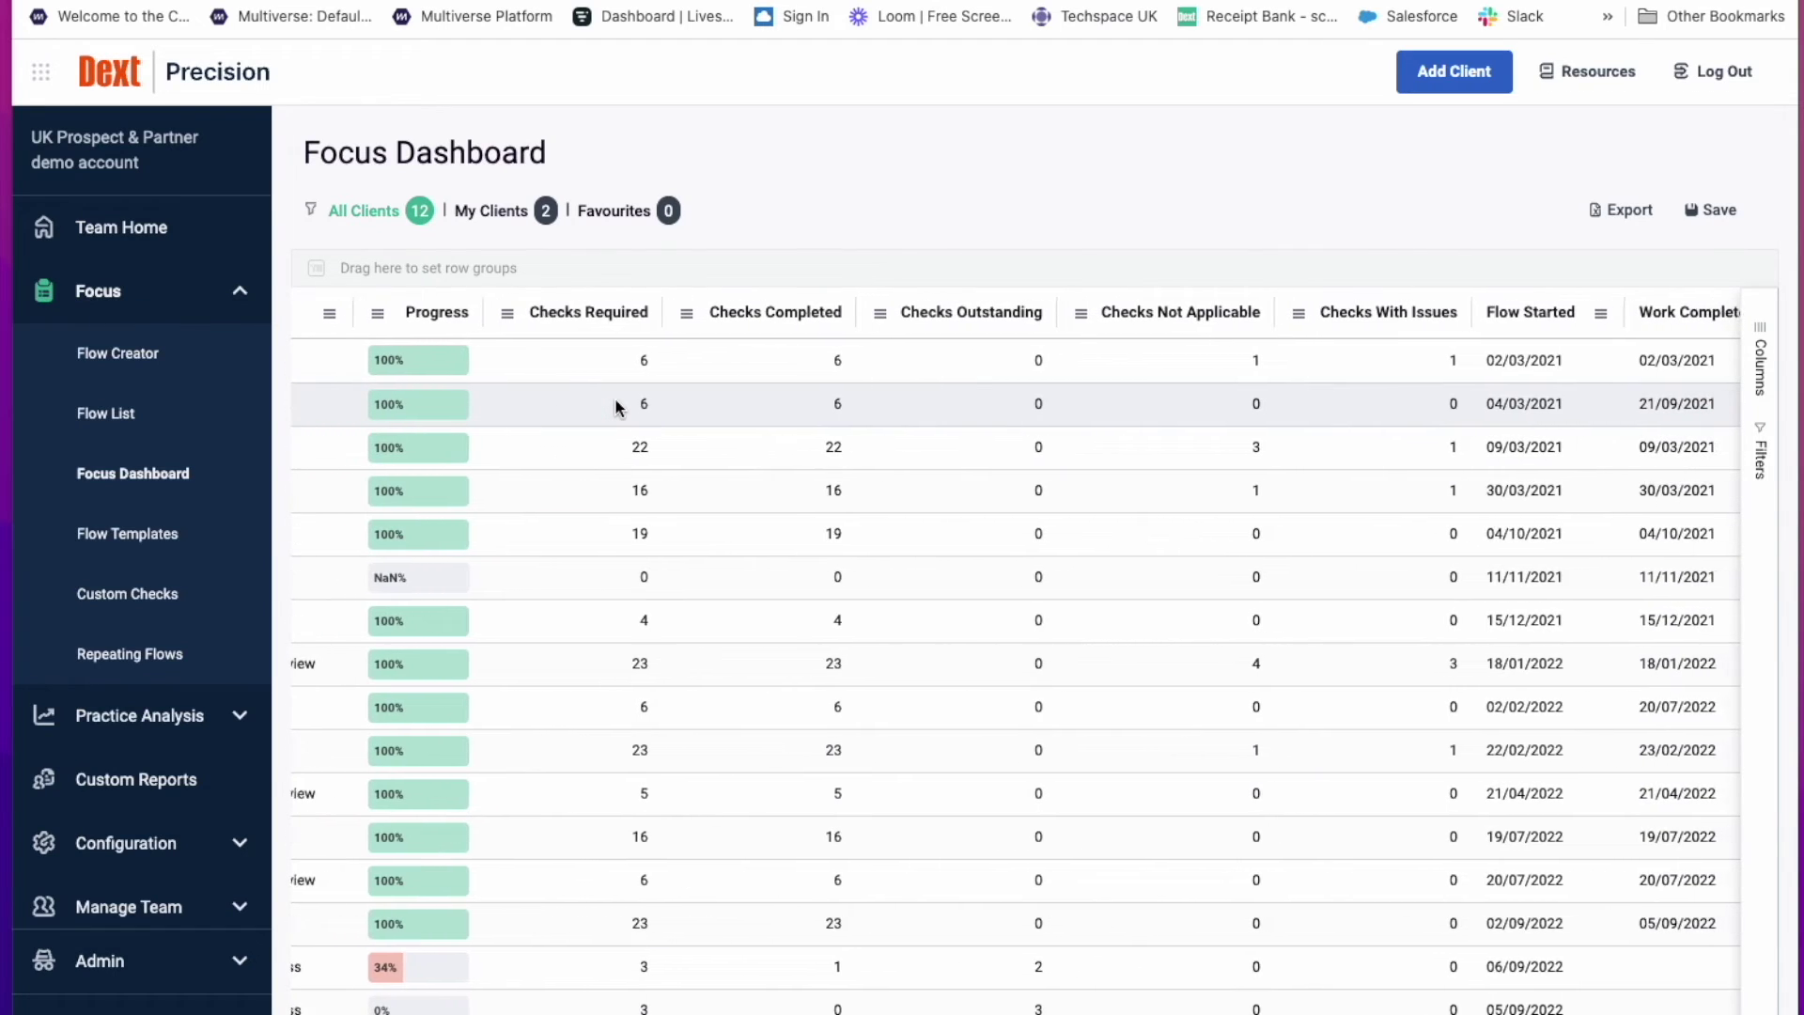
{"action": "scroll", "coordinate": [617, 406], "scroll_direction": "right", "scroll_amount": 5}
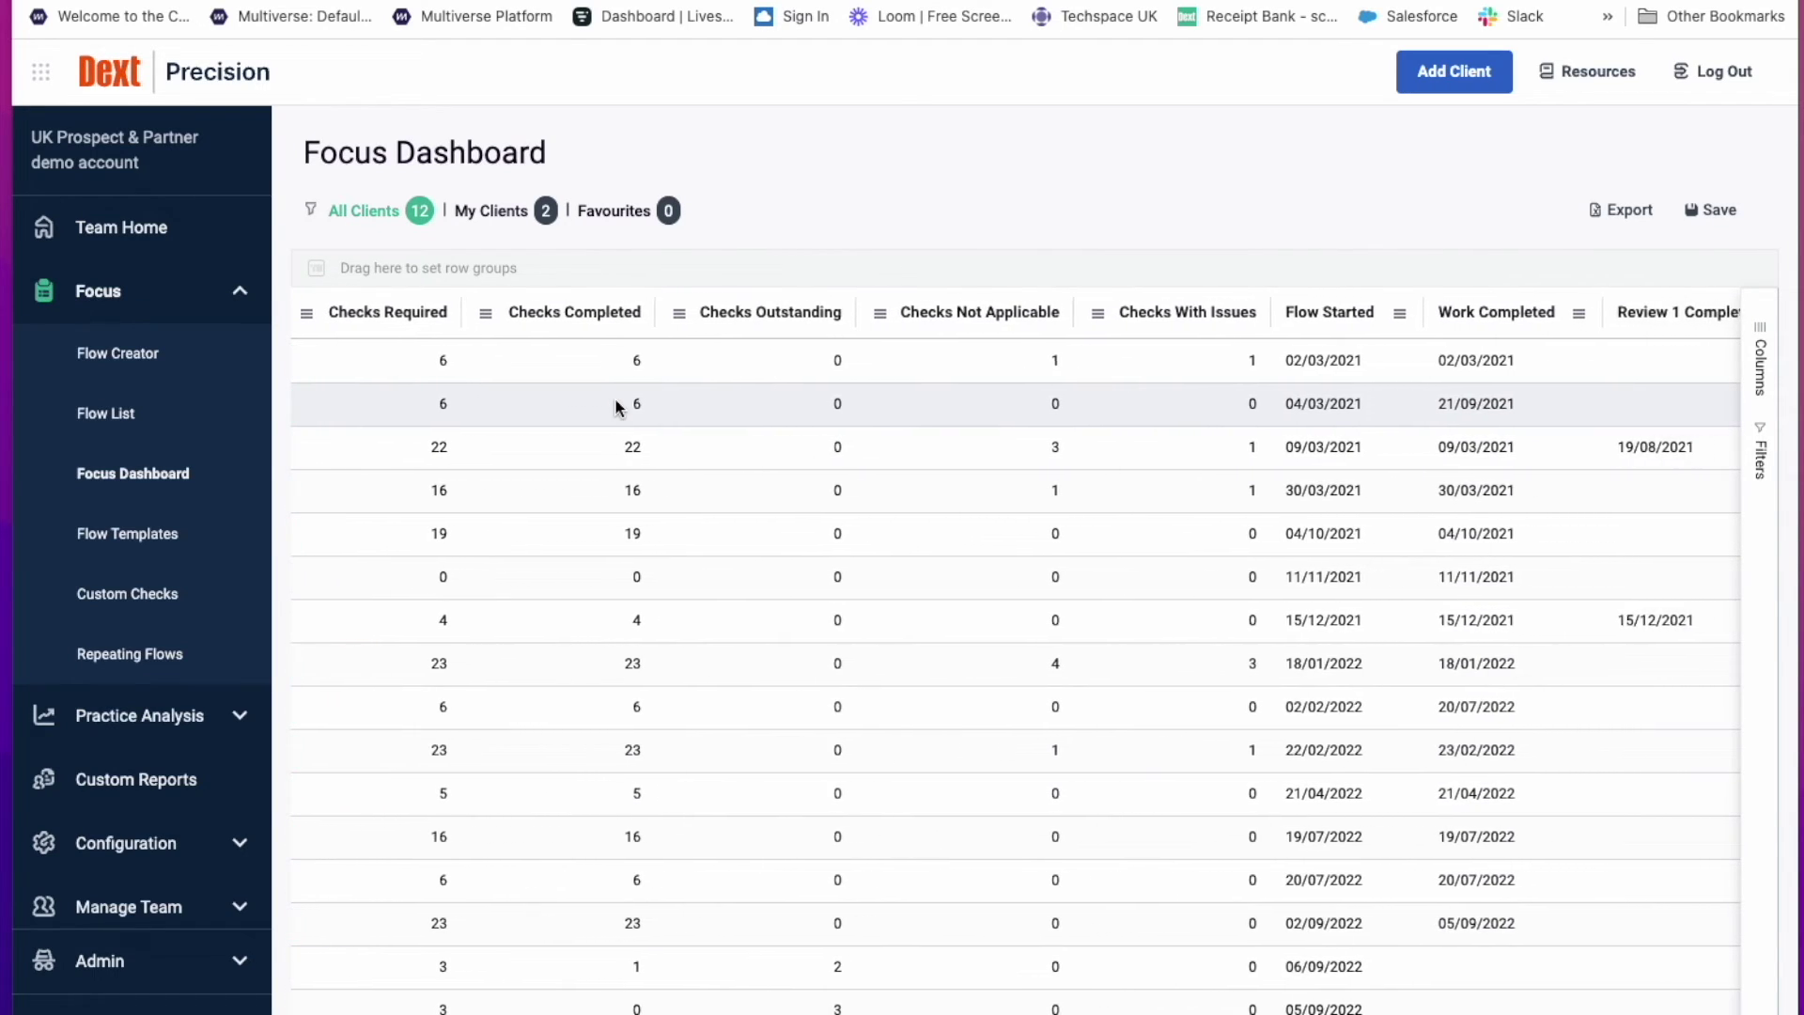
{"action": "scroll", "coordinate": [617, 406], "scroll_direction": "right", "scroll_amount": 3}
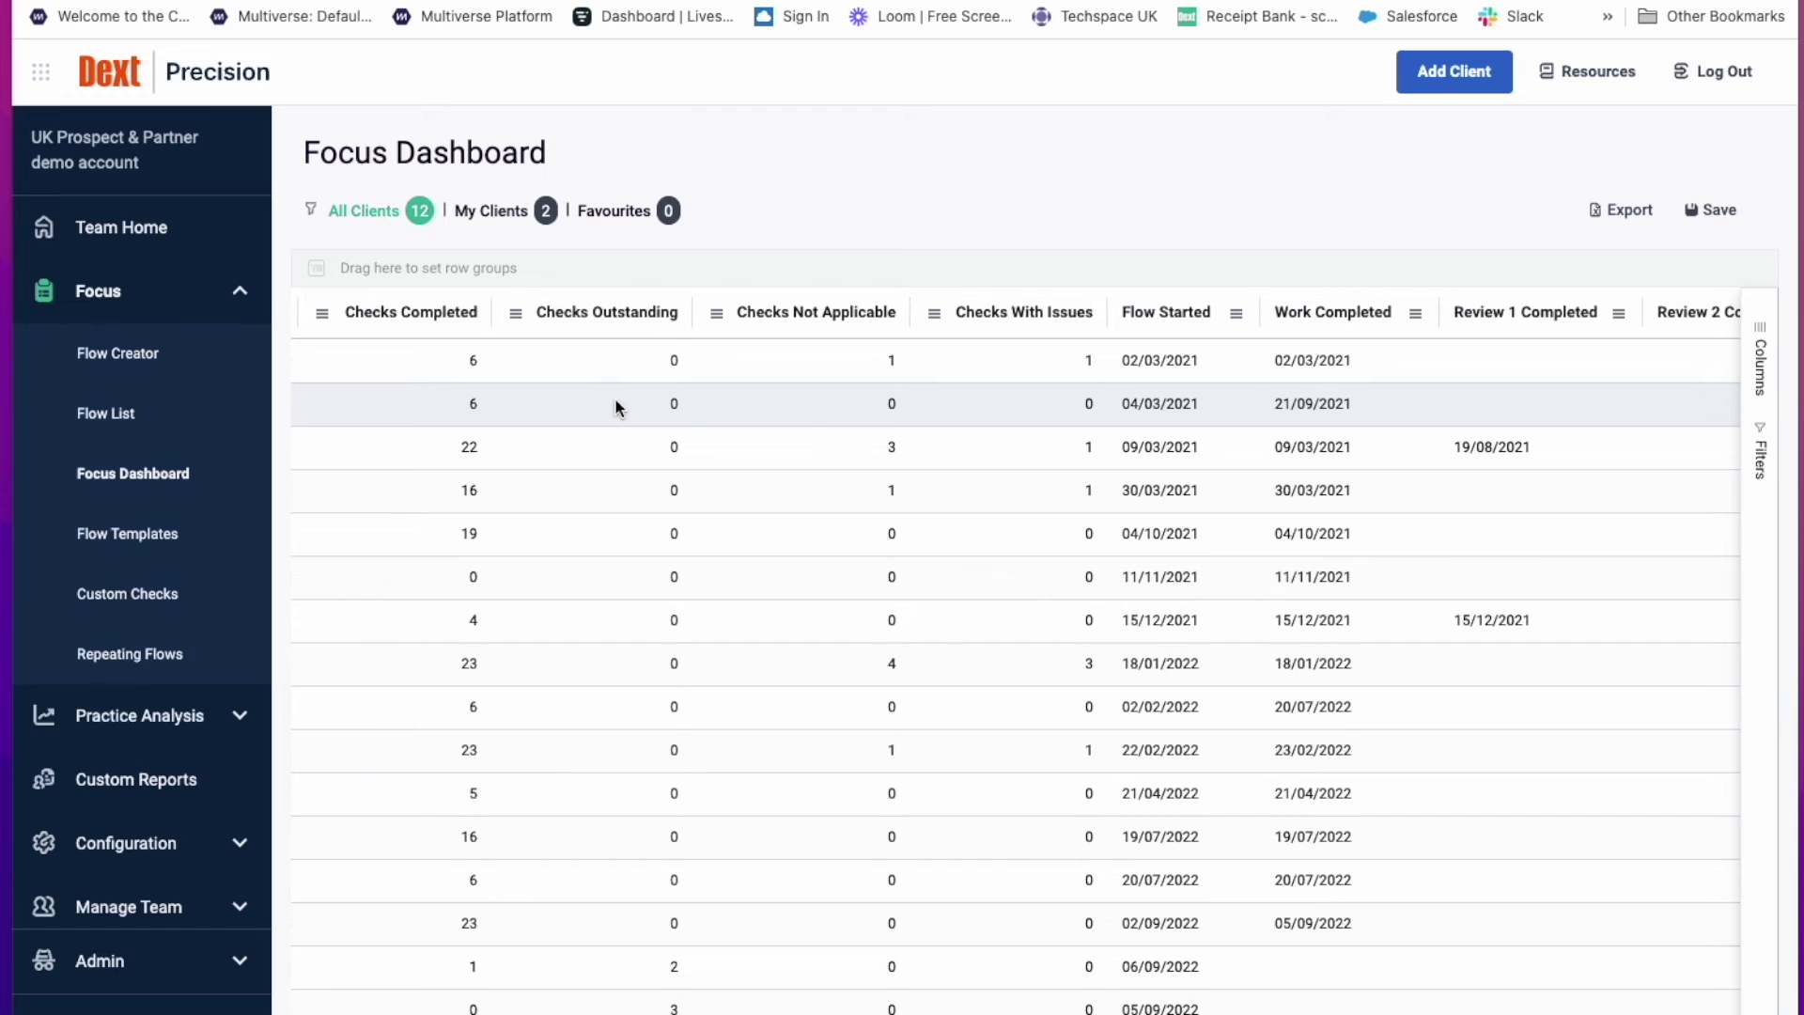
{"action": "scroll", "coordinate": [617, 406], "scroll_direction": "right", "scroll_amount": 1}
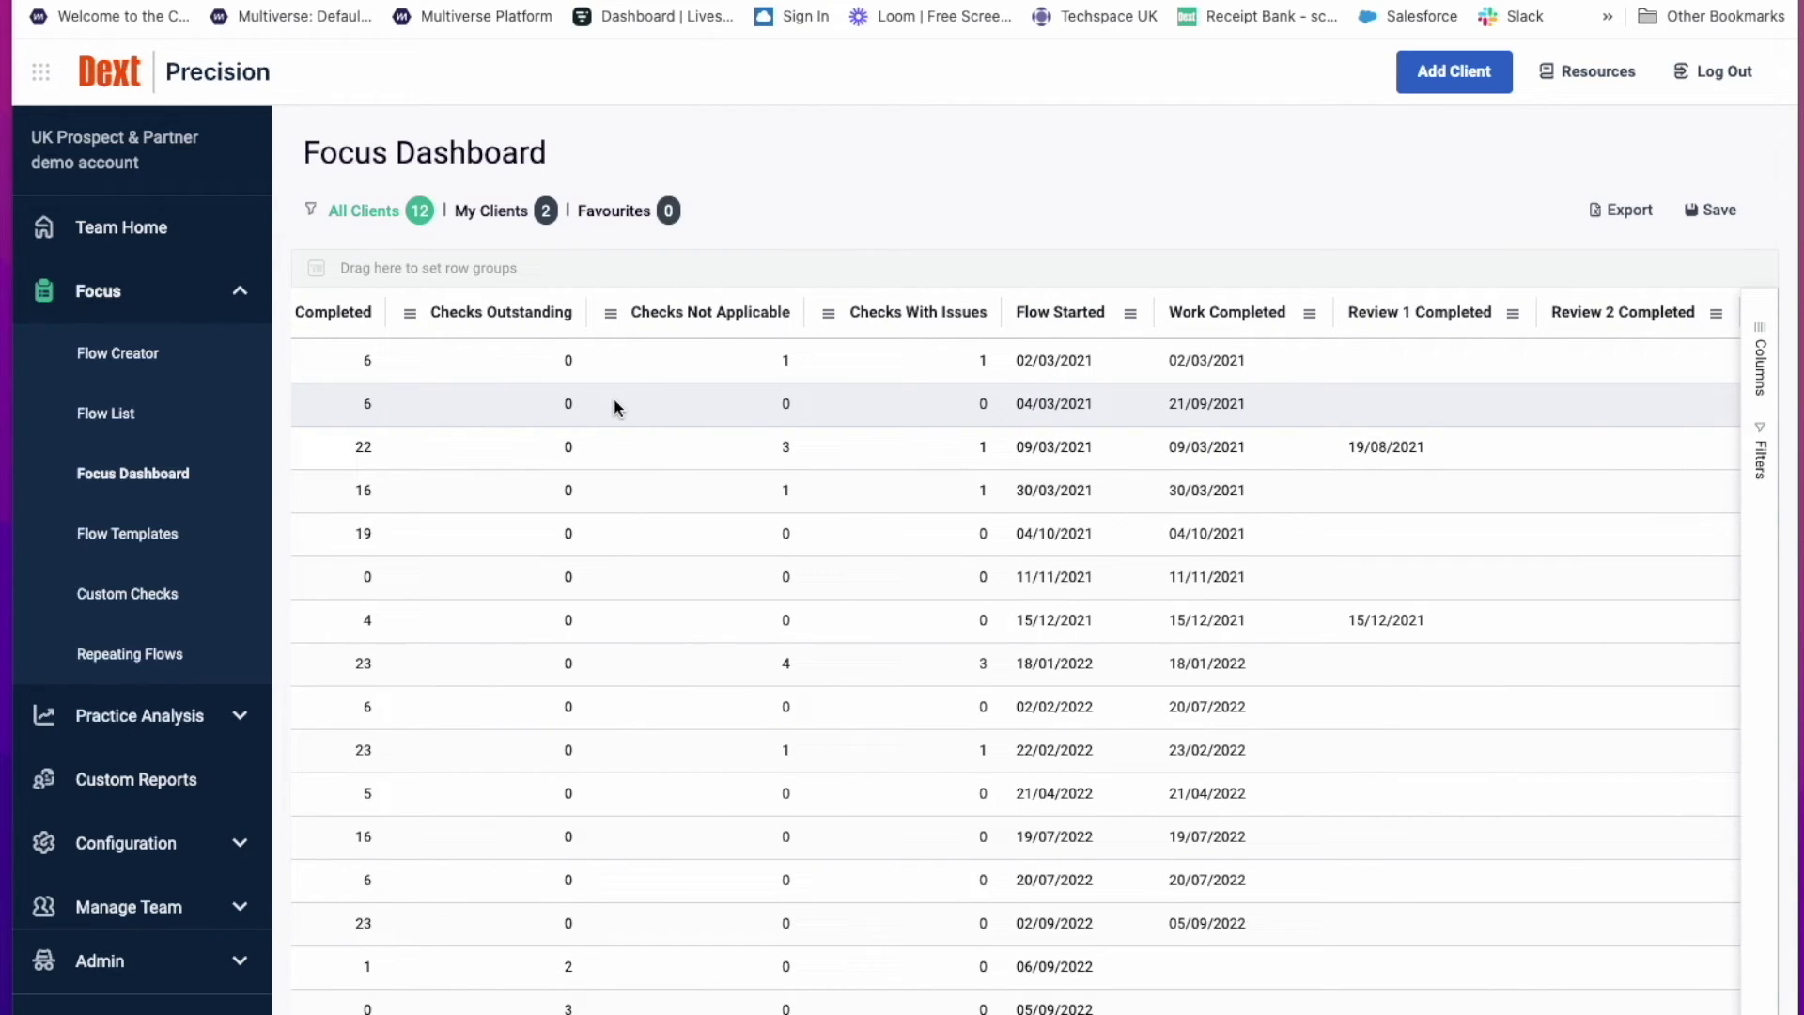
{"action": "scroll", "coordinate": [615, 405], "scroll_direction": "left", "scroll_amount": 8}
{"action": "scroll", "coordinate": [615, 406], "scroll_direction": "left", "scroll_amount": 10}
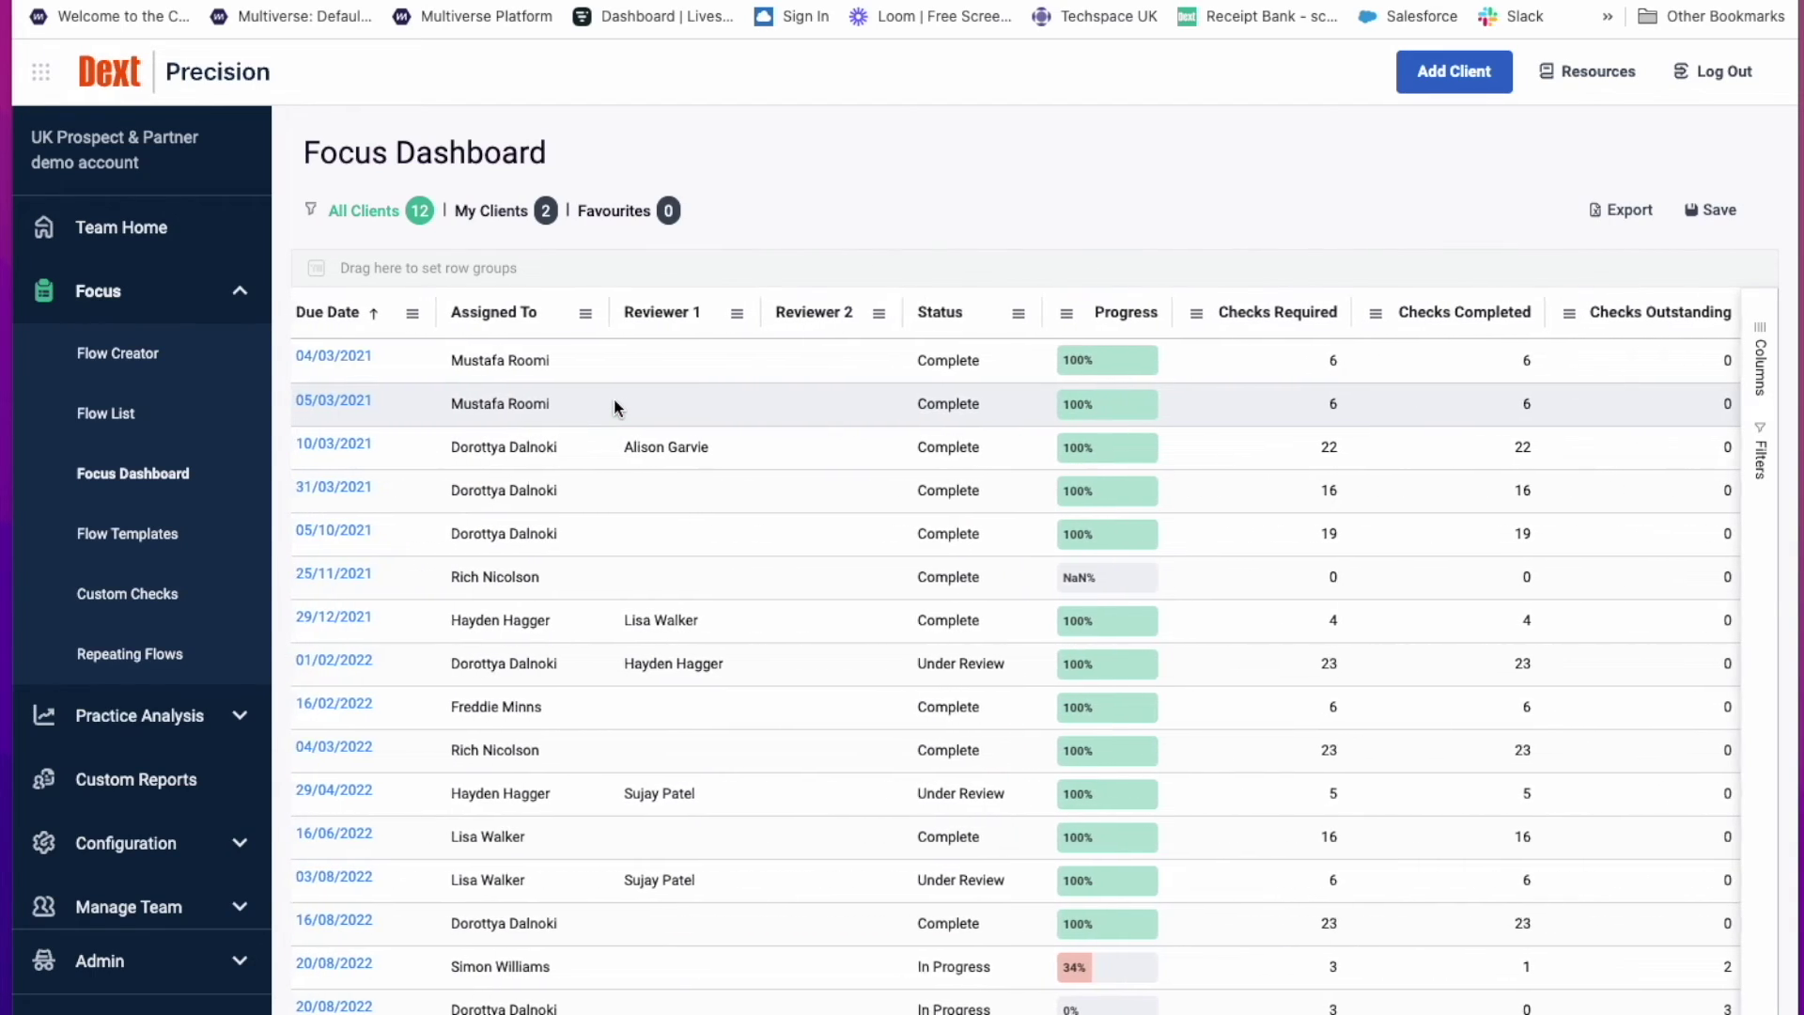
{"action": "scroll", "coordinate": [615, 404], "scroll_direction": "left", "scroll_amount": 10}
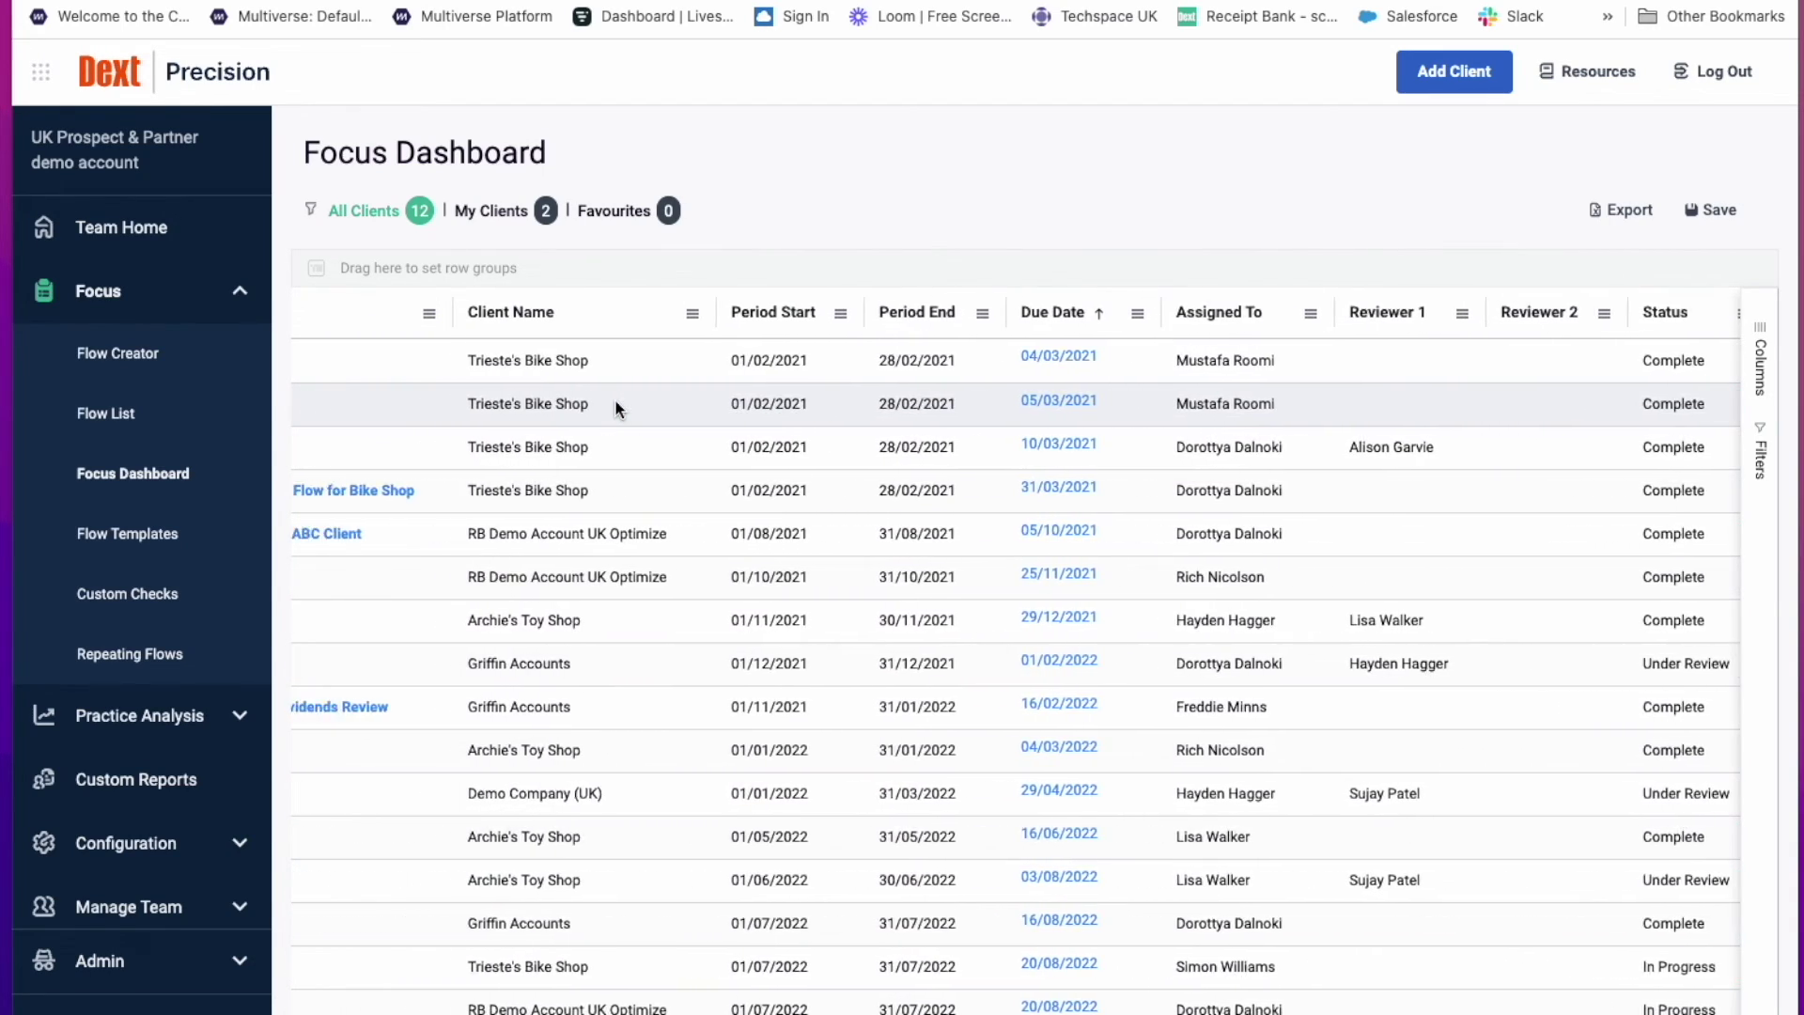
{"action": "scroll", "coordinate": [615, 404], "scroll_direction": "left", "scroll_amount": 4}
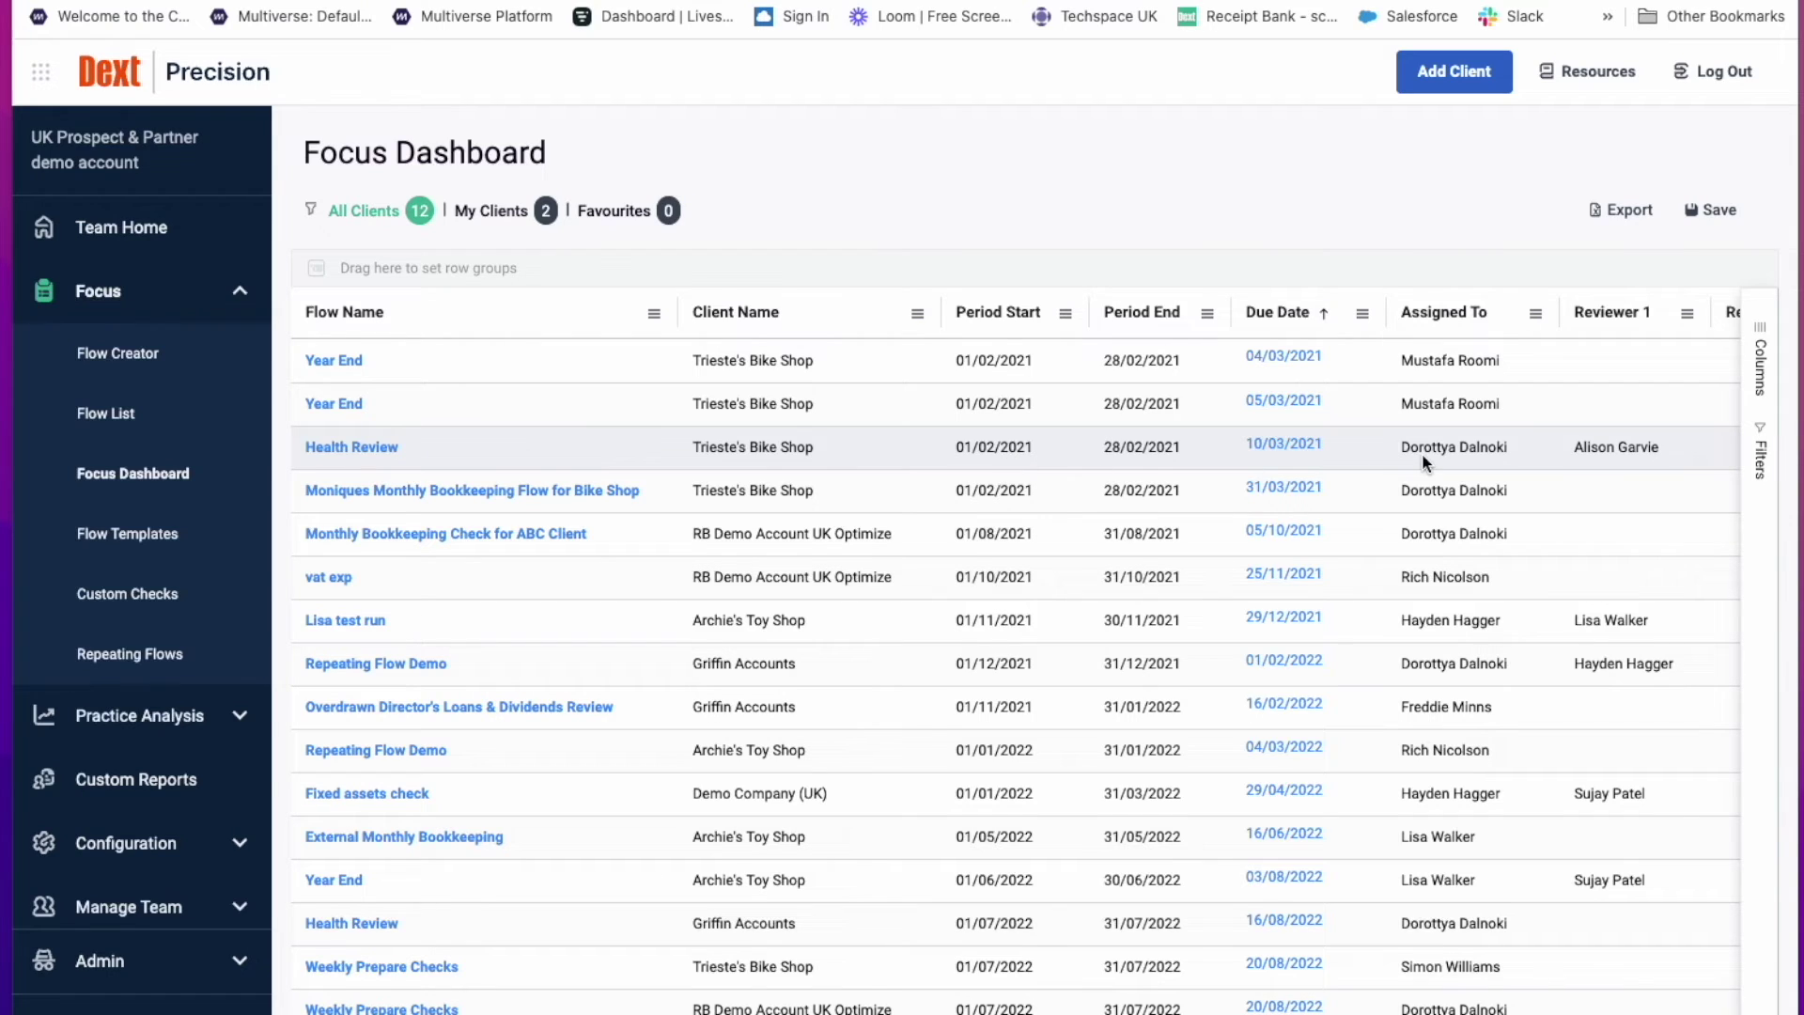
Group the Focus Dashboard by Assigned To and expand the first team member's group to view the status and progress of their flows
{"action": "left_click_drag", "start_coordinate": [1443, 321], "coordinate": [1256, 257]}
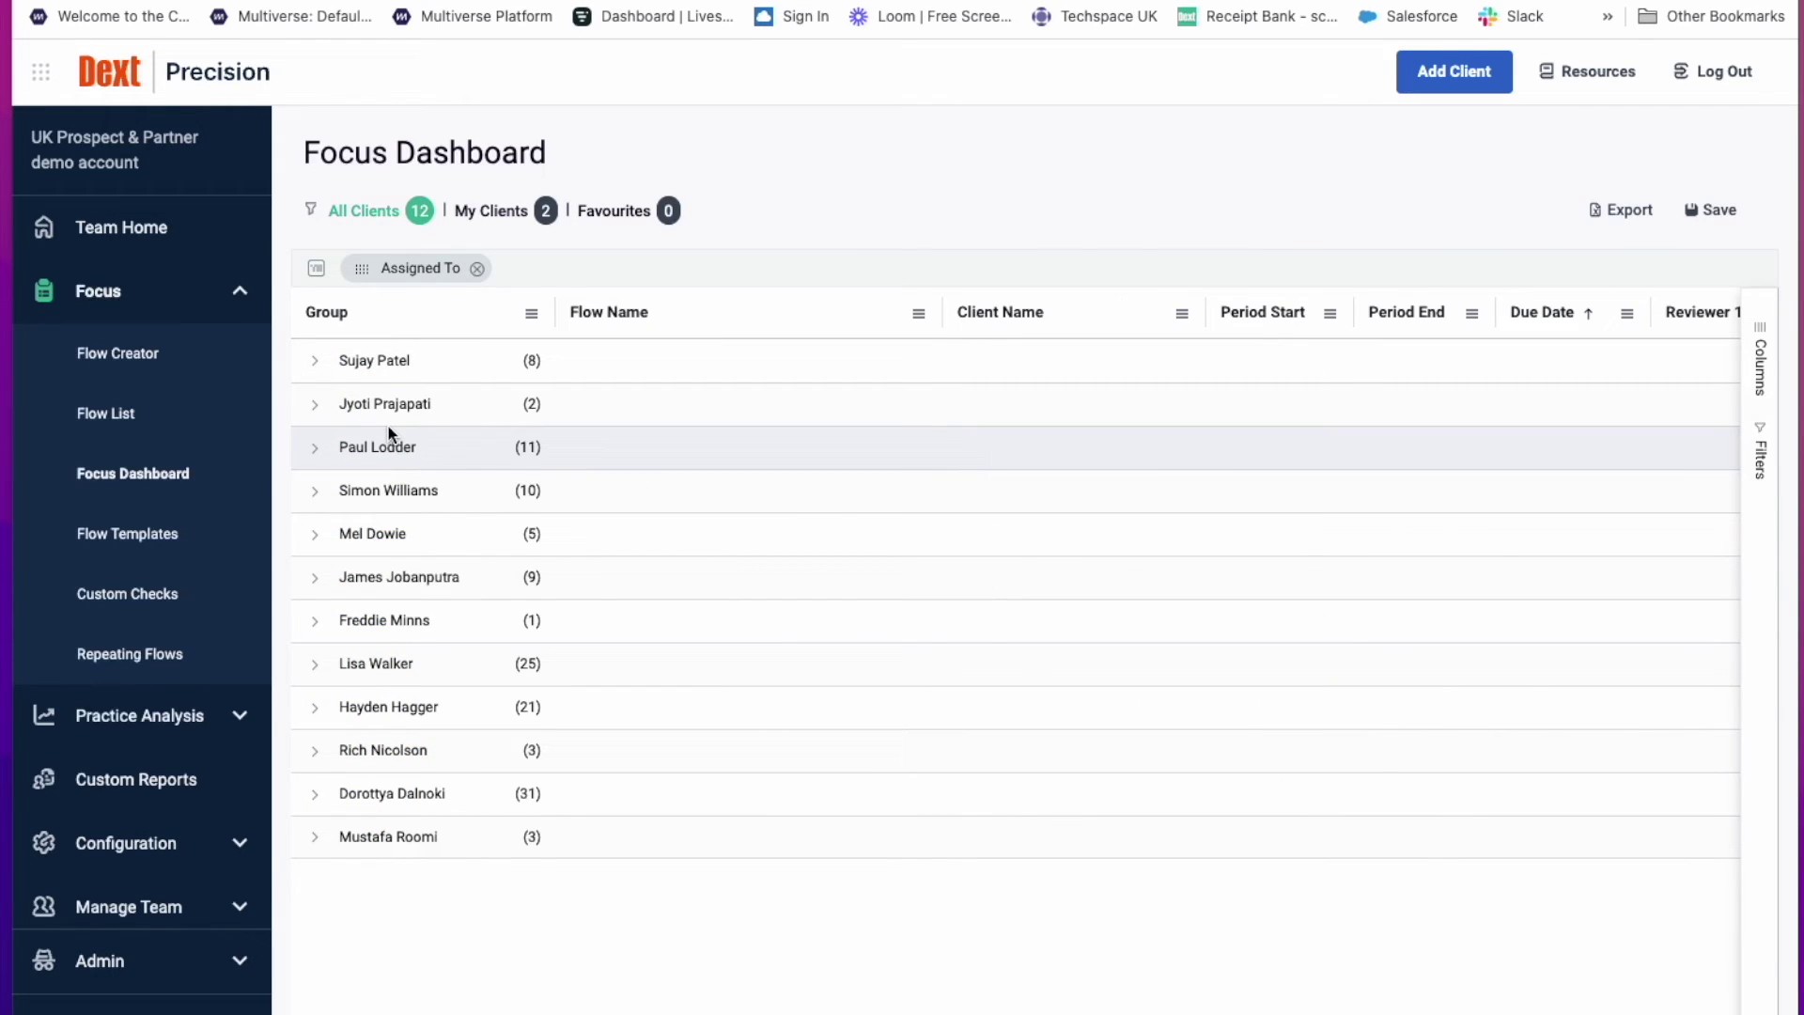
{"action": "left_click", "coordinate": [315, 360]}
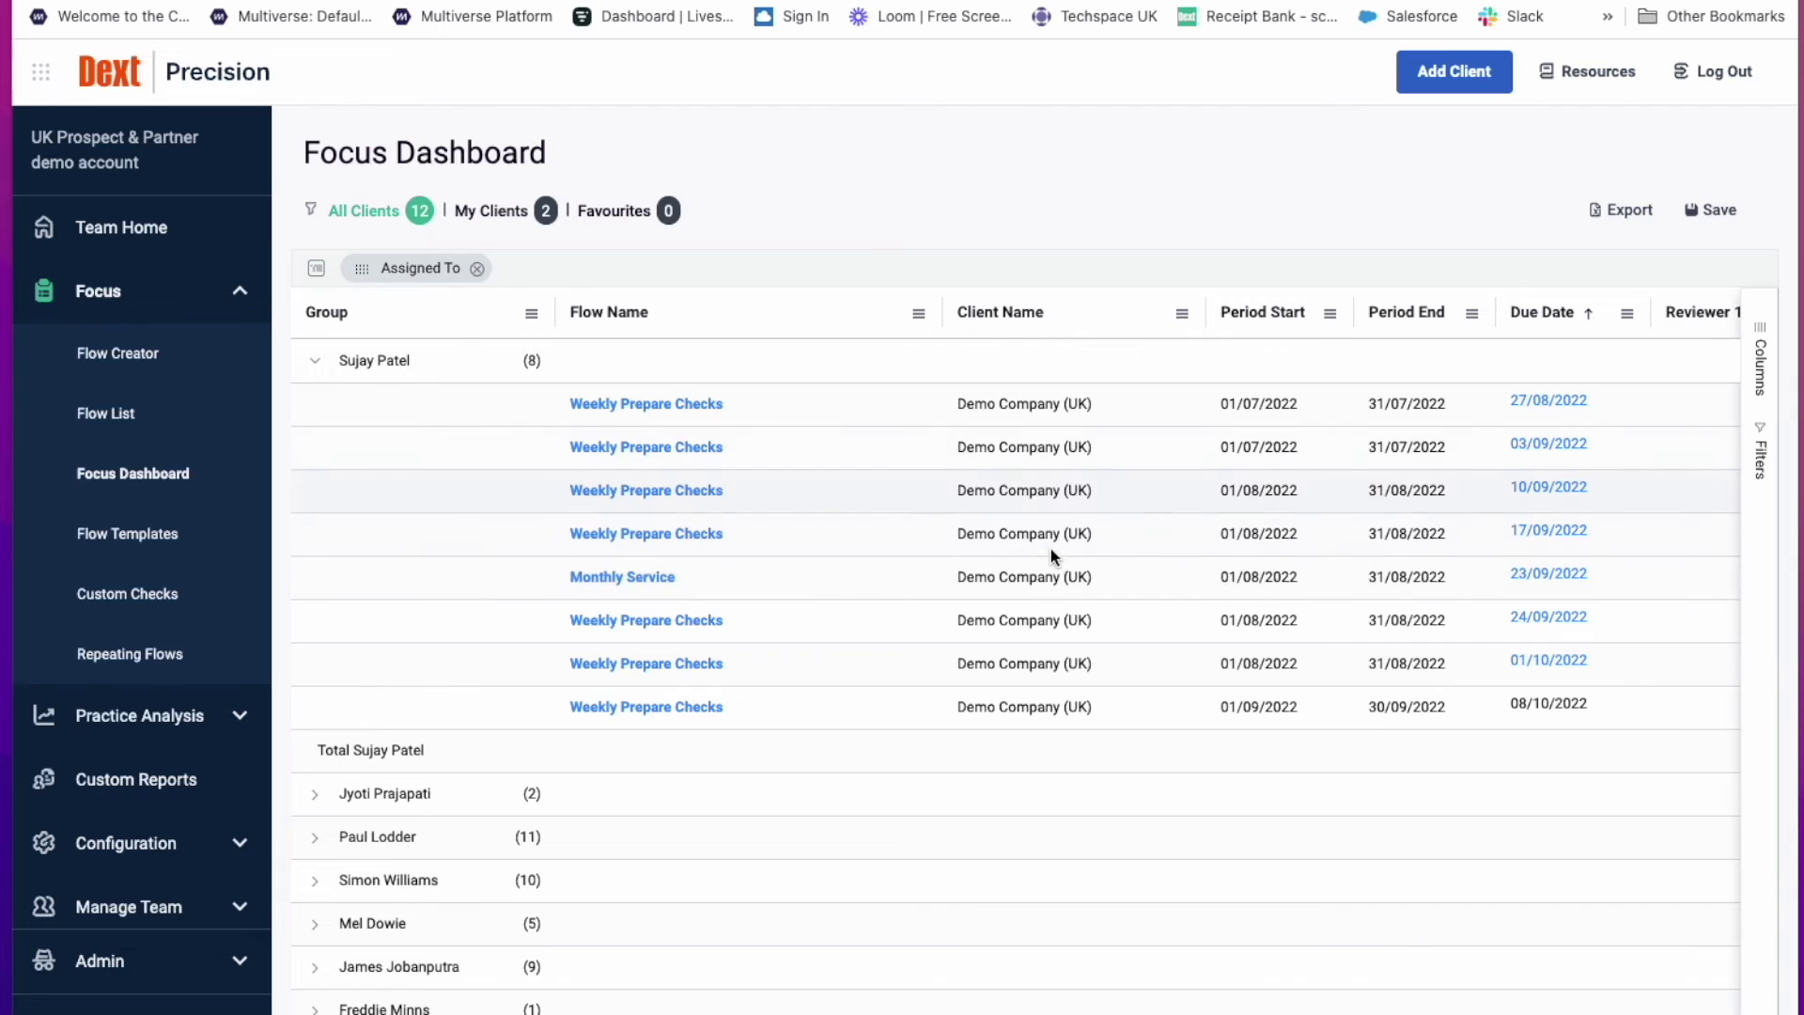
{"action": "scroll", "coordinate": [1054, 551], "scroll_direction": "right", "scroll_amount": 6}
{"action": "scroll", "coordinate": [1051, 549], "scroll_direction": "right", "scroll_amount": 1}
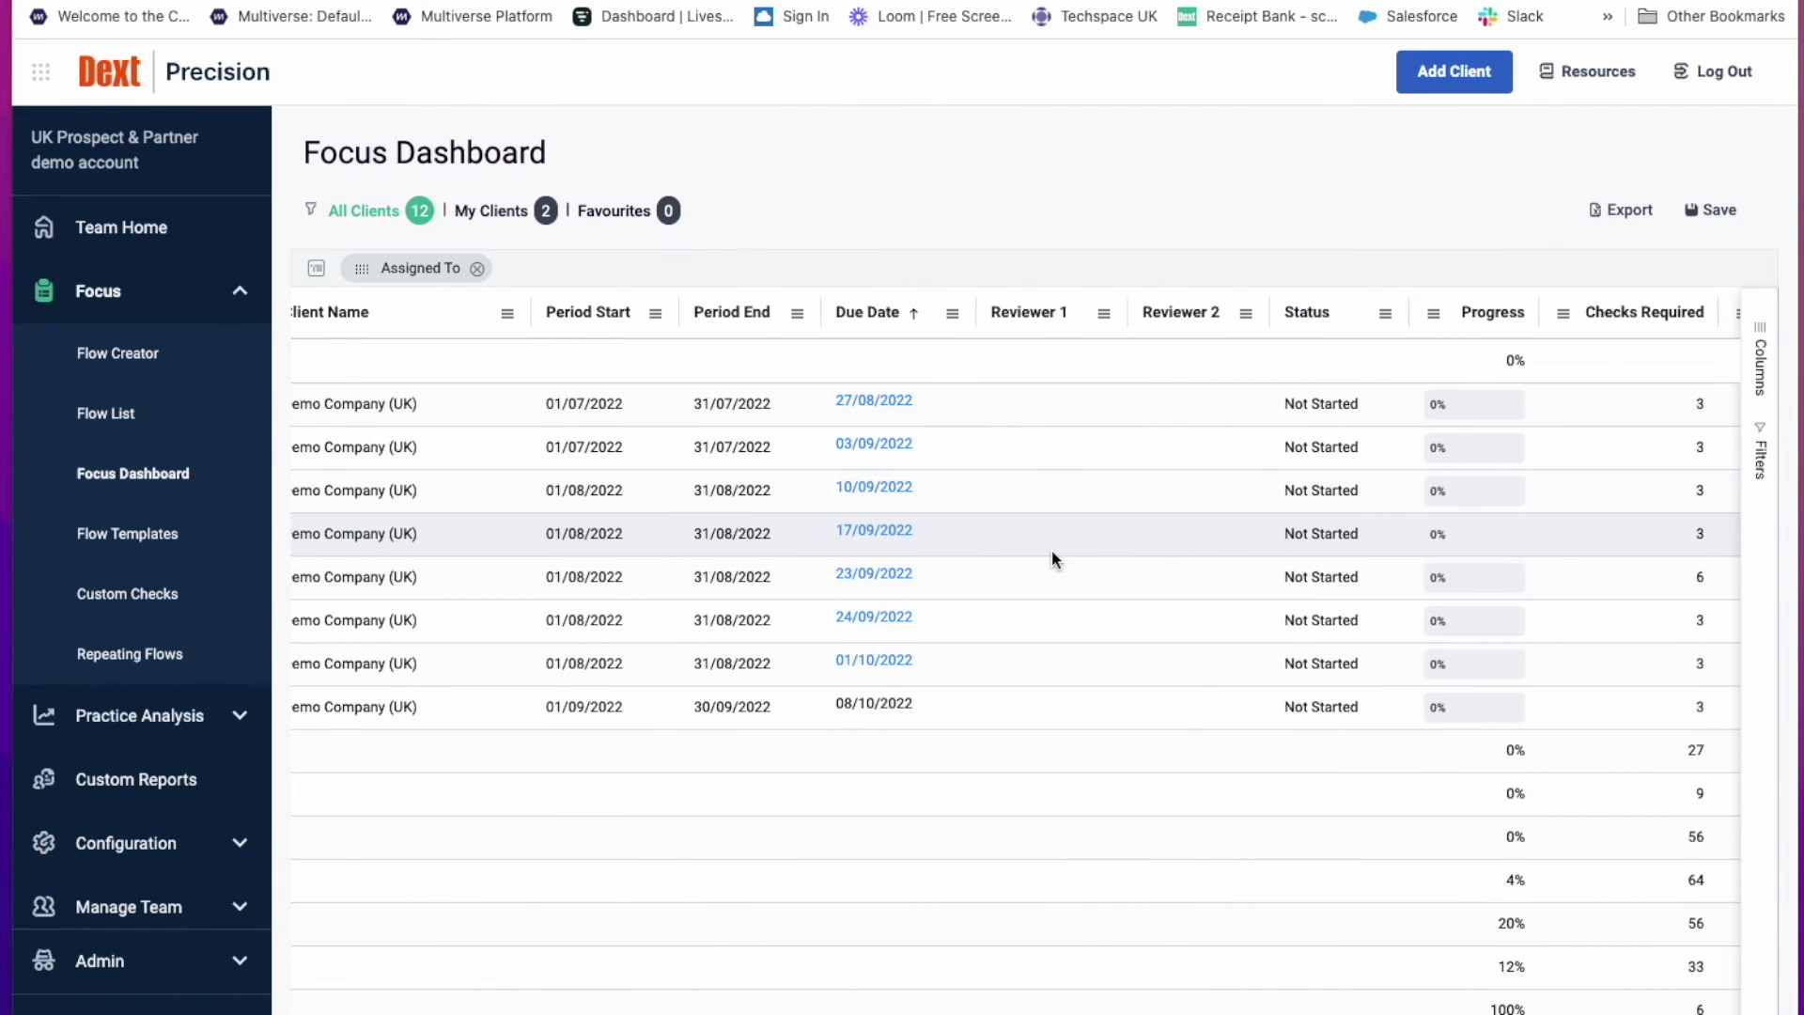